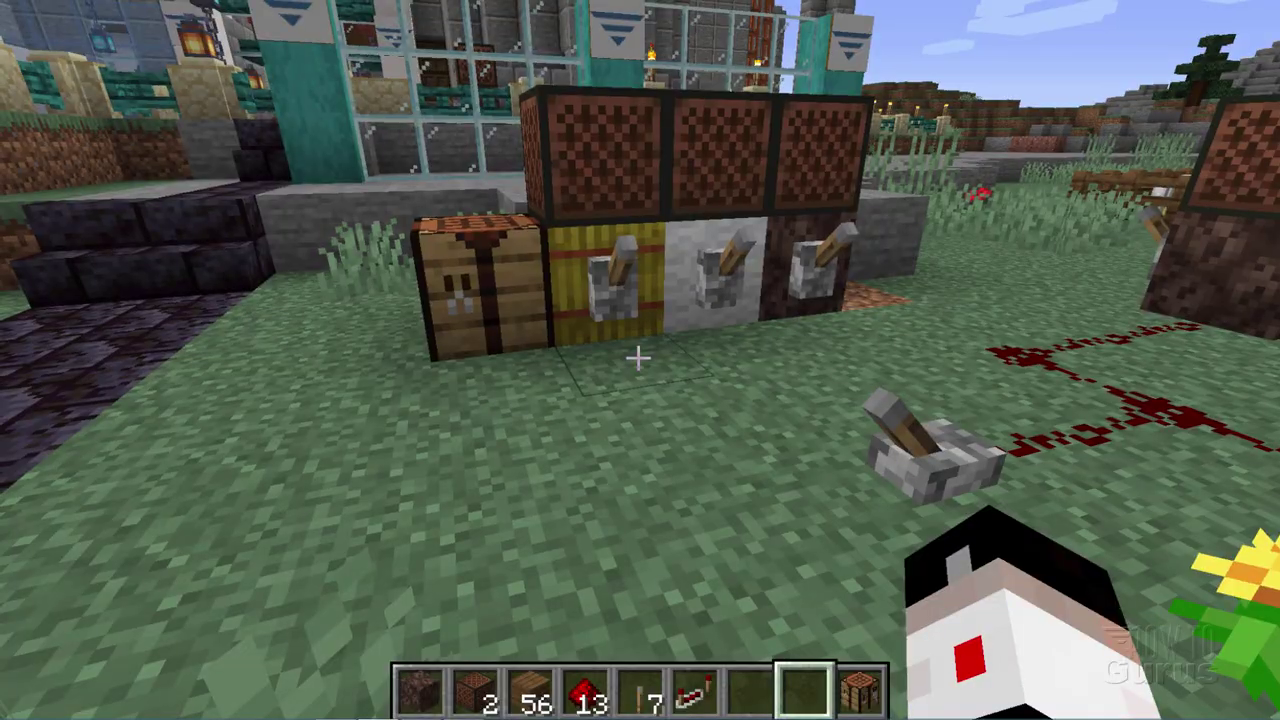
Step: Use the crafting table and arrange eight wooden planks around the grid's edge, leaving the centre slot empty
key("w")
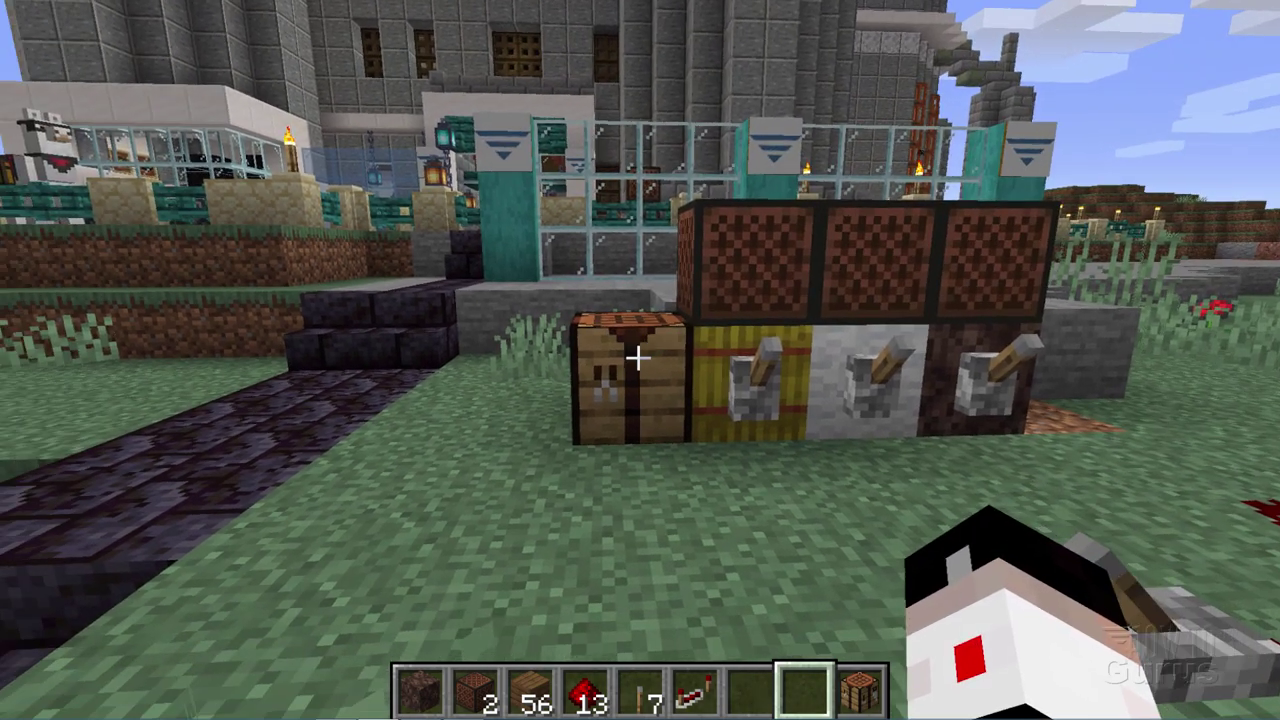
key("w")
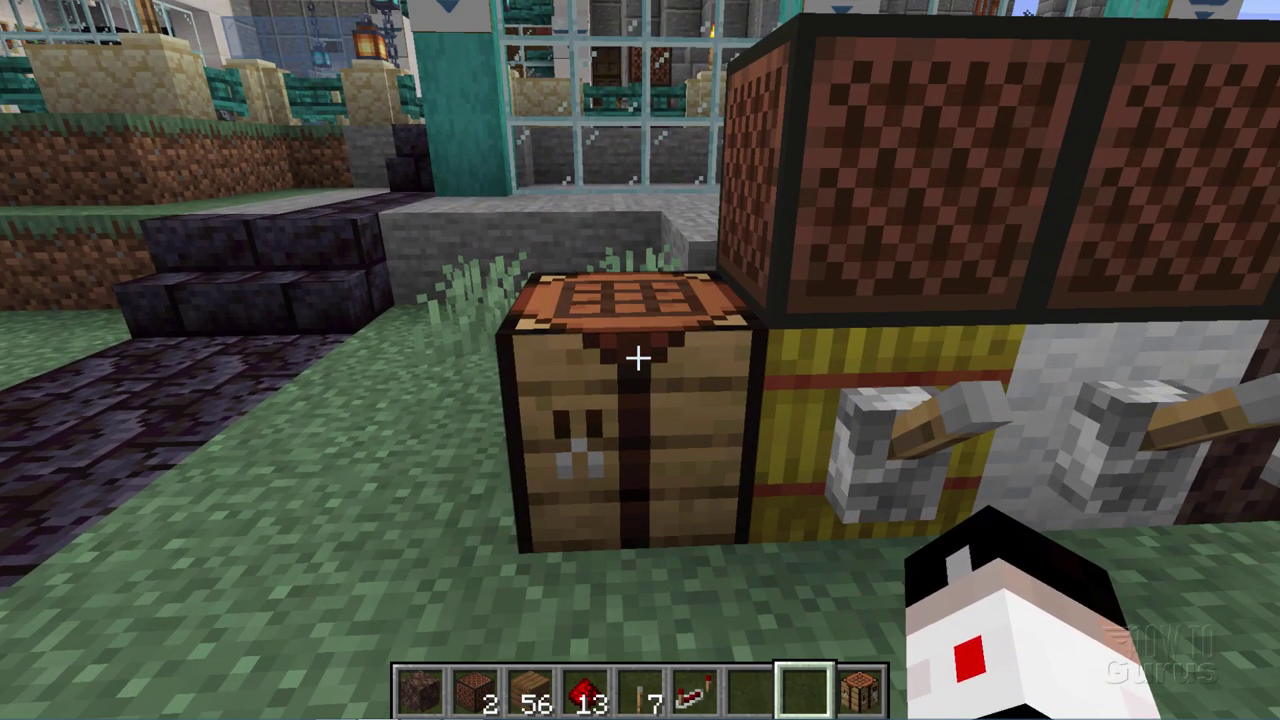
right_click(638, 357)
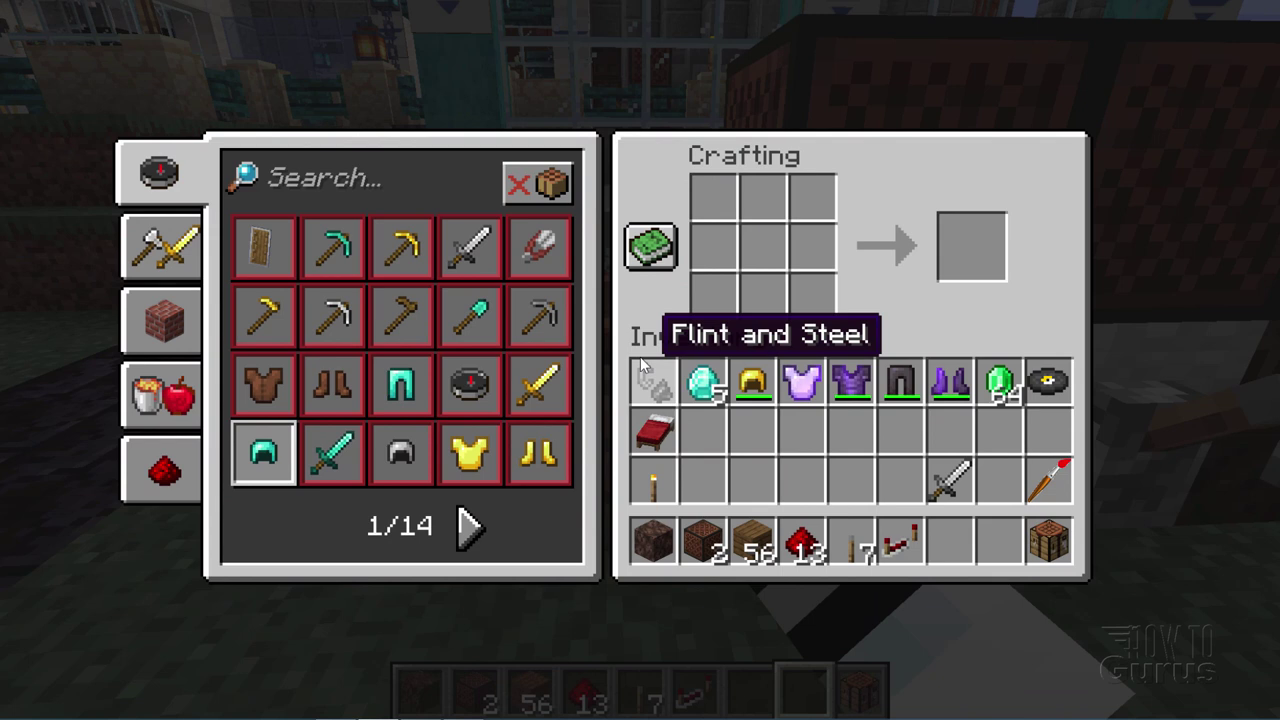
left_click(771, 527)
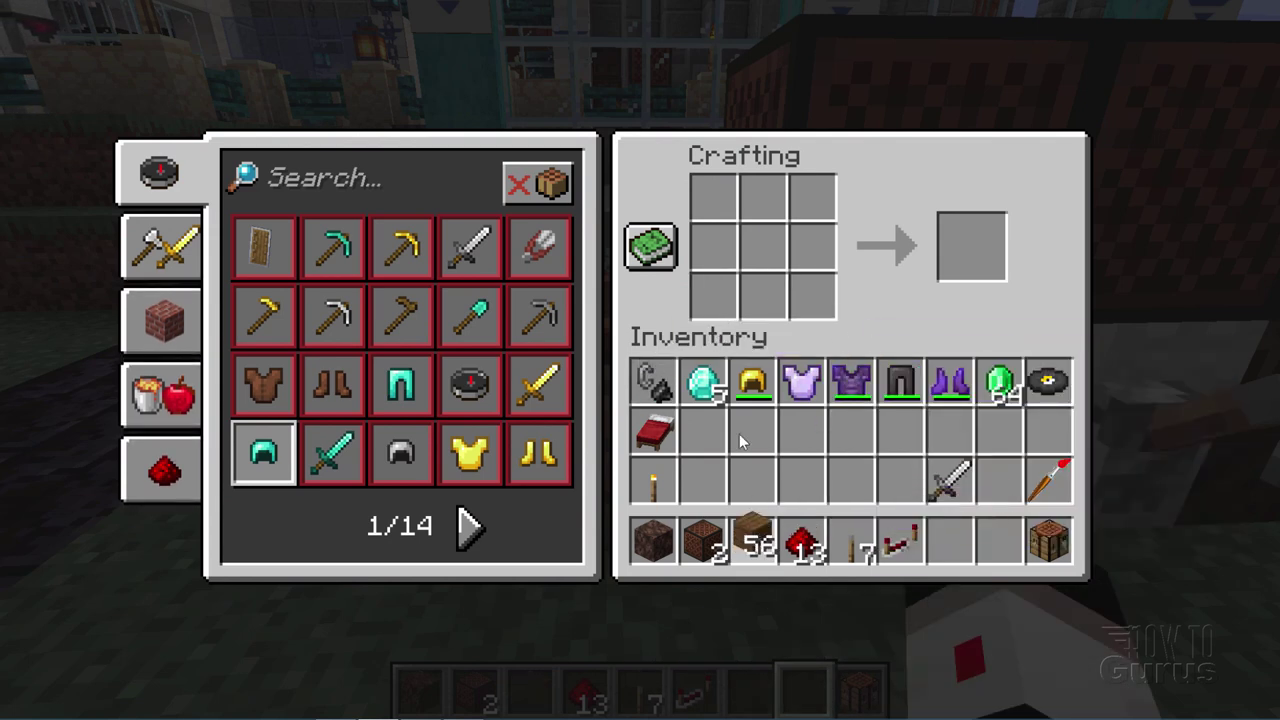
right_click(714, 297)
right_click(710, 245)
right_click(714, 199)
right_click(760, 205)
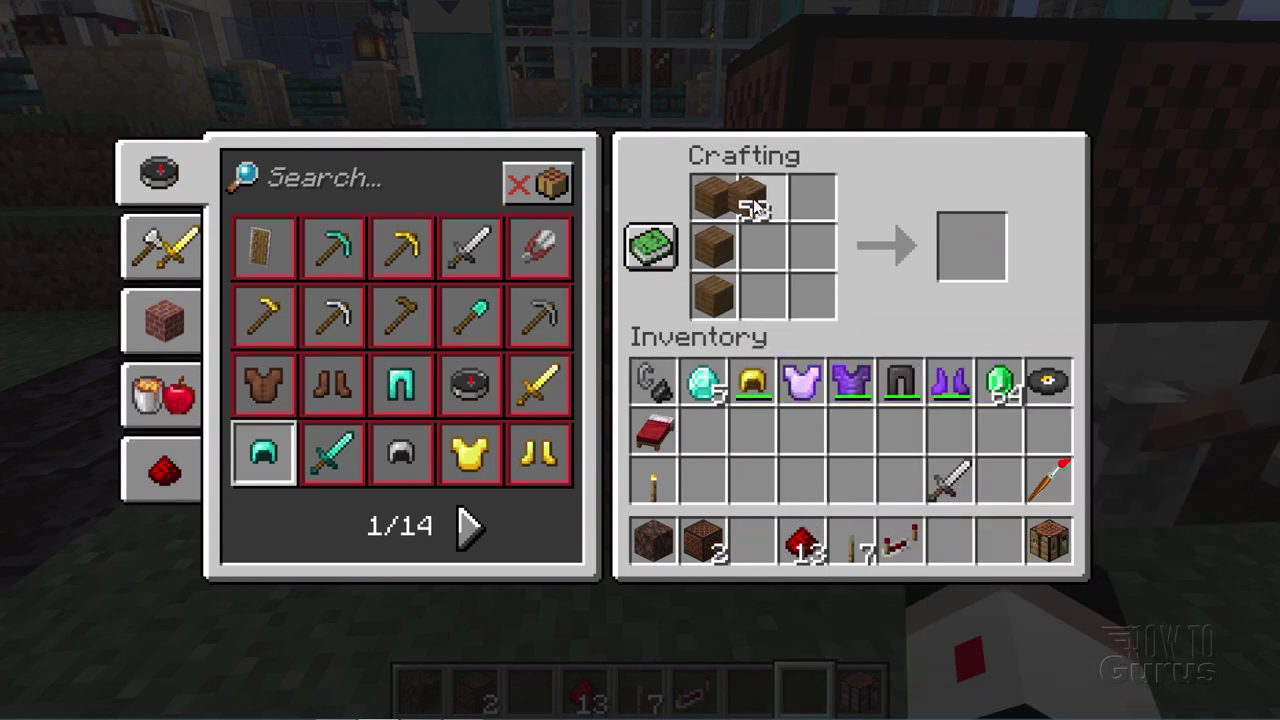
right_click(810, 212)
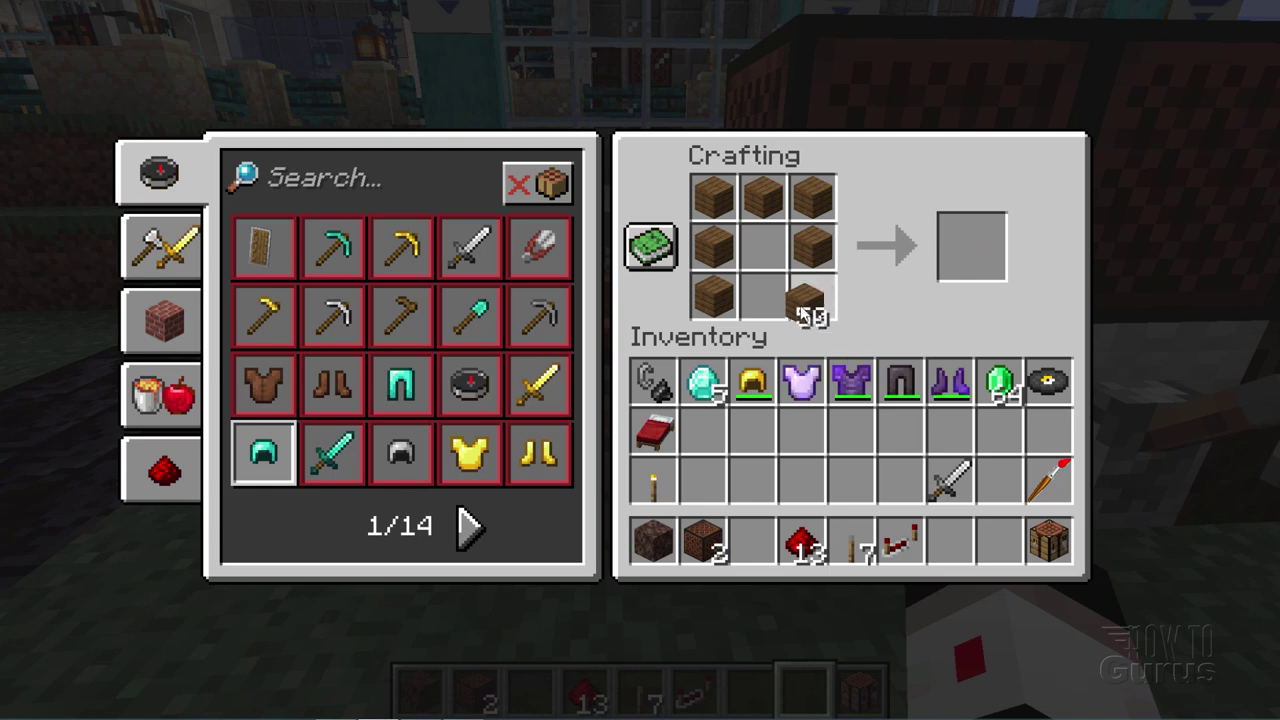
left_click(757, 535)
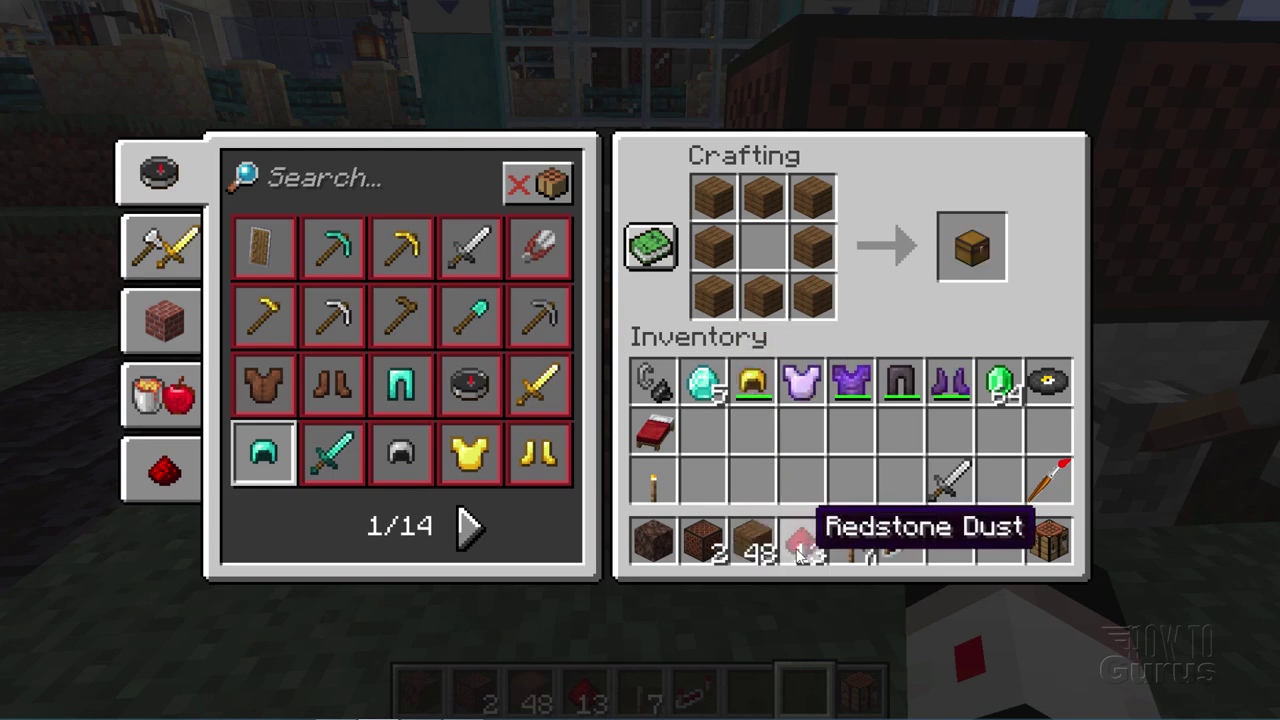
Step: Add one Redstone Dust to the grid's centre, craft a Note Block and store it in the inventory
left_click(802, 540)
right_click(760, 245)
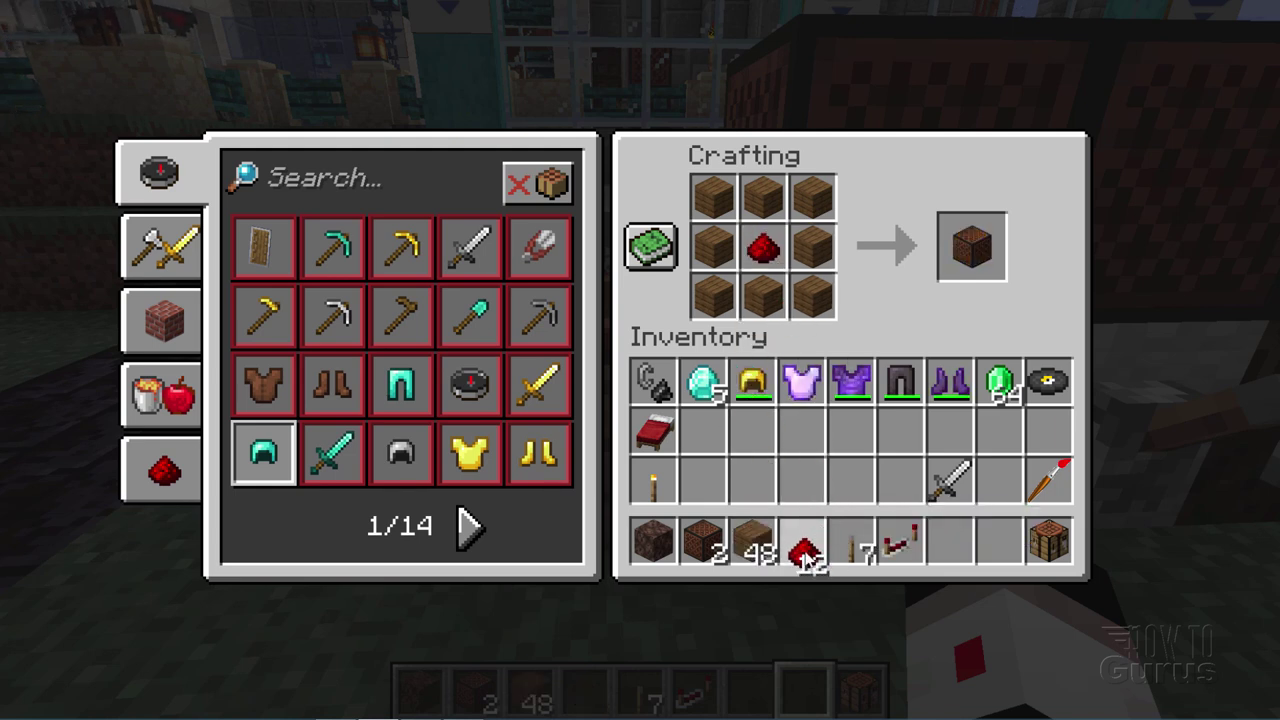
left_click(810, 540)
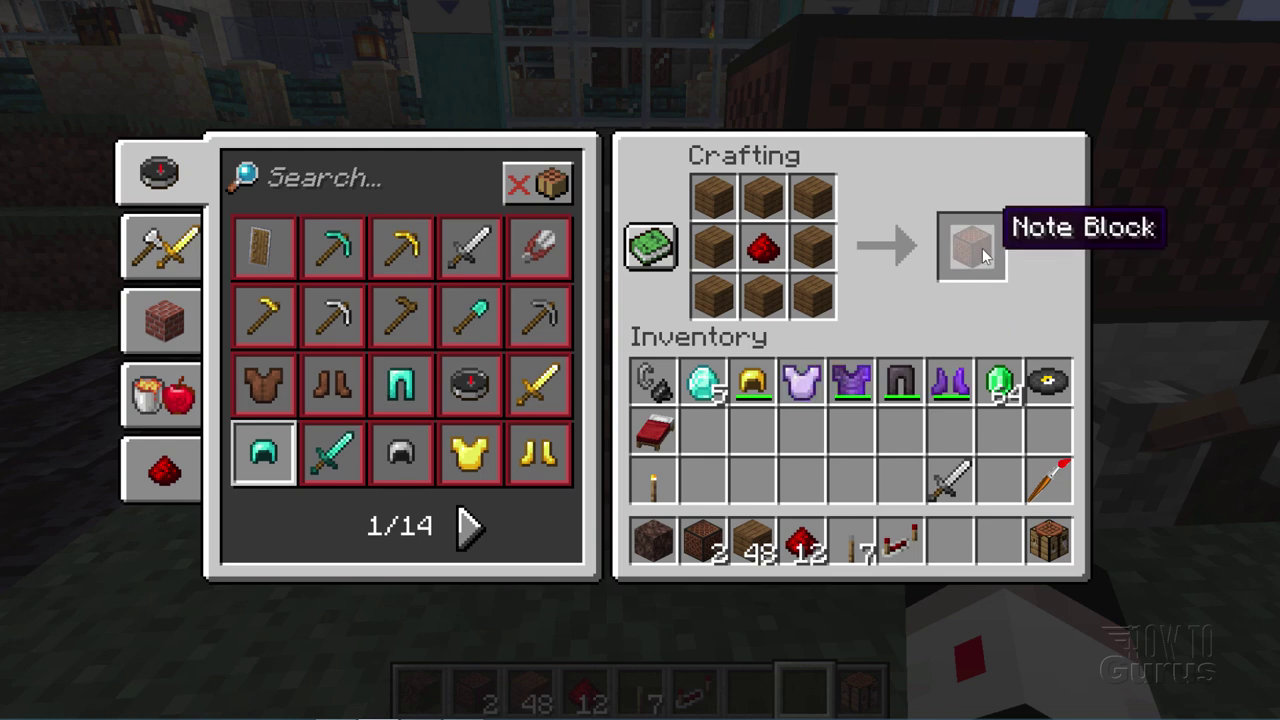
left_click(985, 256)
left_click(704, 484)
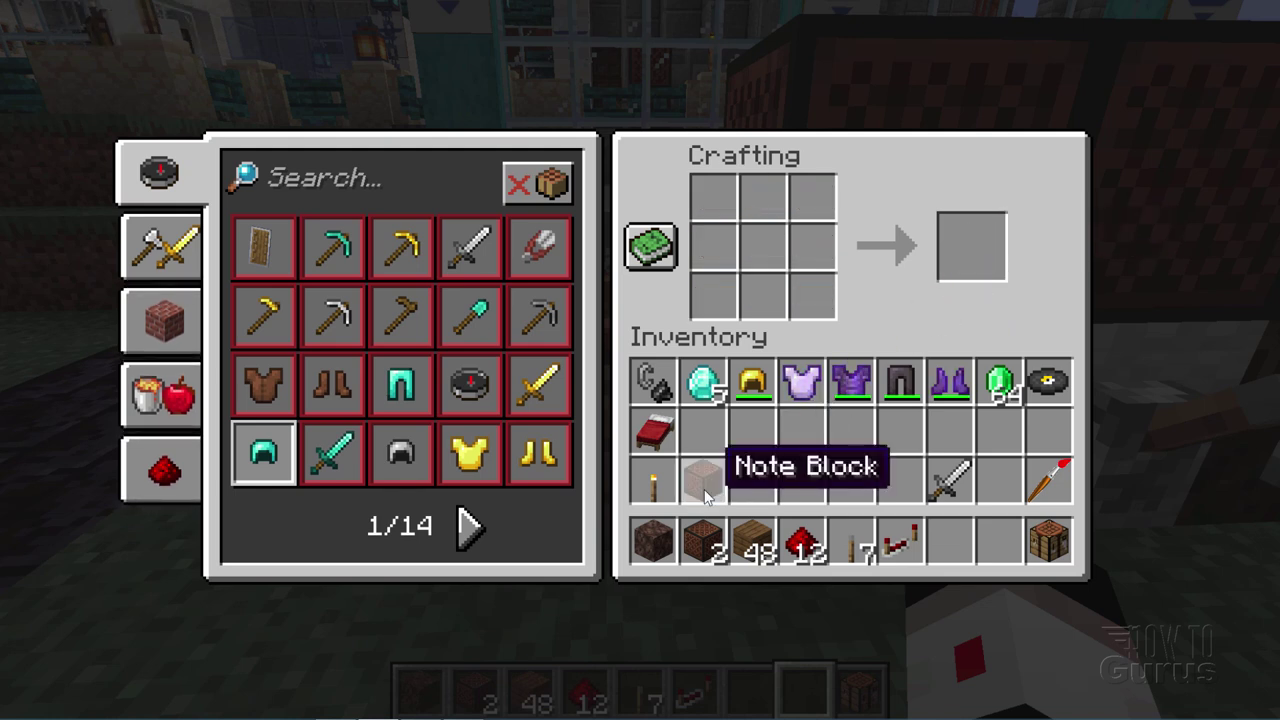
key("e")
Step: Walk up to the hay bale and flip its lever repeatedly to play the note block above it
key("d")
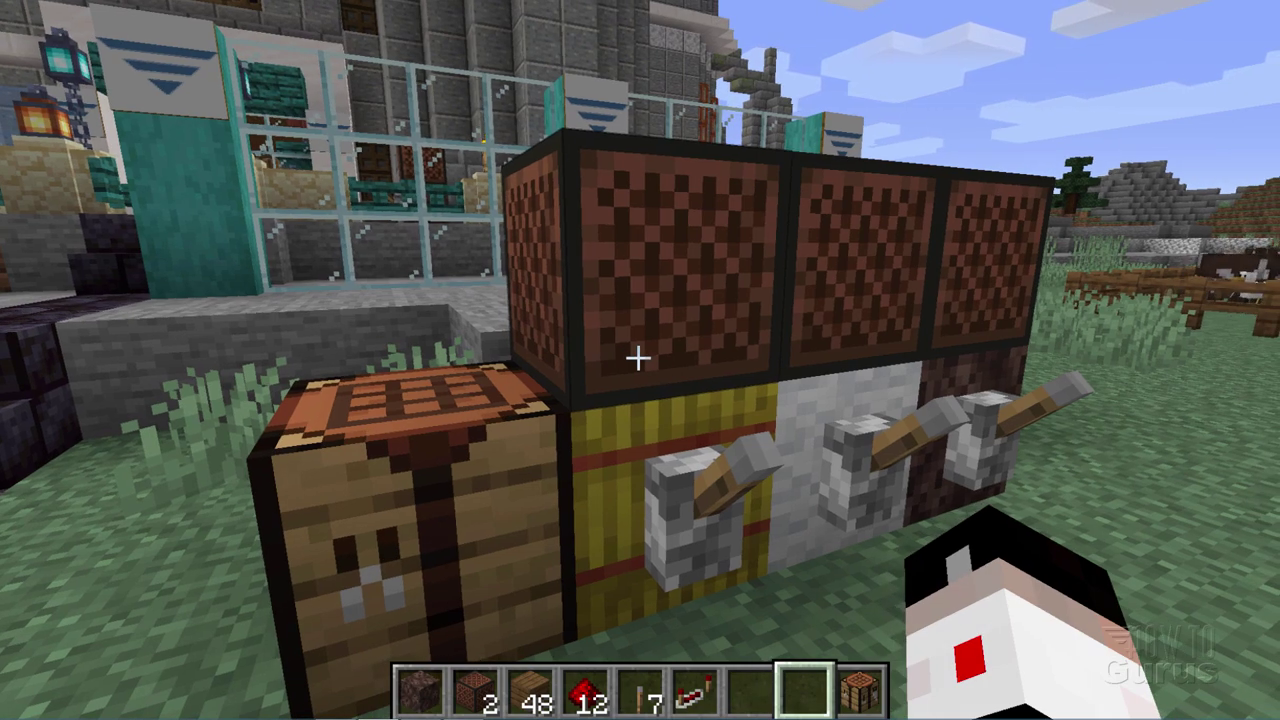
key("d")
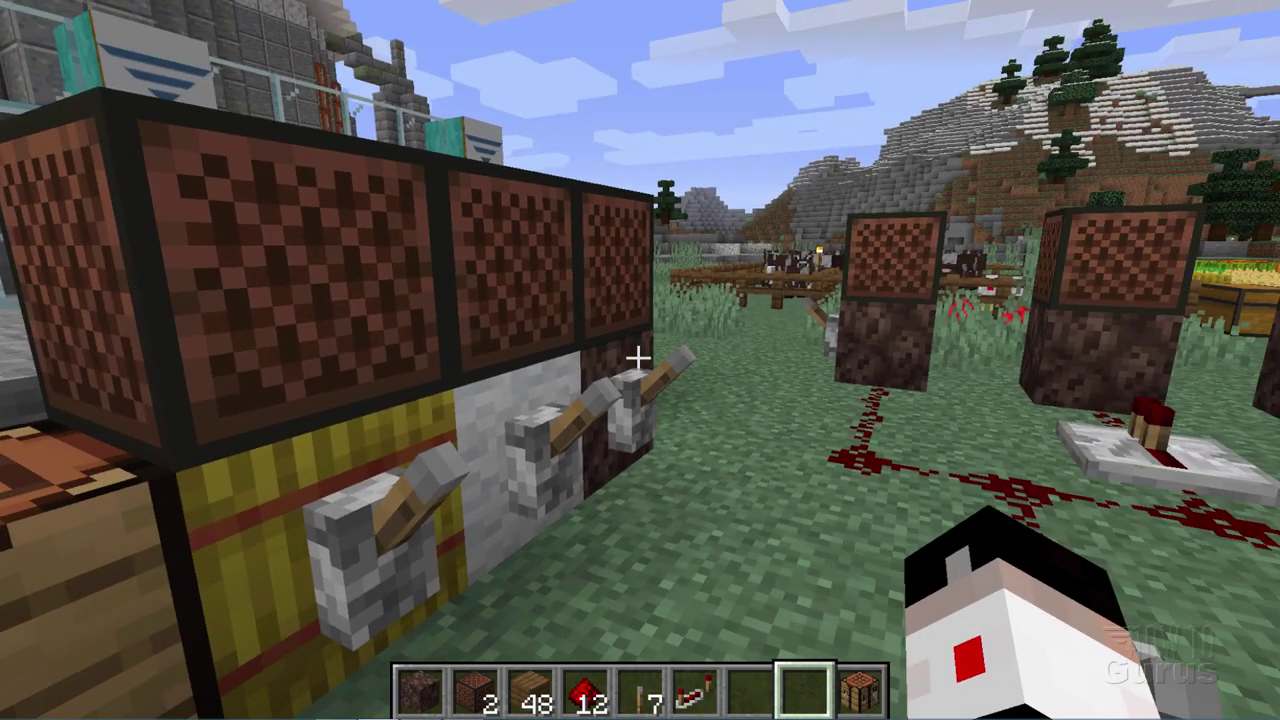
key("a")
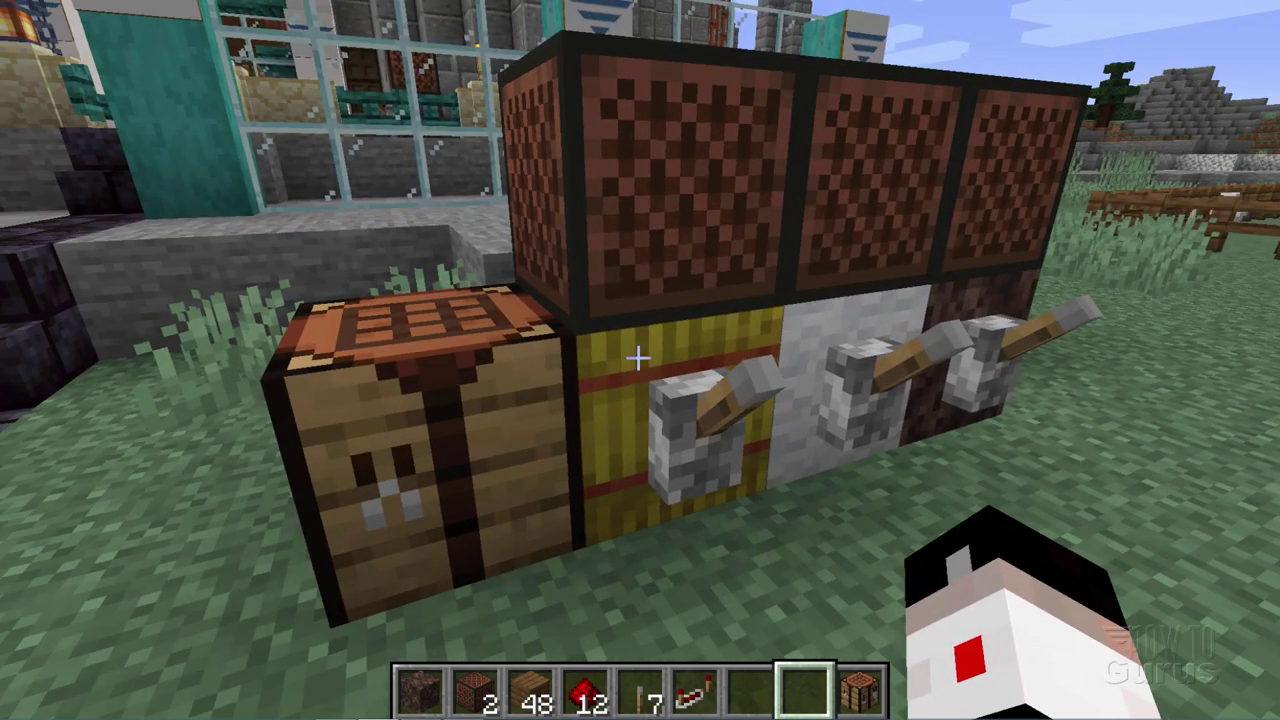
key("w")
right_click(637, 358)
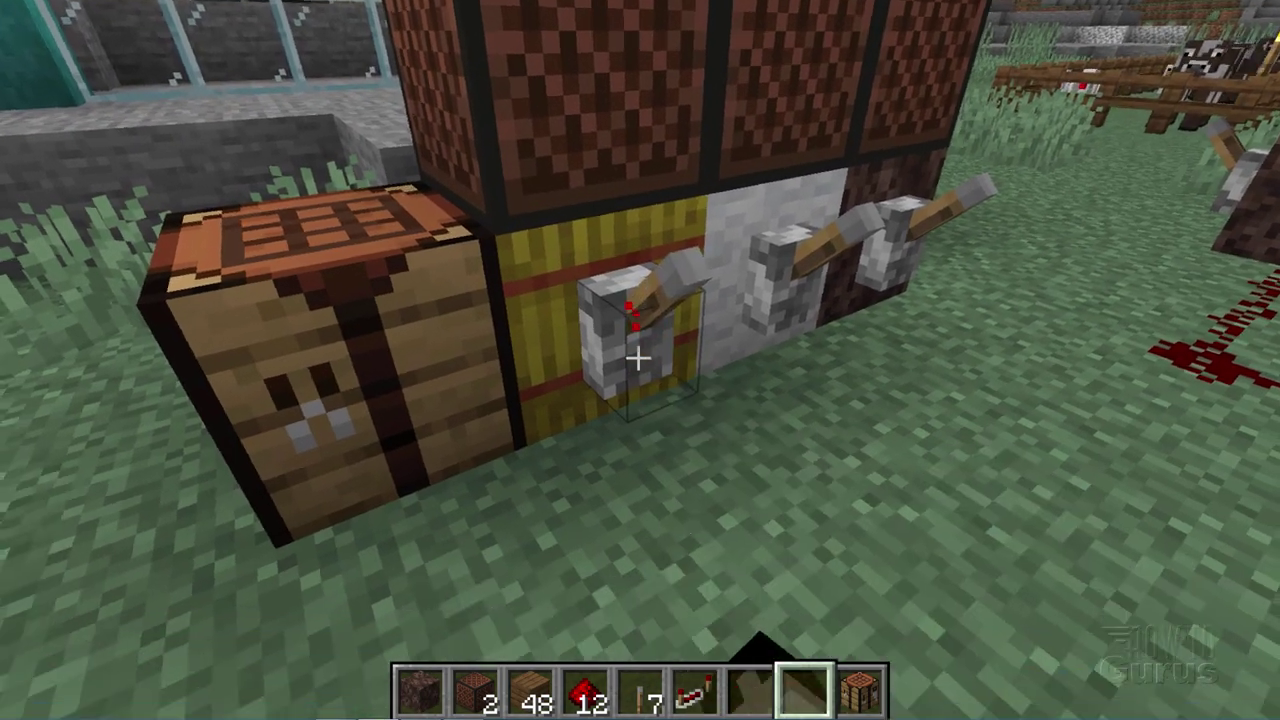
right_click(637, 358)
right_click(637, 358)
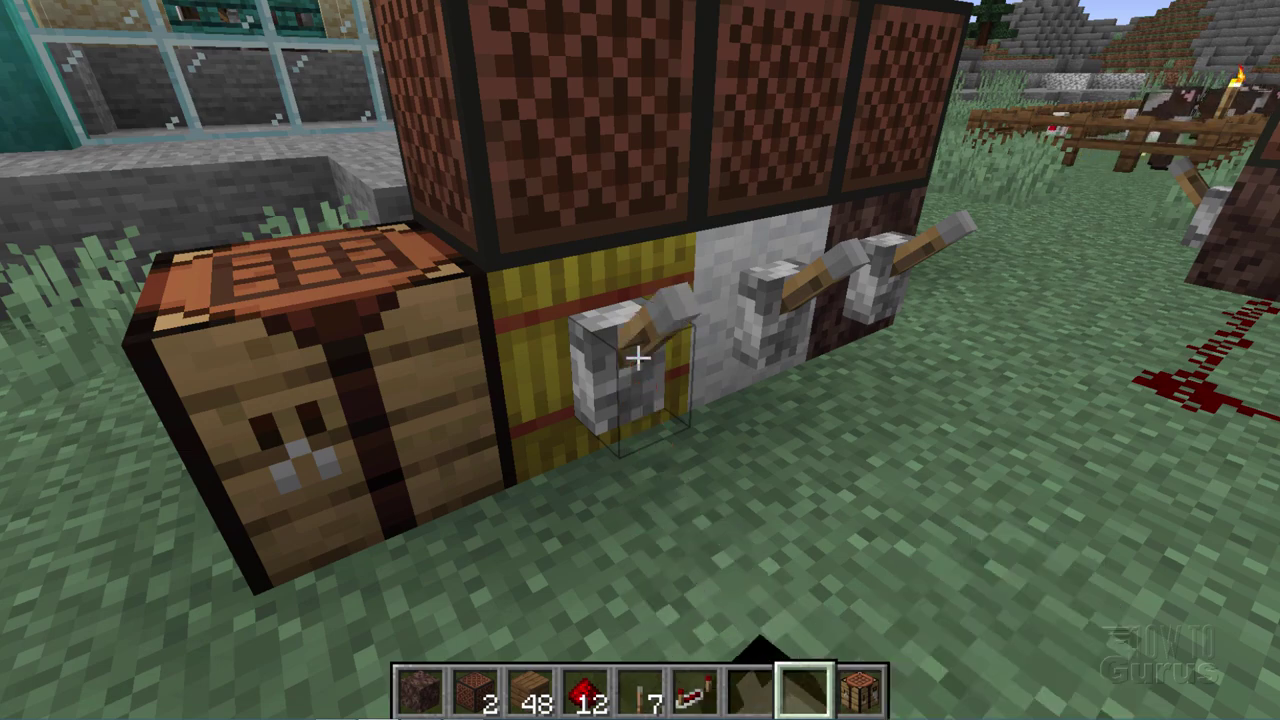
key("s")
Step: Flip the lever on the white wool block several times to play the middle note block
key("w")
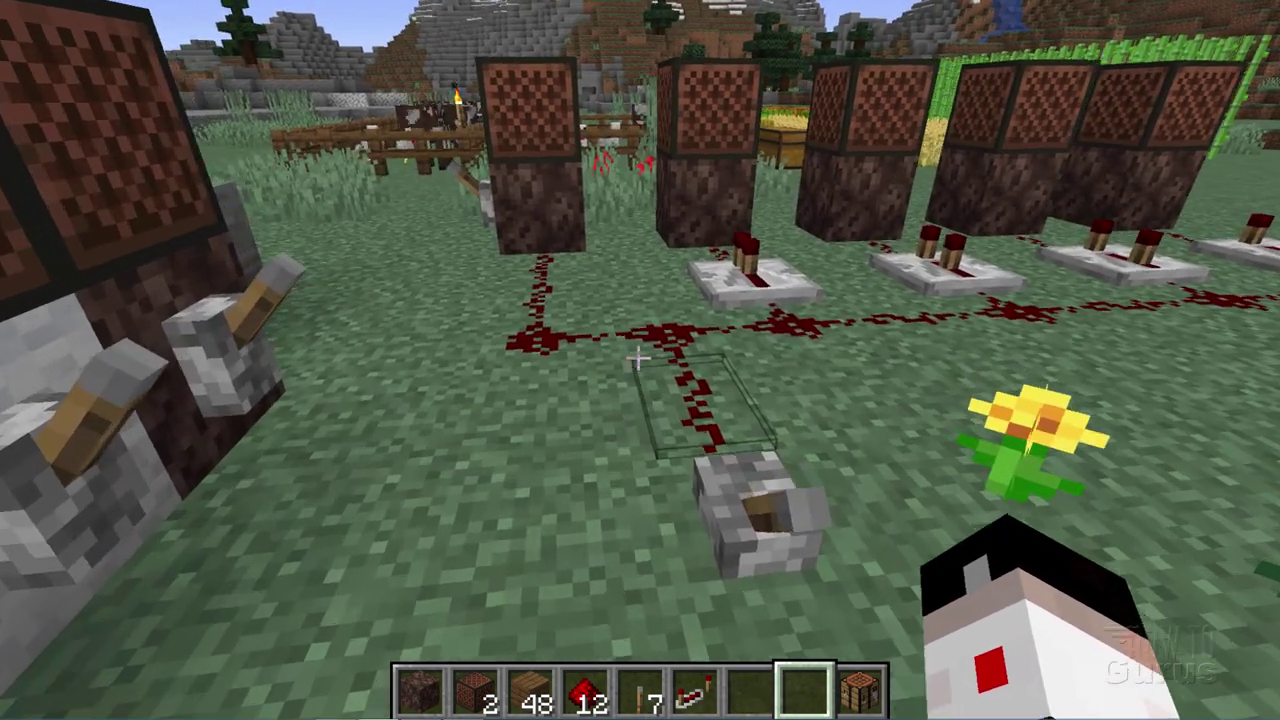
key("w")
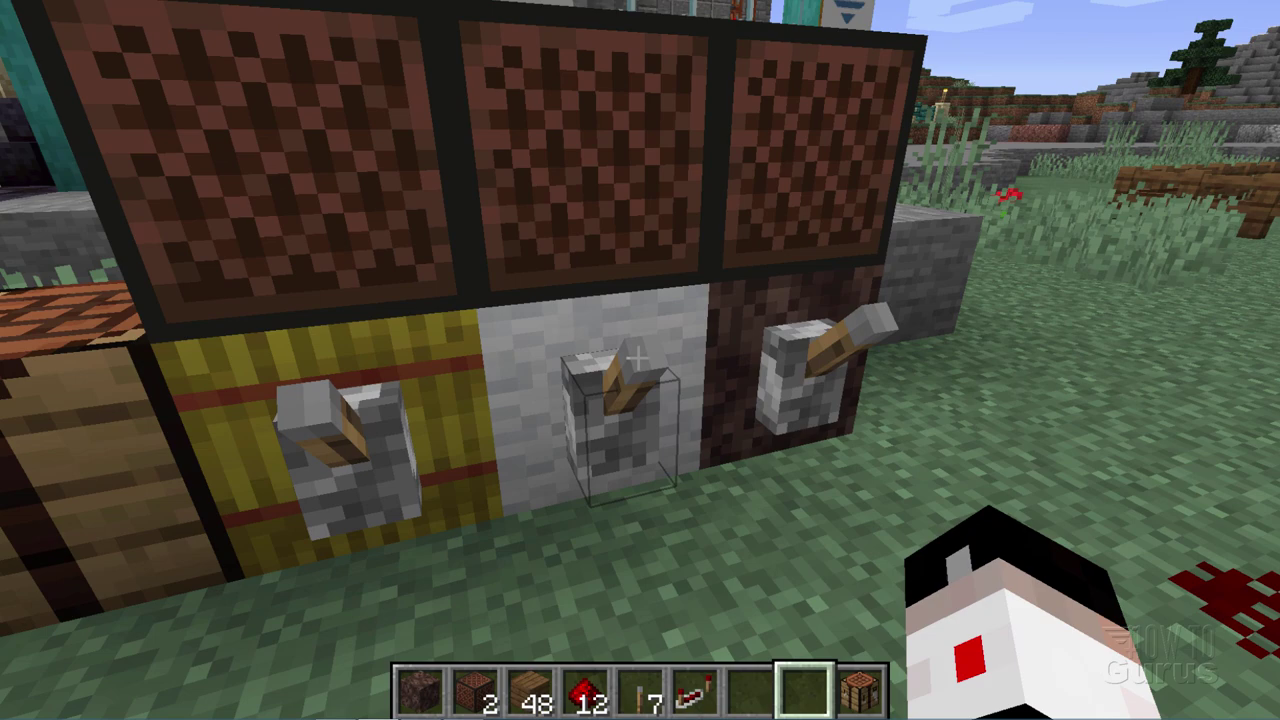
right_click(637, 358)
right_click(637, 358)
right_click(637, 358)
right_click(637, 358)
right_click(637, 358)
key("s")
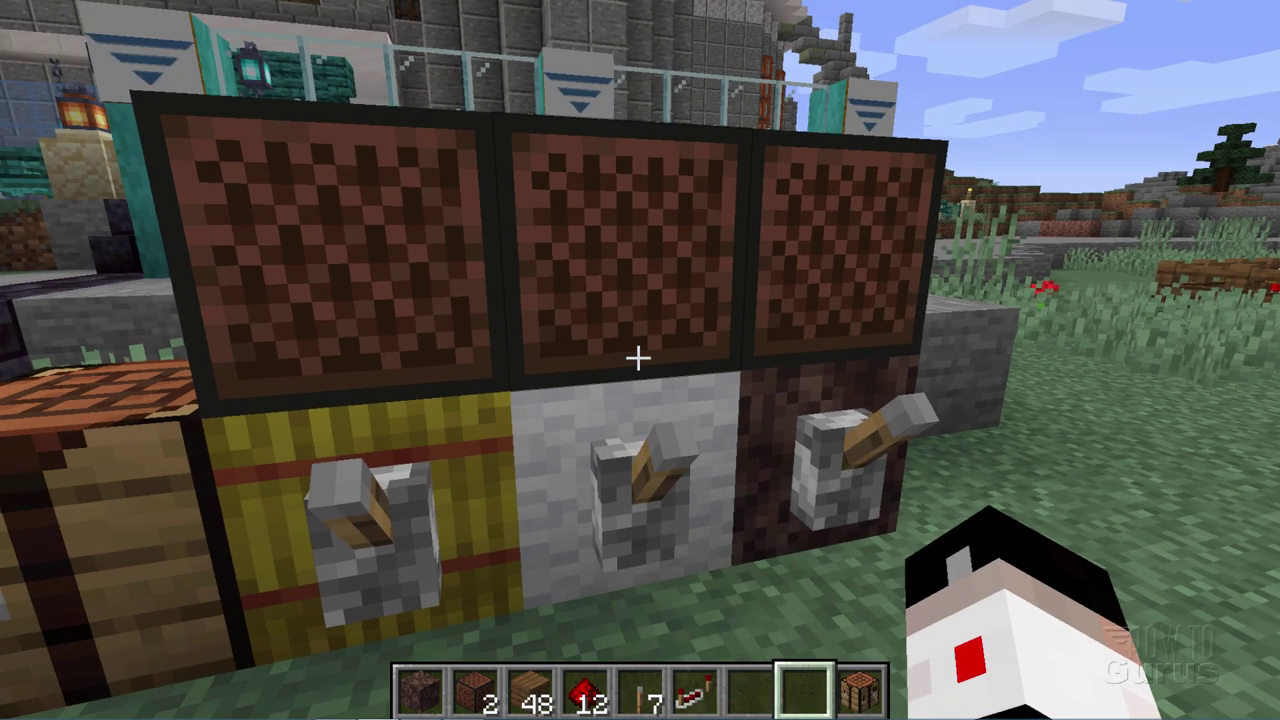
Step: Flip the lever on the dark brown block several times to play the third note block
key("w")
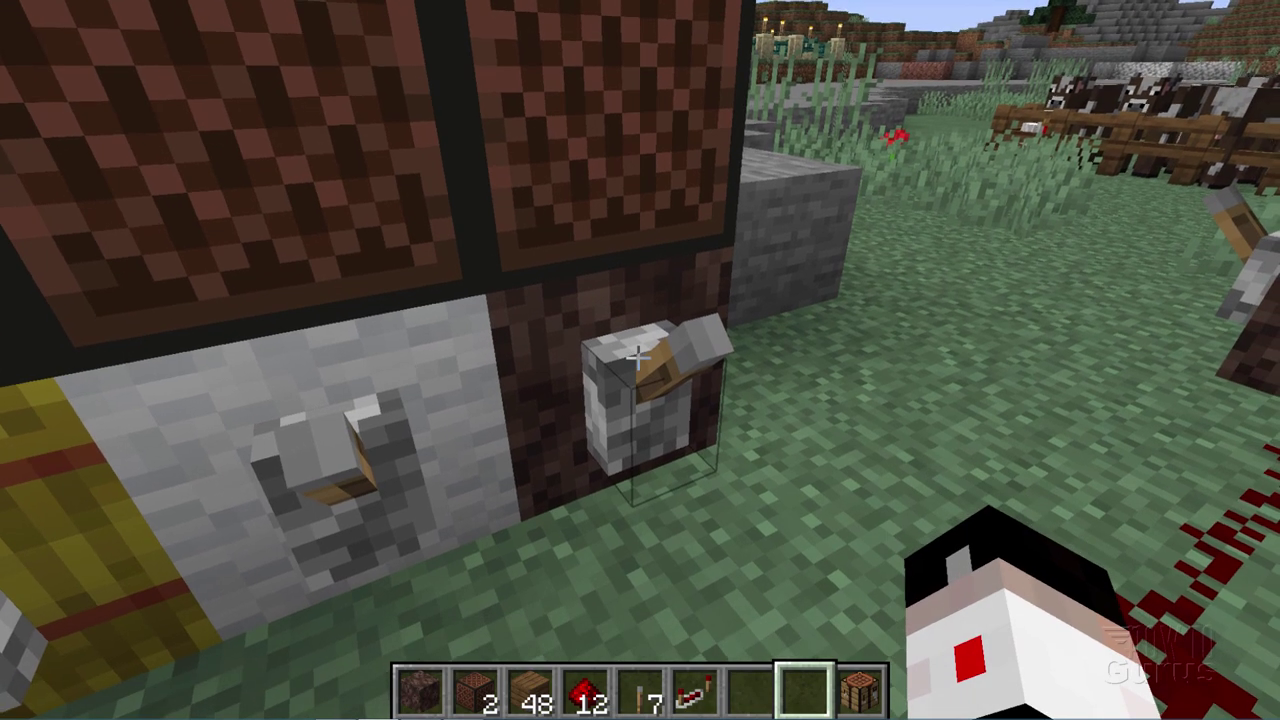
right_click(637, 358)
right_click(637, 357)
right_click(637, 357)
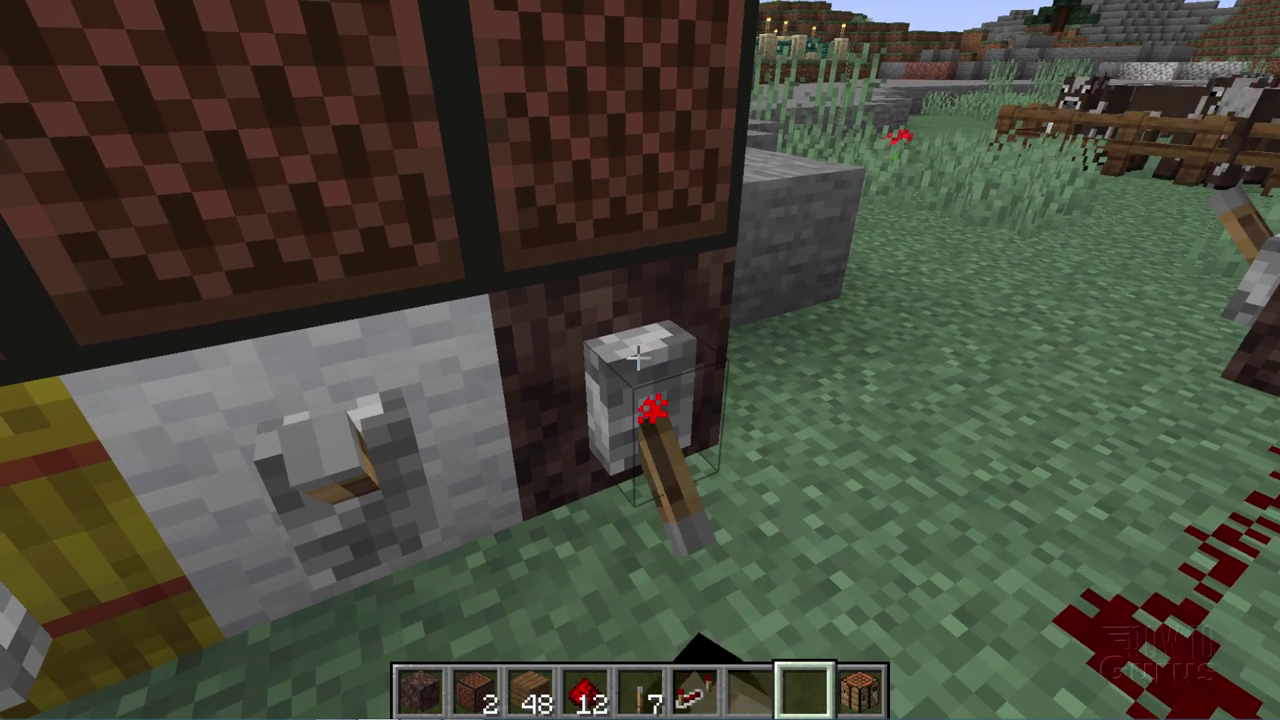
right_click(637, 357)
right_click(637, 357)
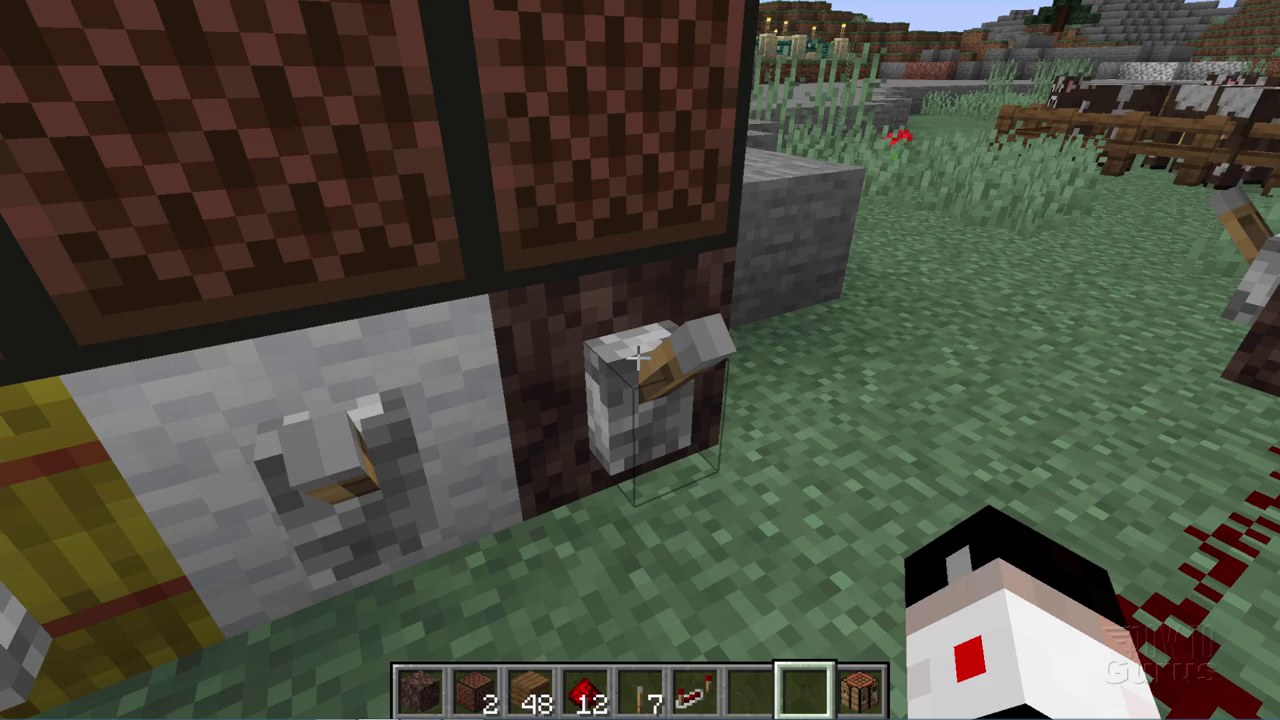
Step: Remove note_block.zip from the selected resource packs and return to the game
key("Escape")
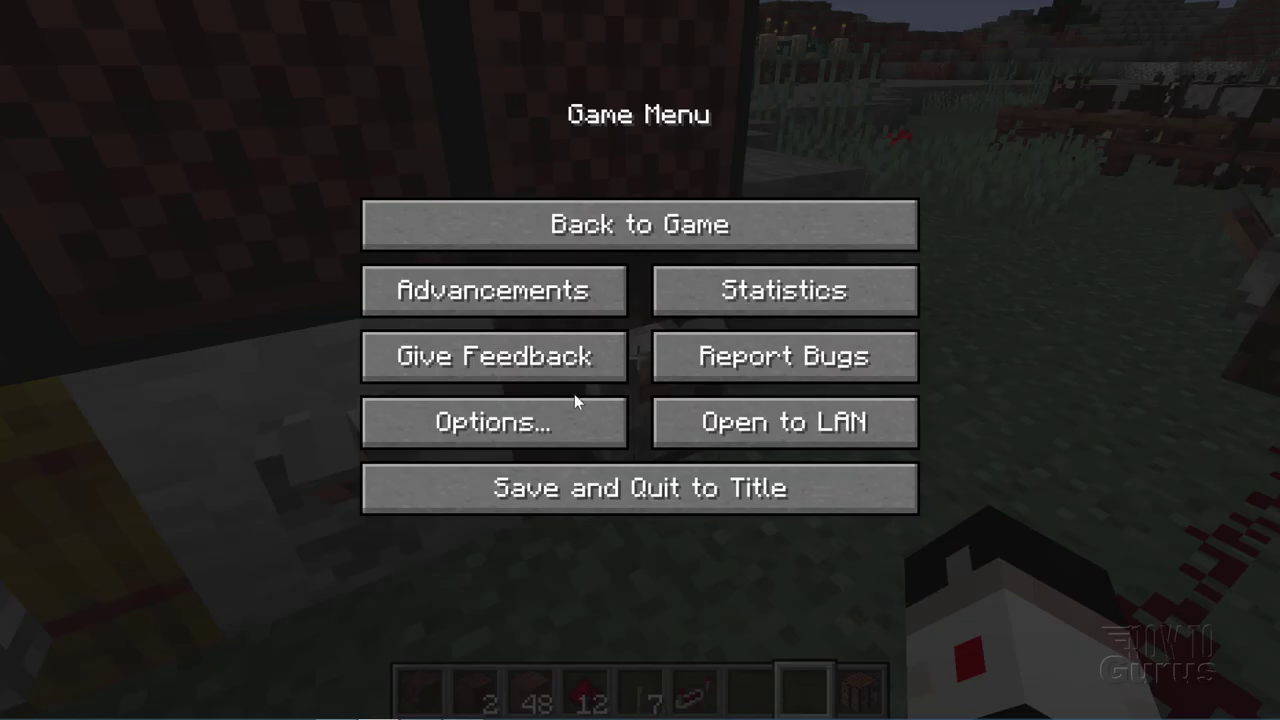
left_click(560, 415)
left_click(490, 458)
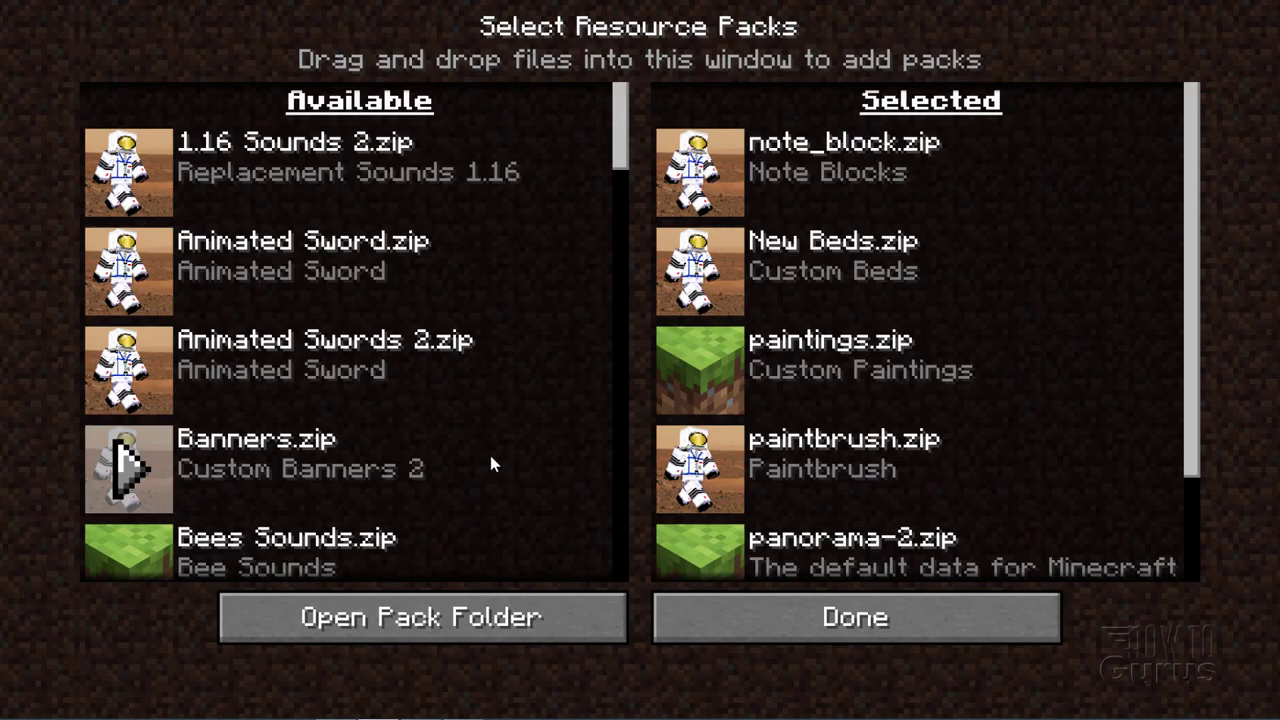
left_click(689, 175)
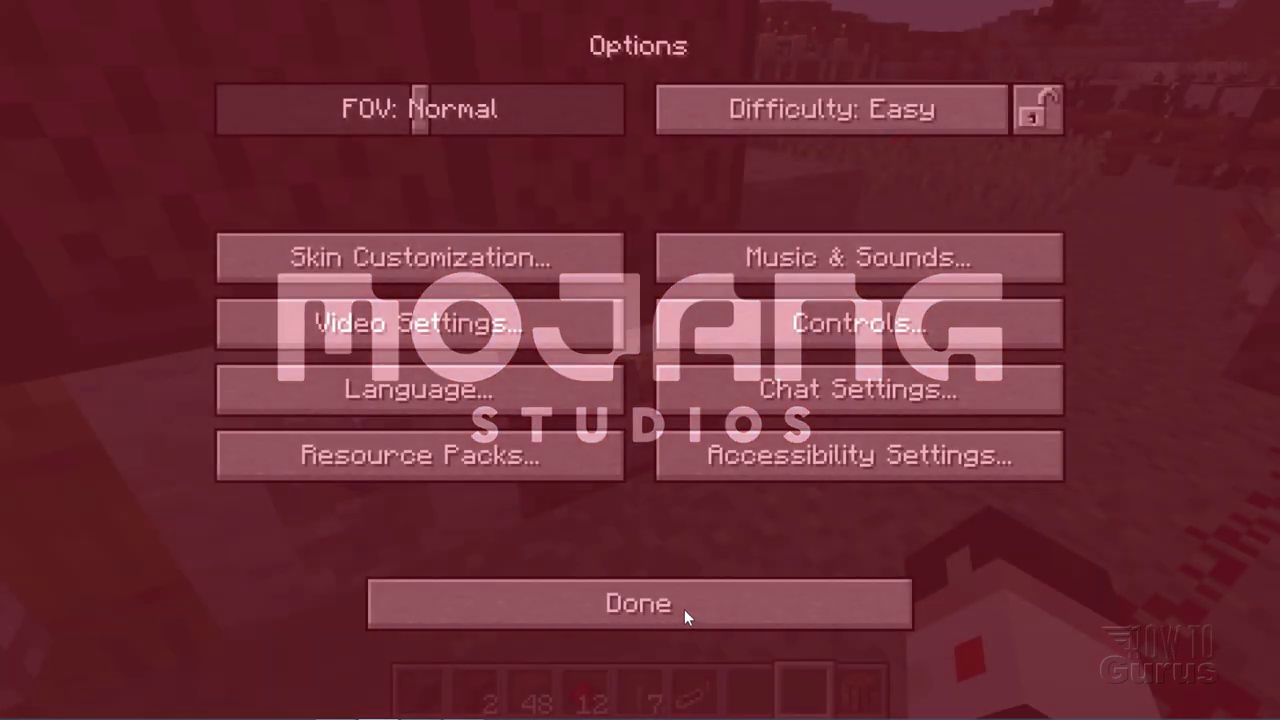
left_click(682, 607)
key("Escape")
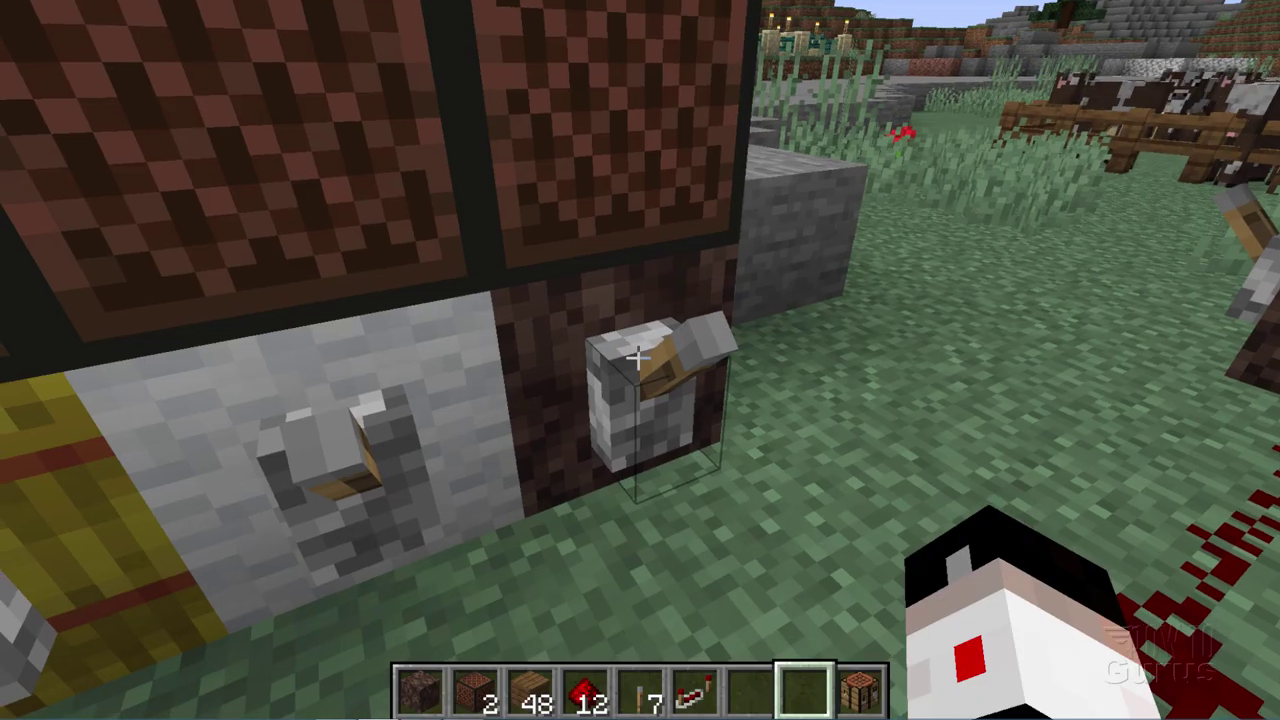
Step: Test the third note block without the custom pack by repeatedly flipping the lever on the dark brown block
right_click(637, 357)
right_click(637, 357)
right_click(637, 357)
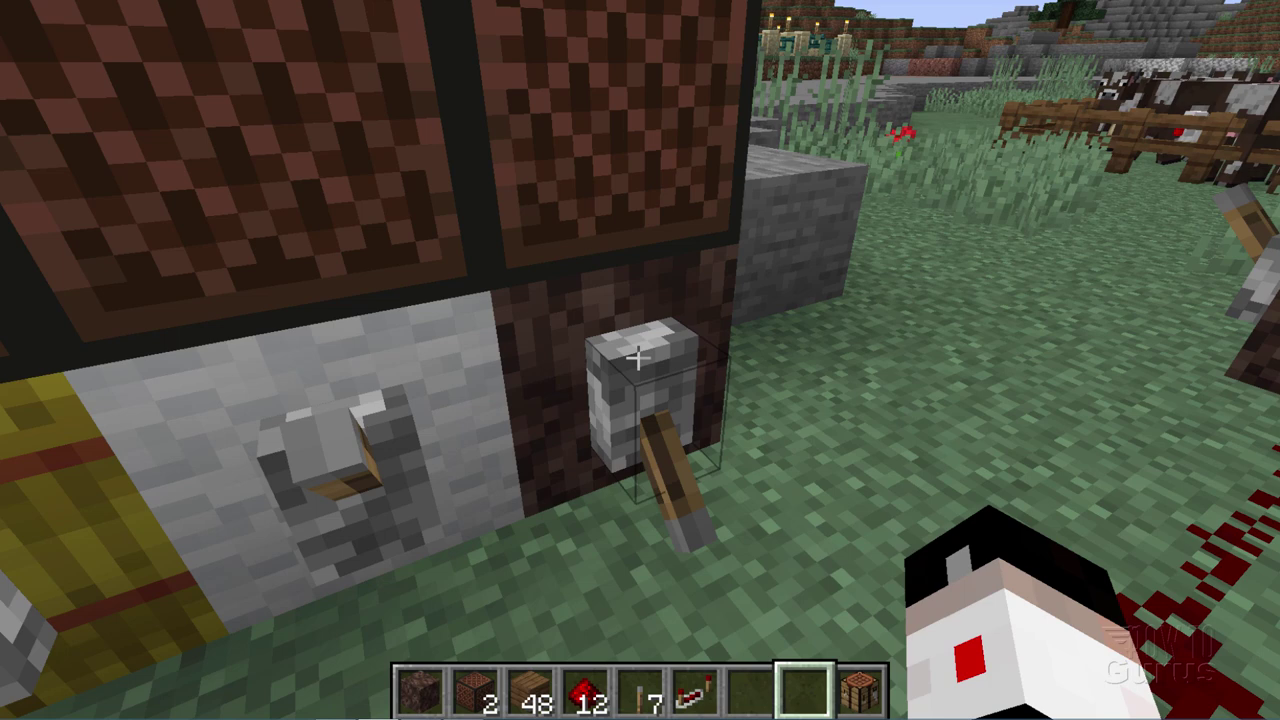
right_click(637, 357)
right_click(637, 357)
right_click(637, 357)
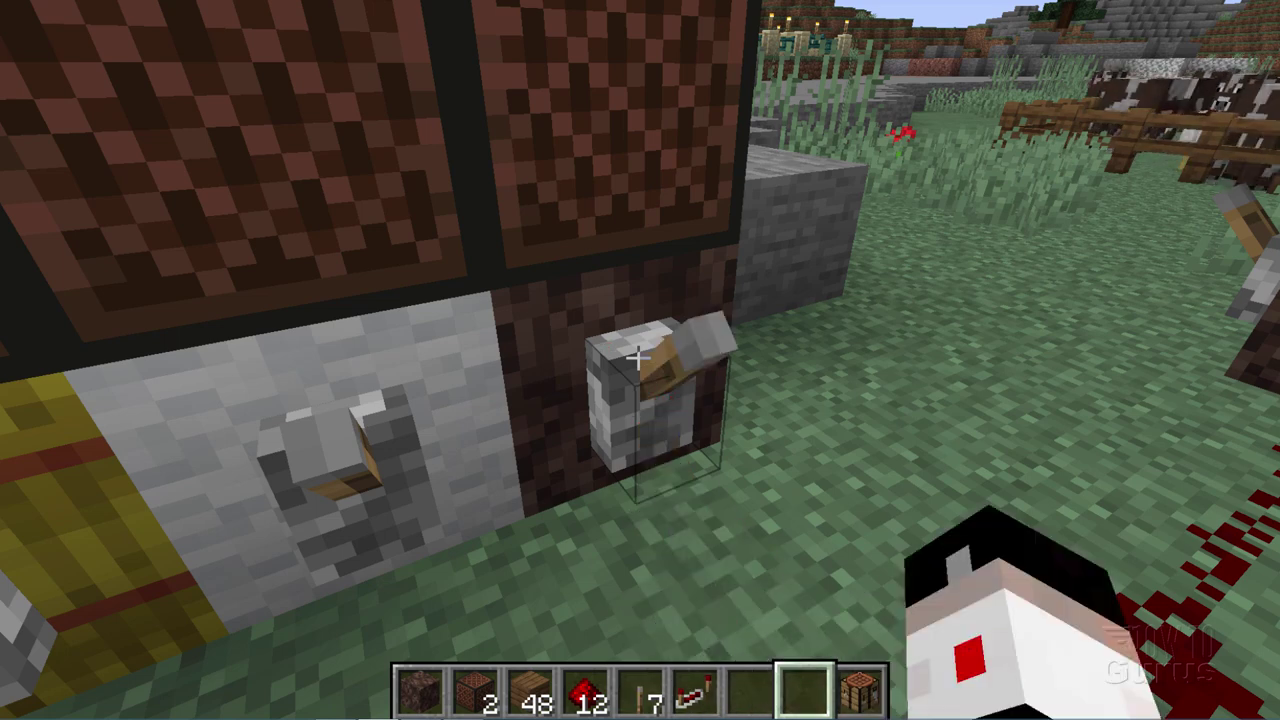
Step: Re-enable the note block pack from the available resource packs and return to the game
key("Escape")
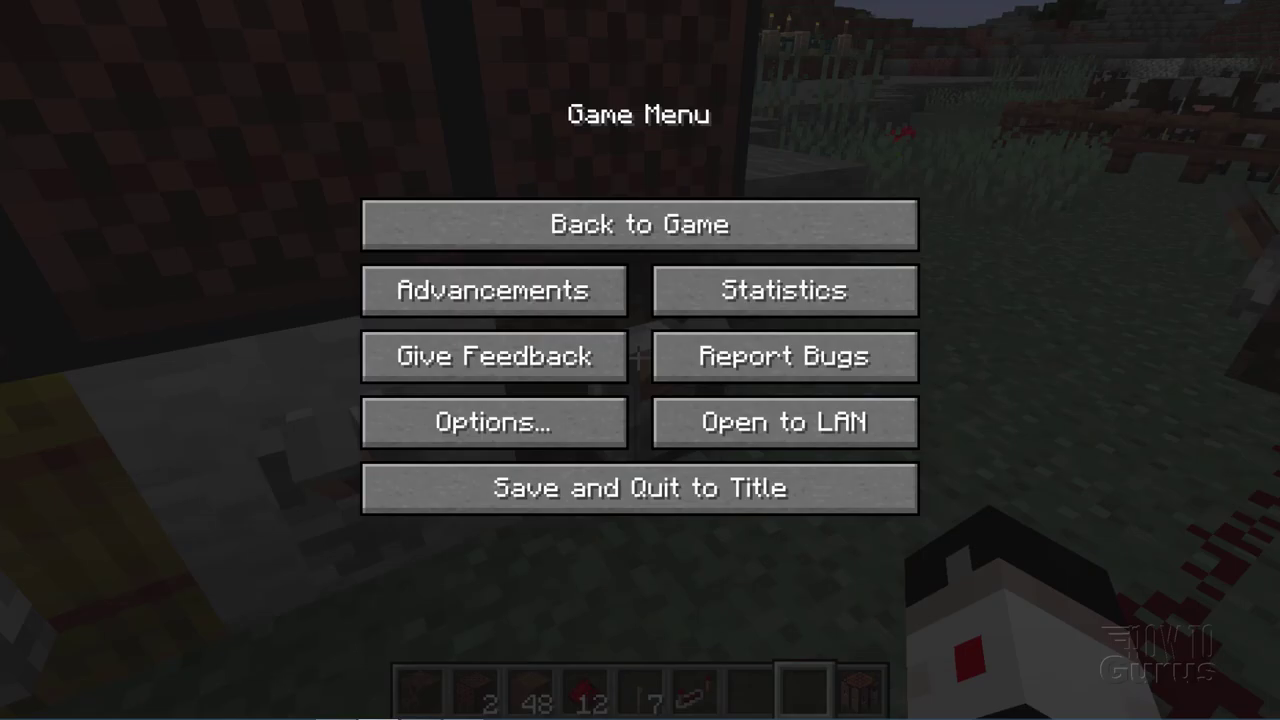
left_click(587, 416)
left_click(515, 455)
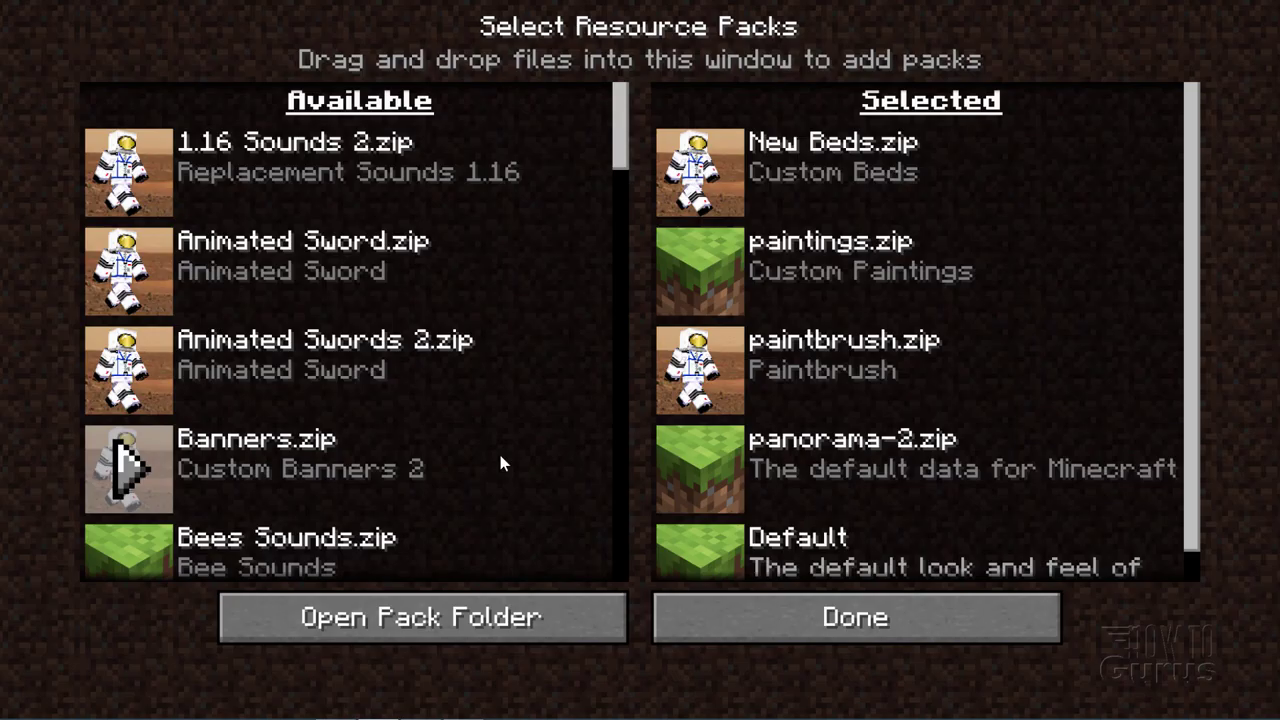
left_click_drag(616, 140, 614, 500)
left_click(130, 335)
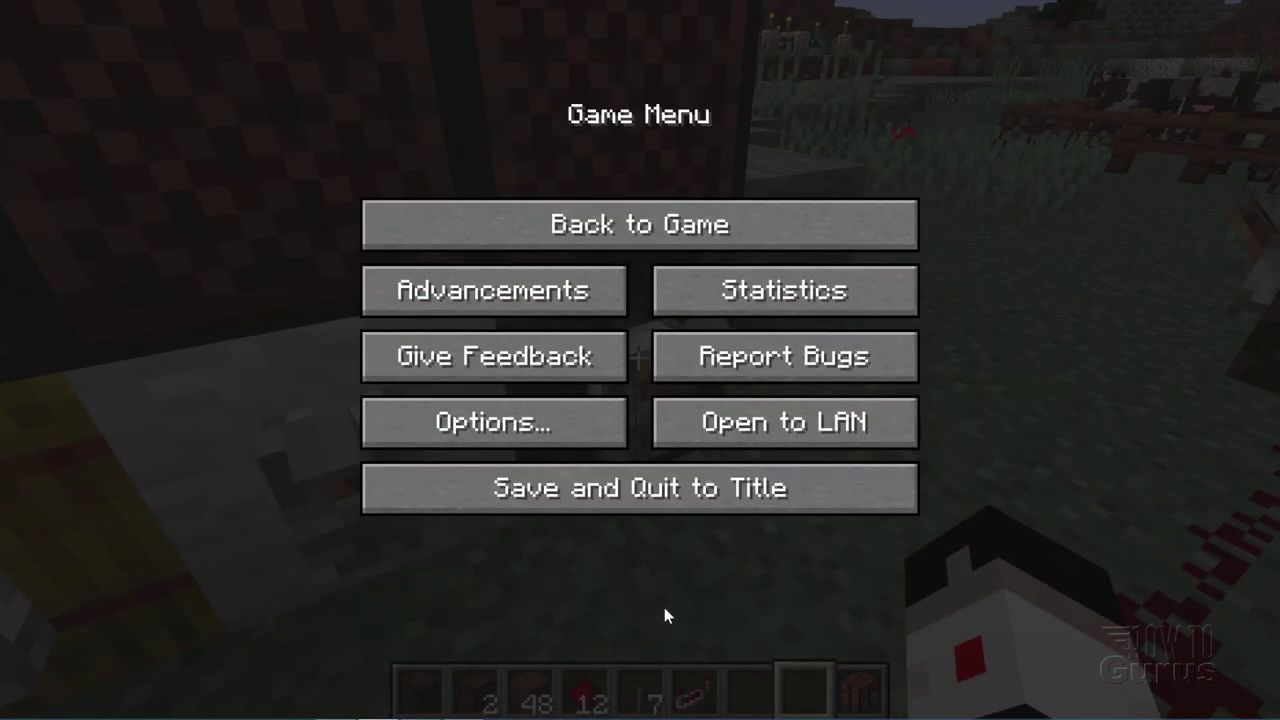
left_click(660, 224)
Step: Play the note blocks over the dark brown and white wool blocks again with their levers, with the pack enabled
right_click(637, 357)
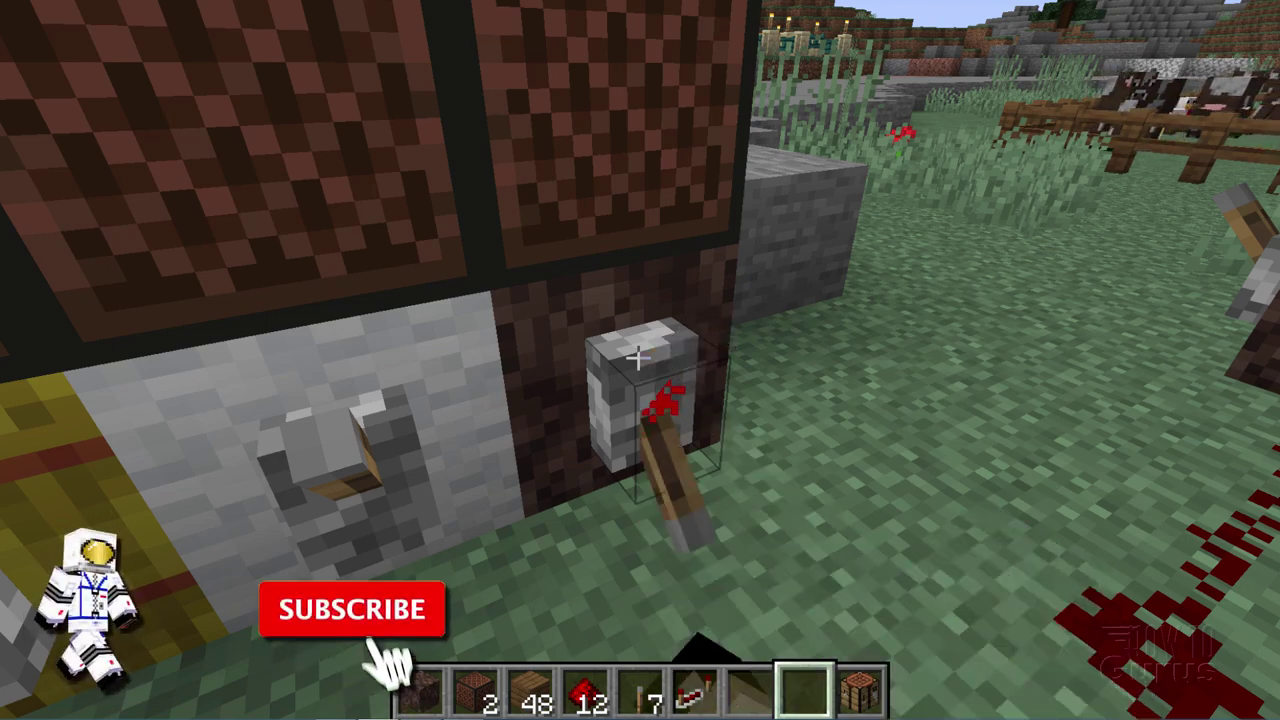
key("s")
key("a")
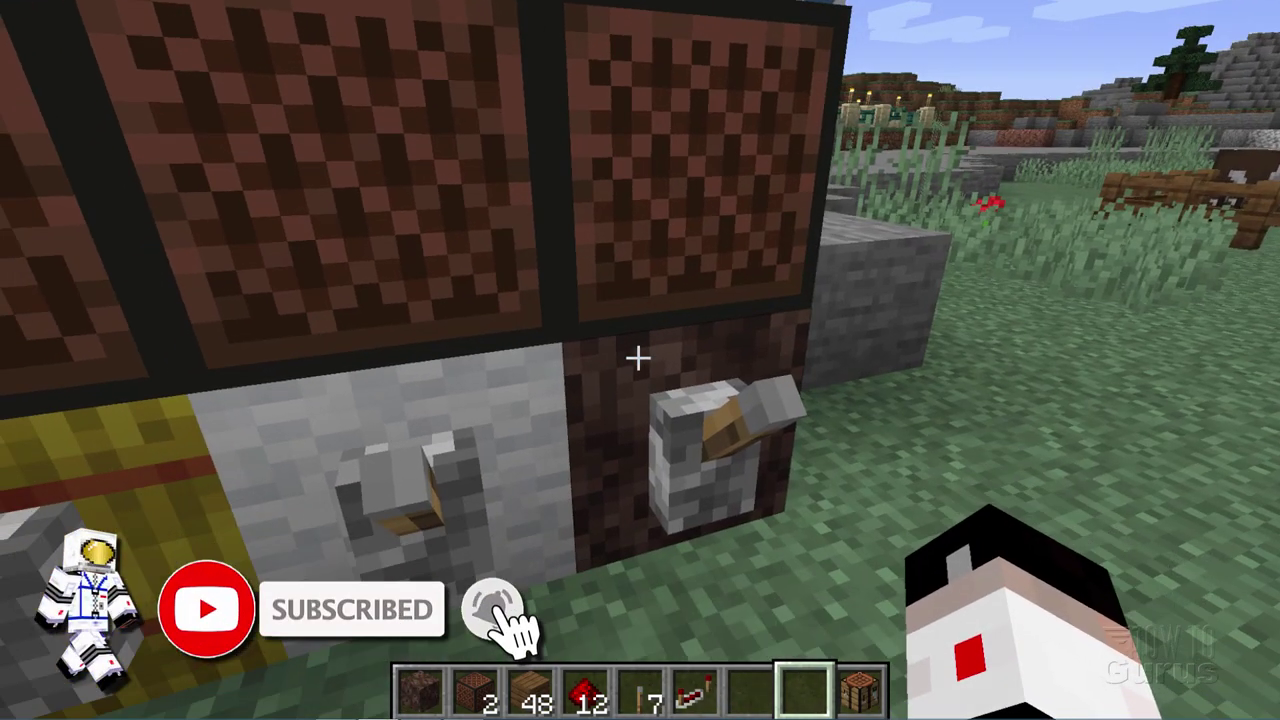
key("s")
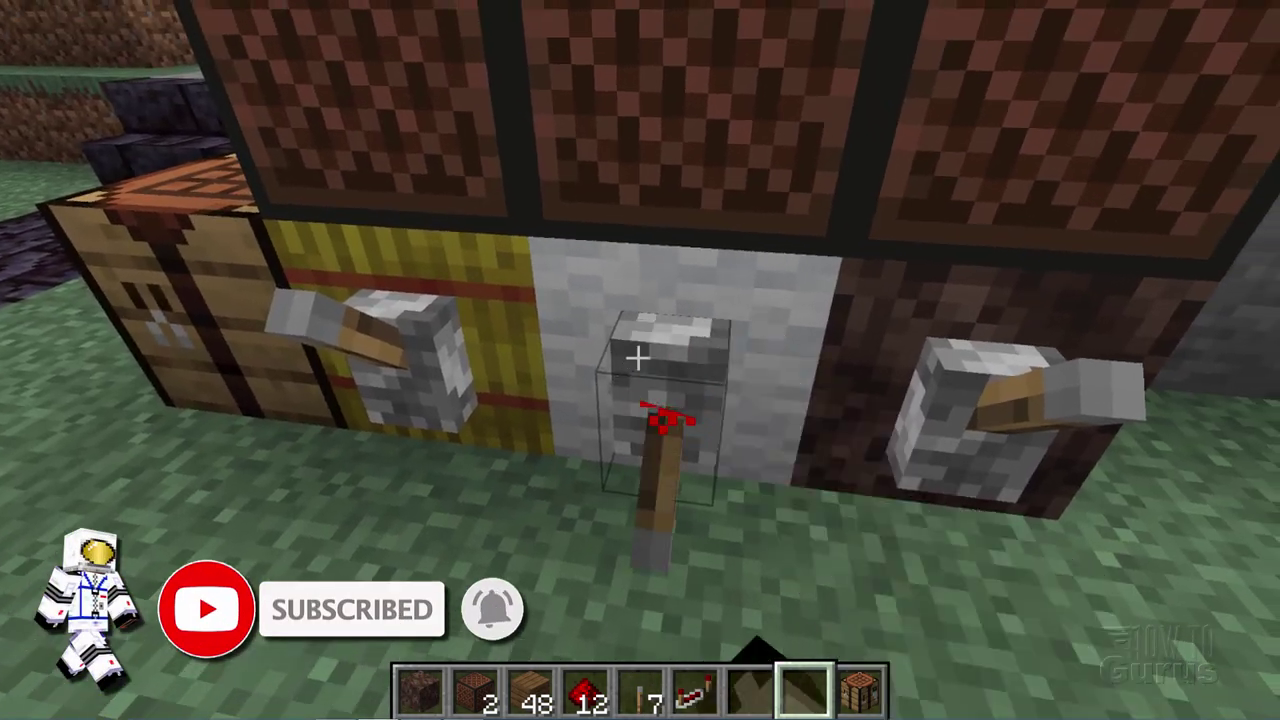
key("w")
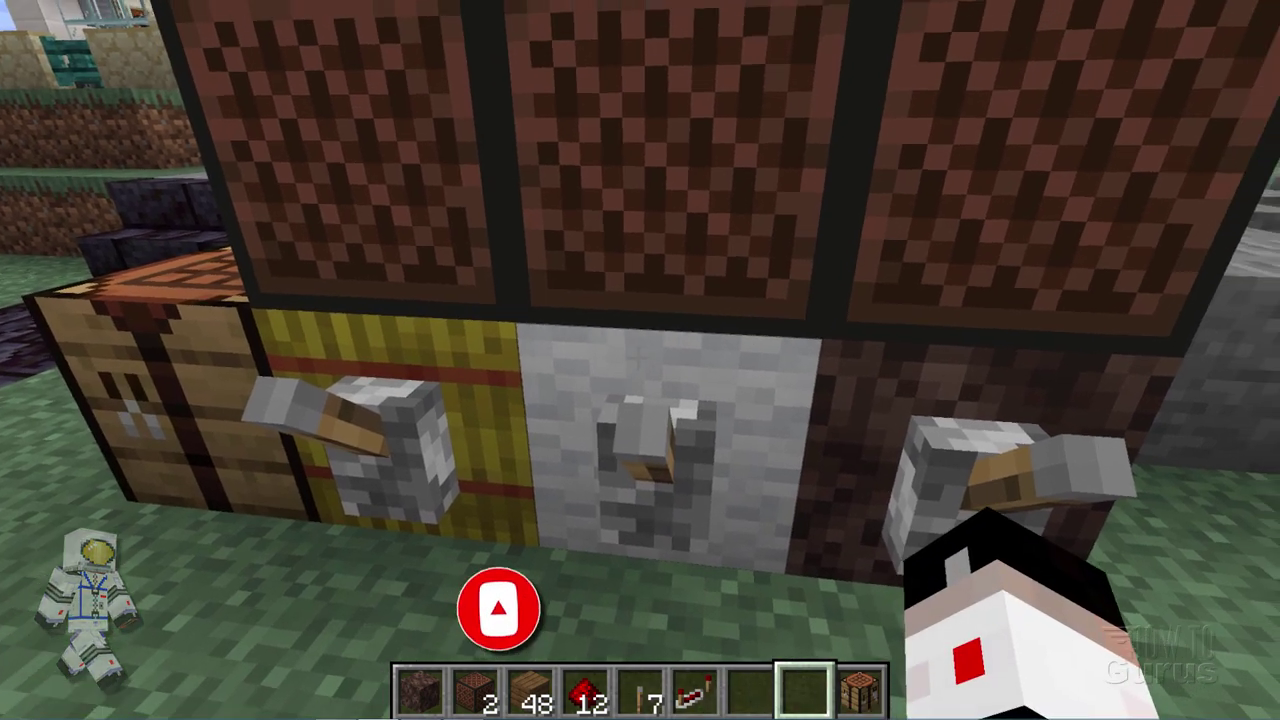
key("w")
key("s")
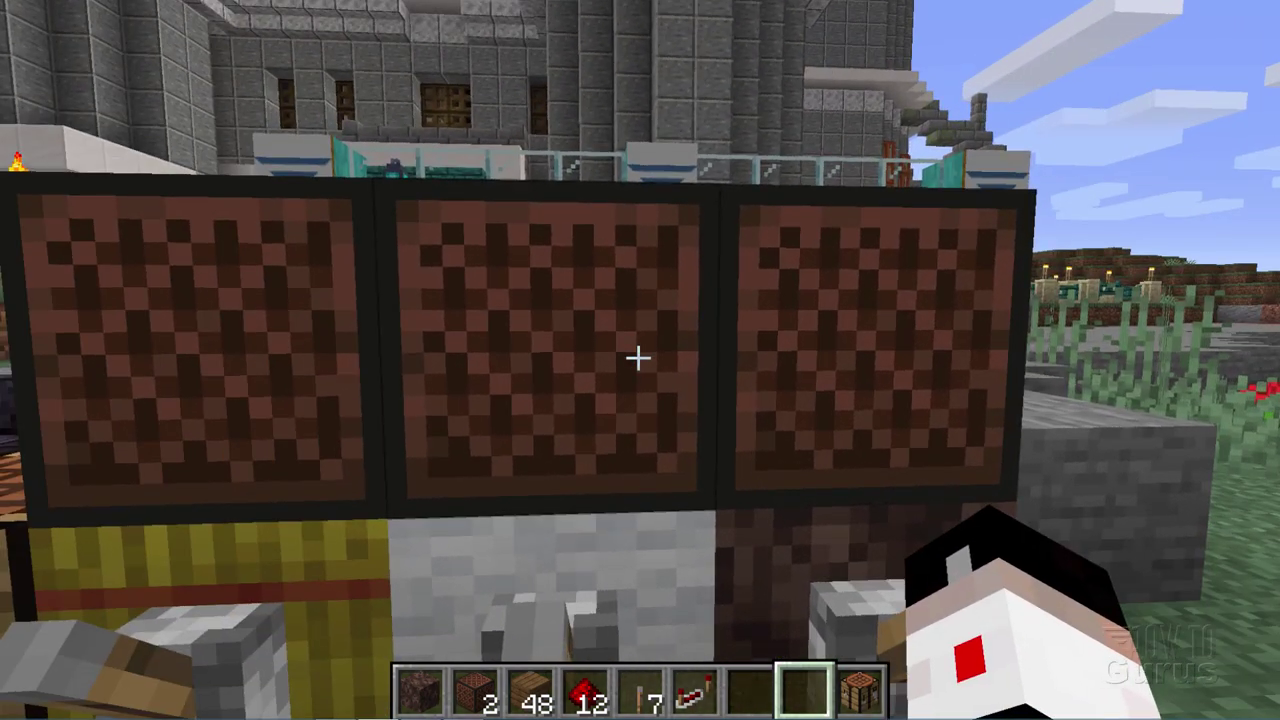
Step: Step the note block over the dark brown block through its successive pitches, and play it with its lever
key("w")
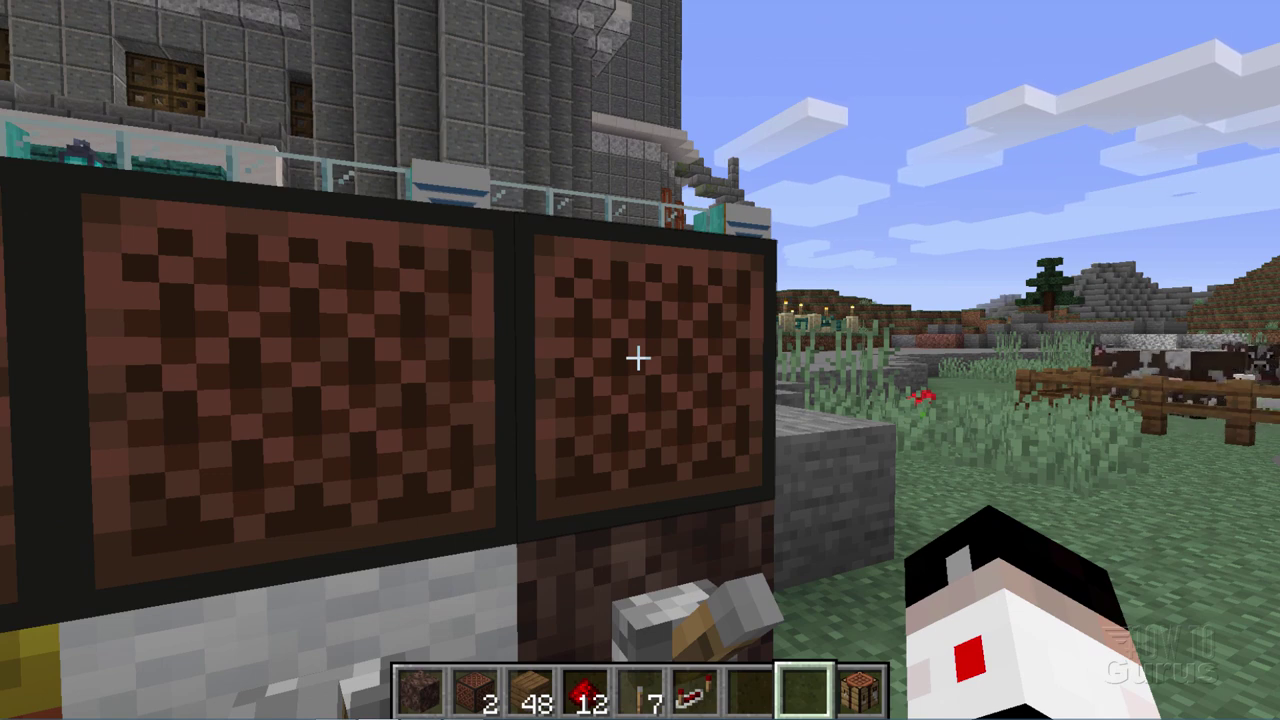
right_click(638, 358)
right_click(638, 358)
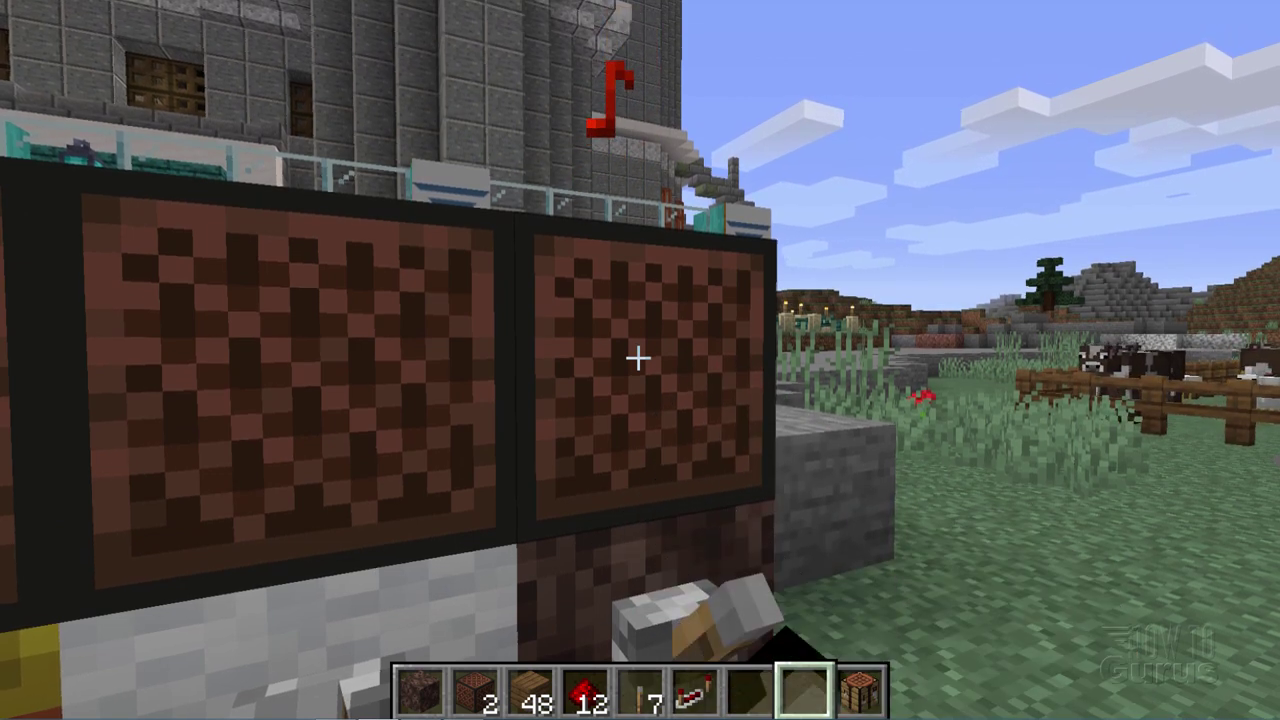
right_click(638, 358)
right_click(638, 358)
right_click(638, 358)
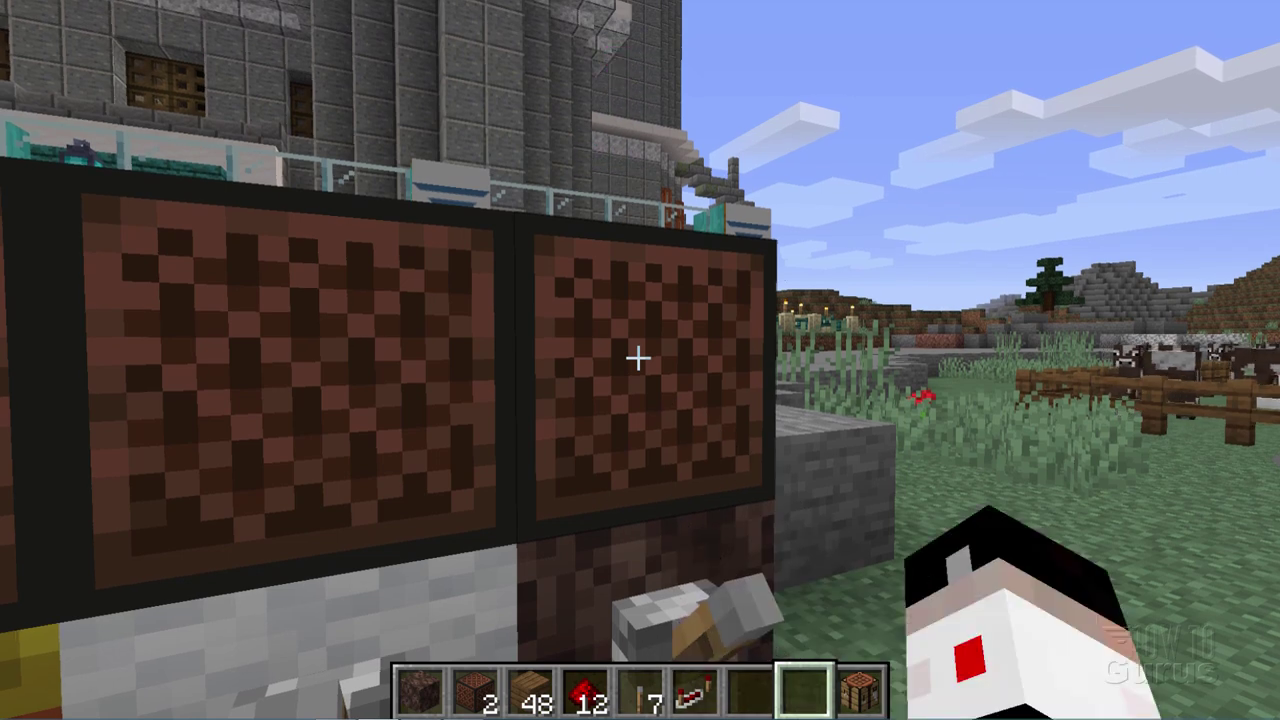
right_click(638, 358)
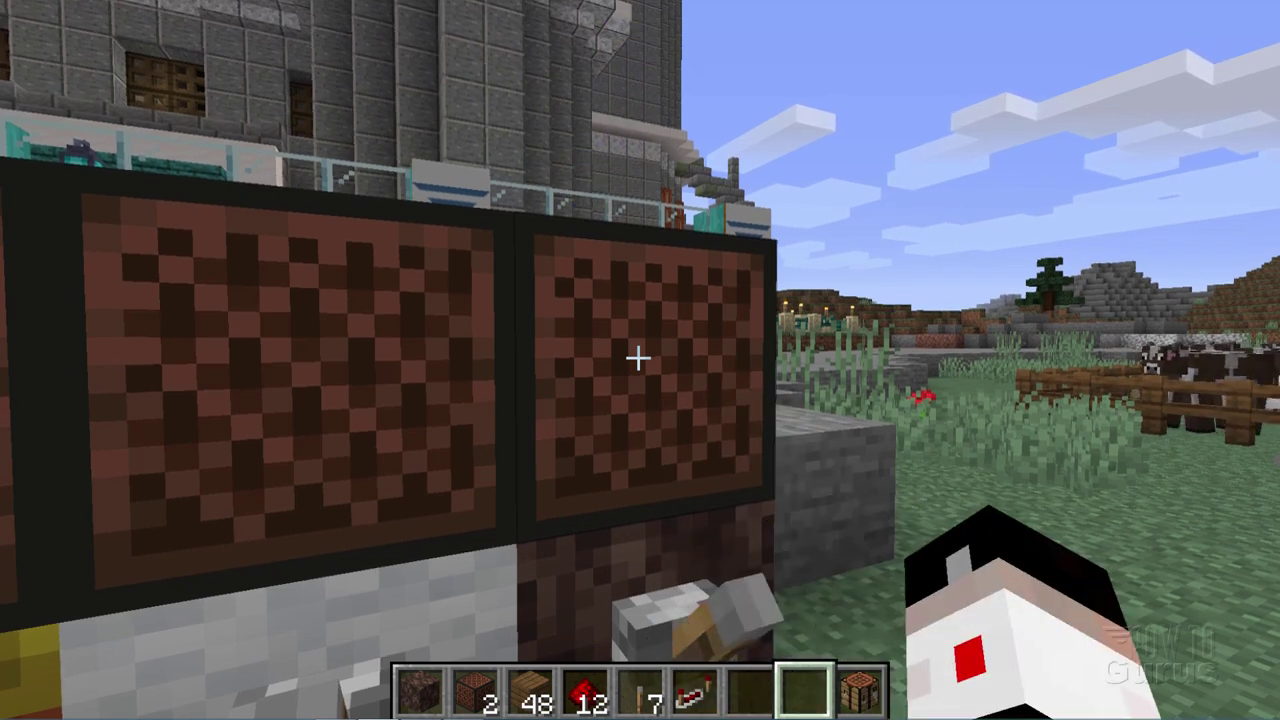
right_click(638, 358)
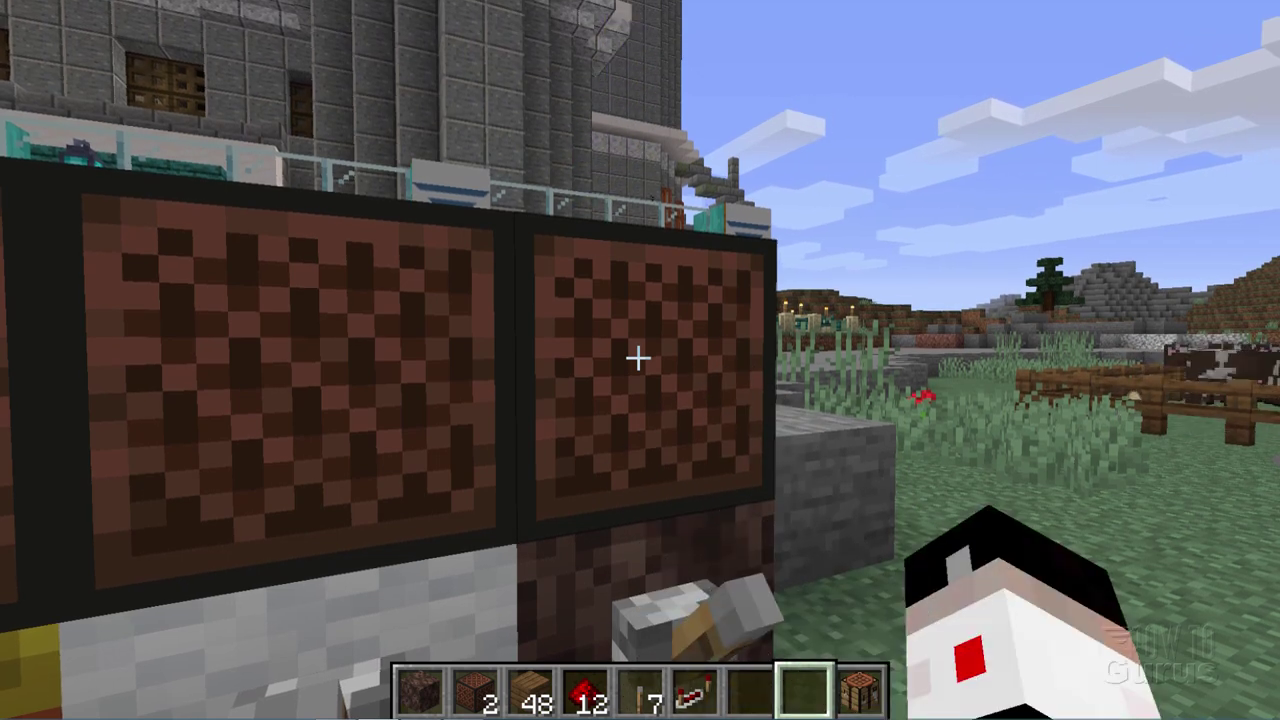
right_click(638, 358)
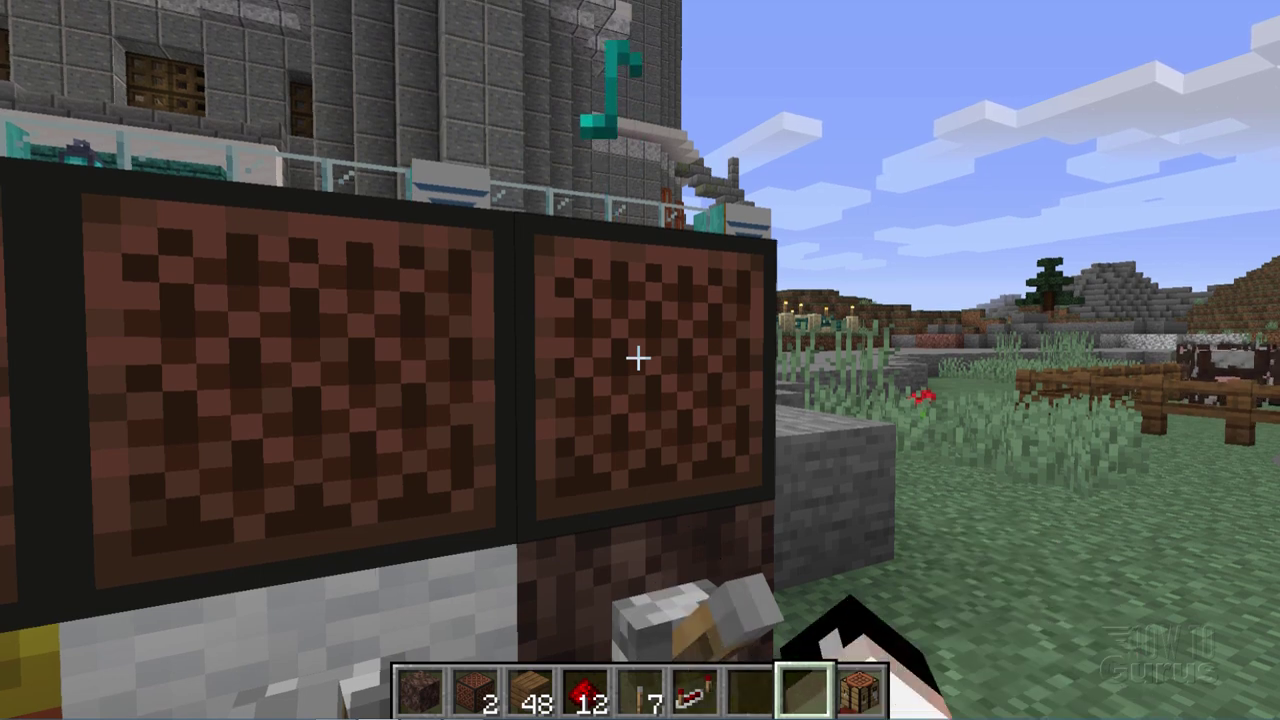
right_click(638, 358)
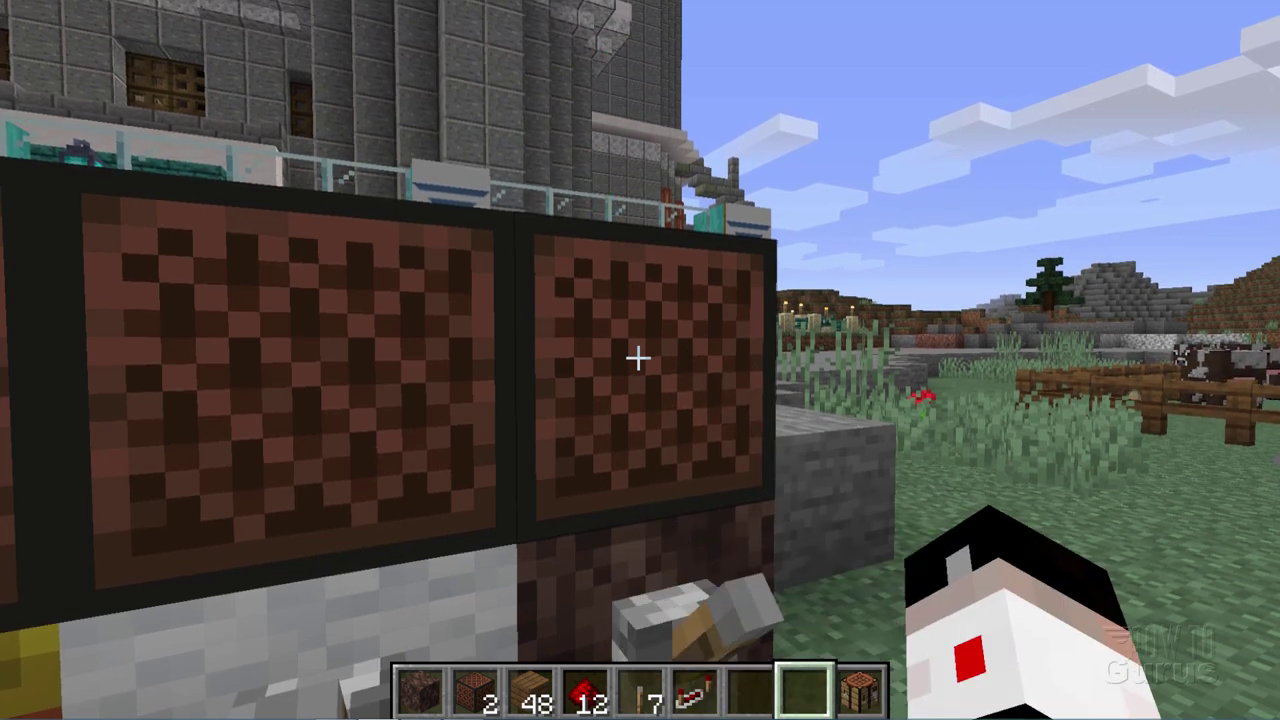
right_click(638, 358)
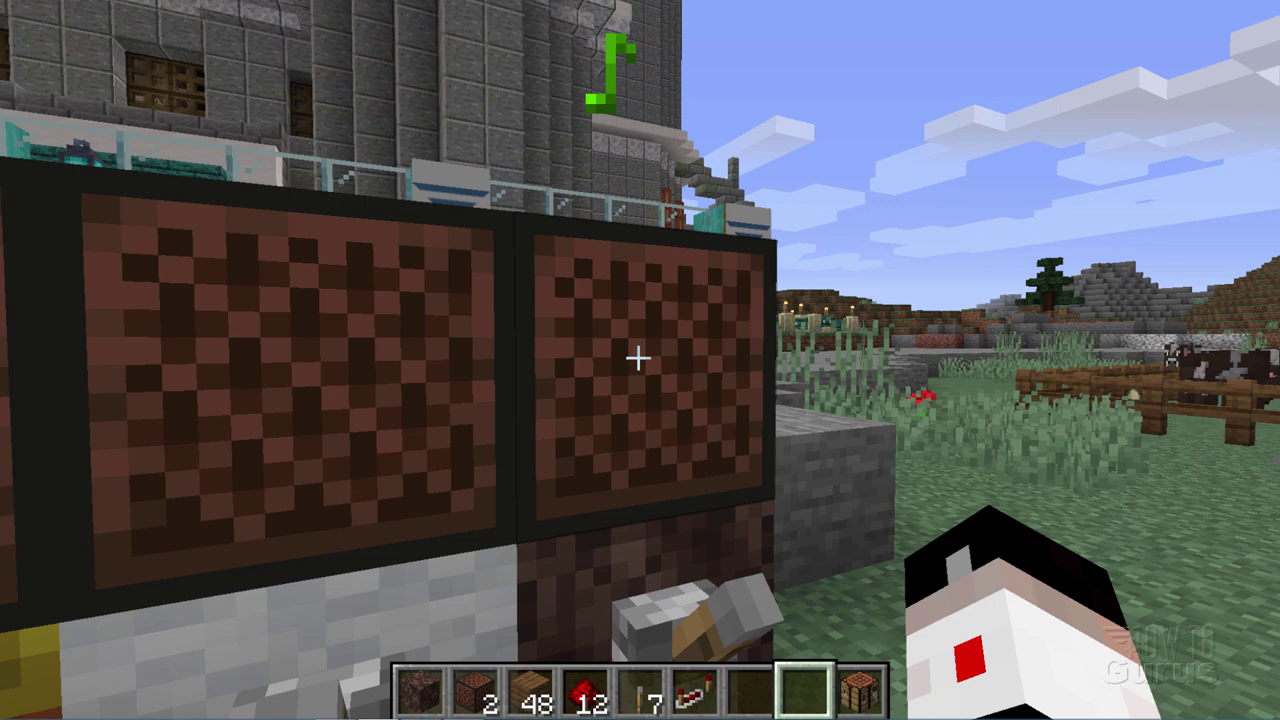
right_click(638, 358)
right_click(638, 358)
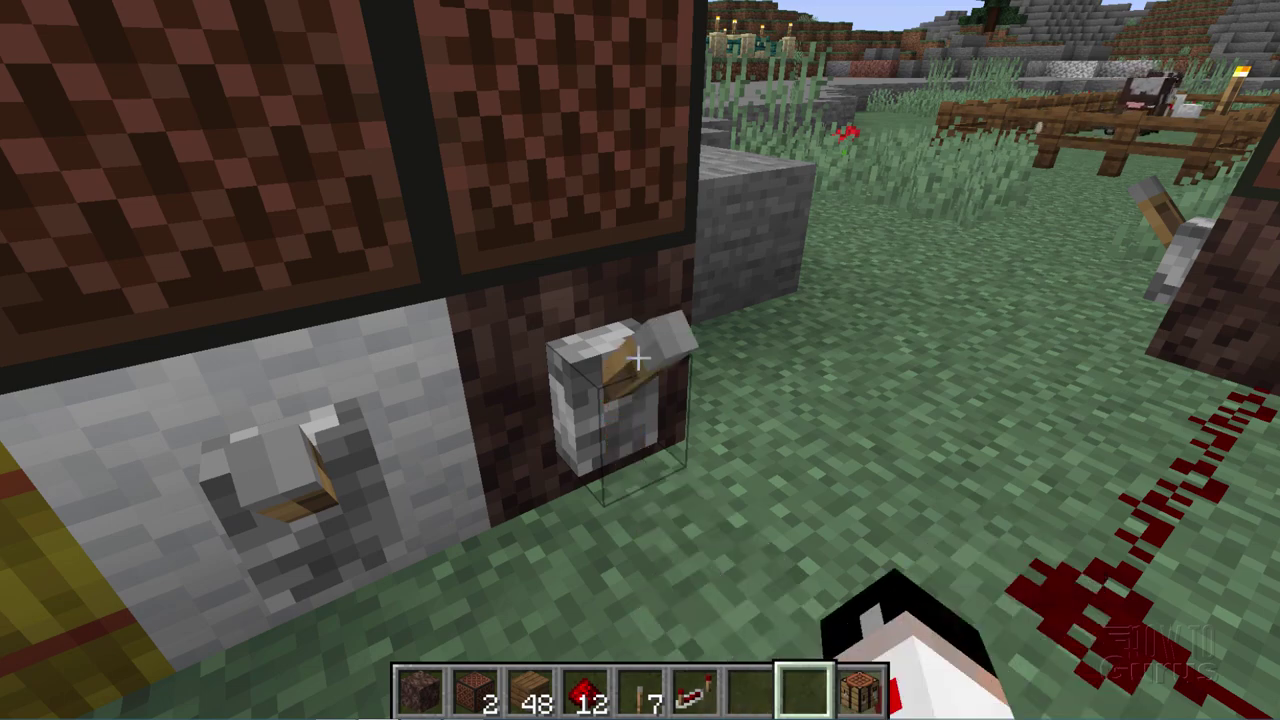
right_click(638, 358)
right_click(638, 358)
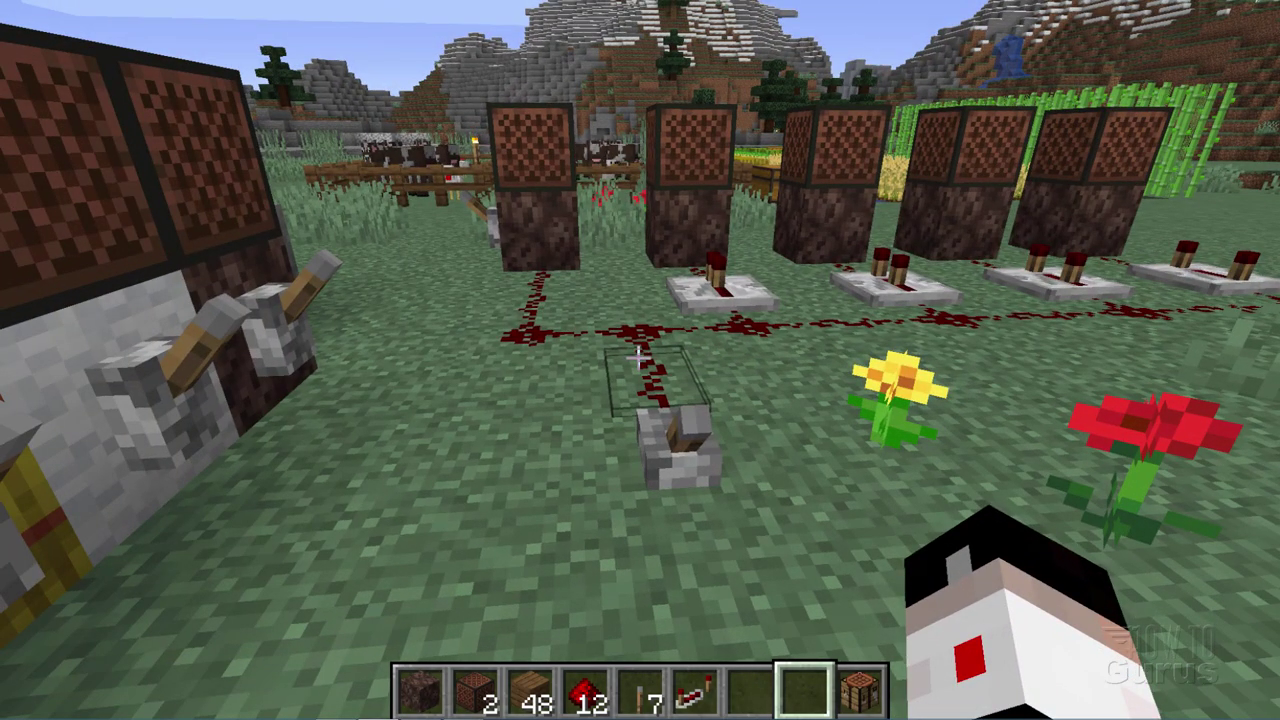
Step: Play the row of five note blocks wired through redstone repeaters, using the ground lever connected to their redstone line
key("s")
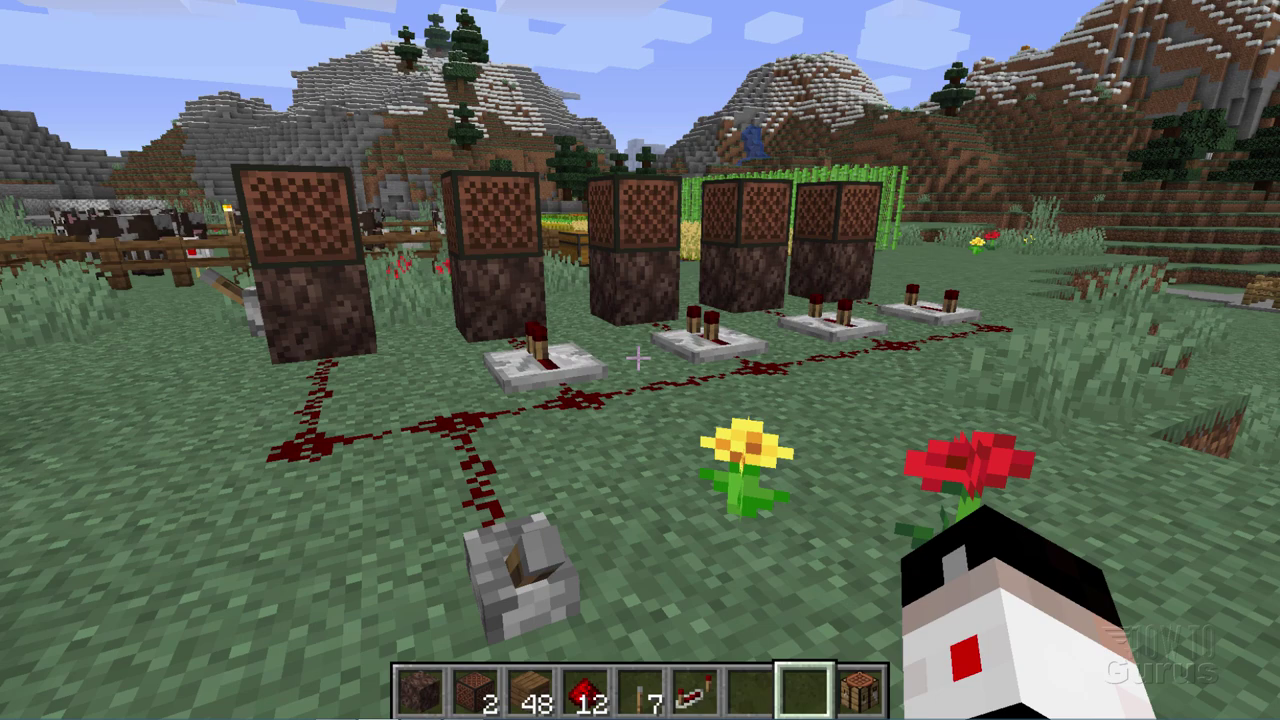
key("w")
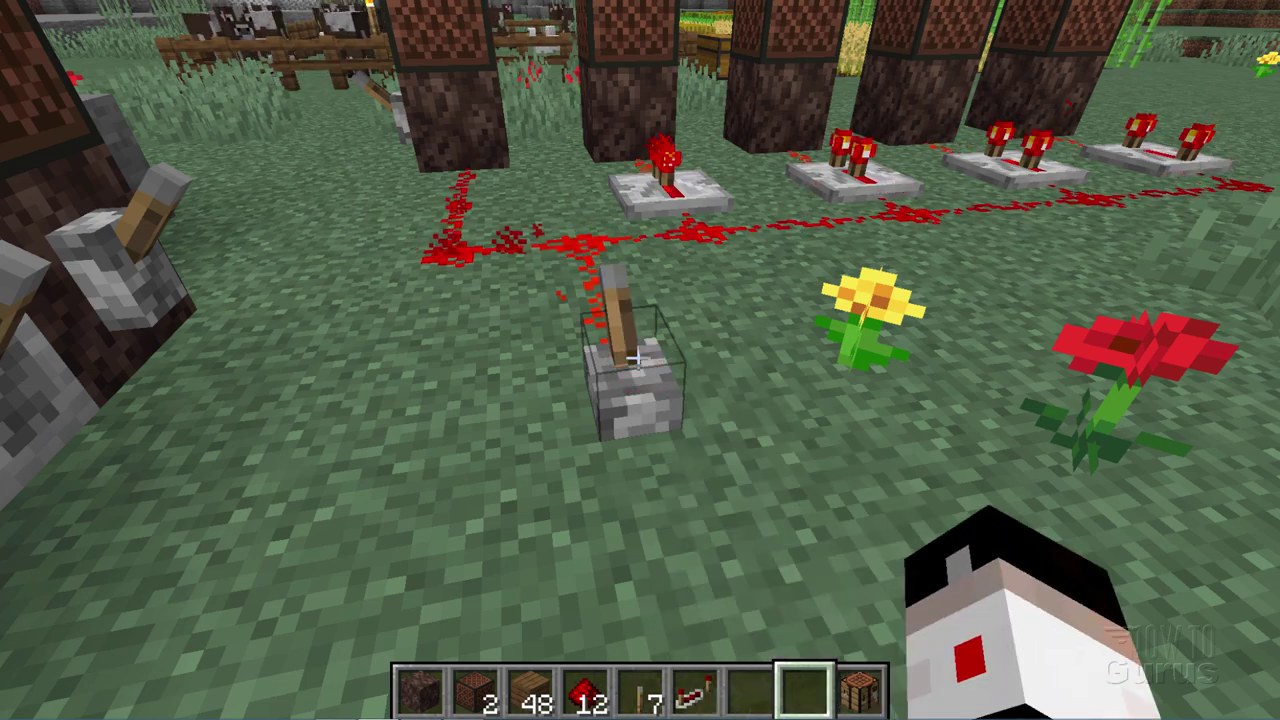
right_click(633, 358)
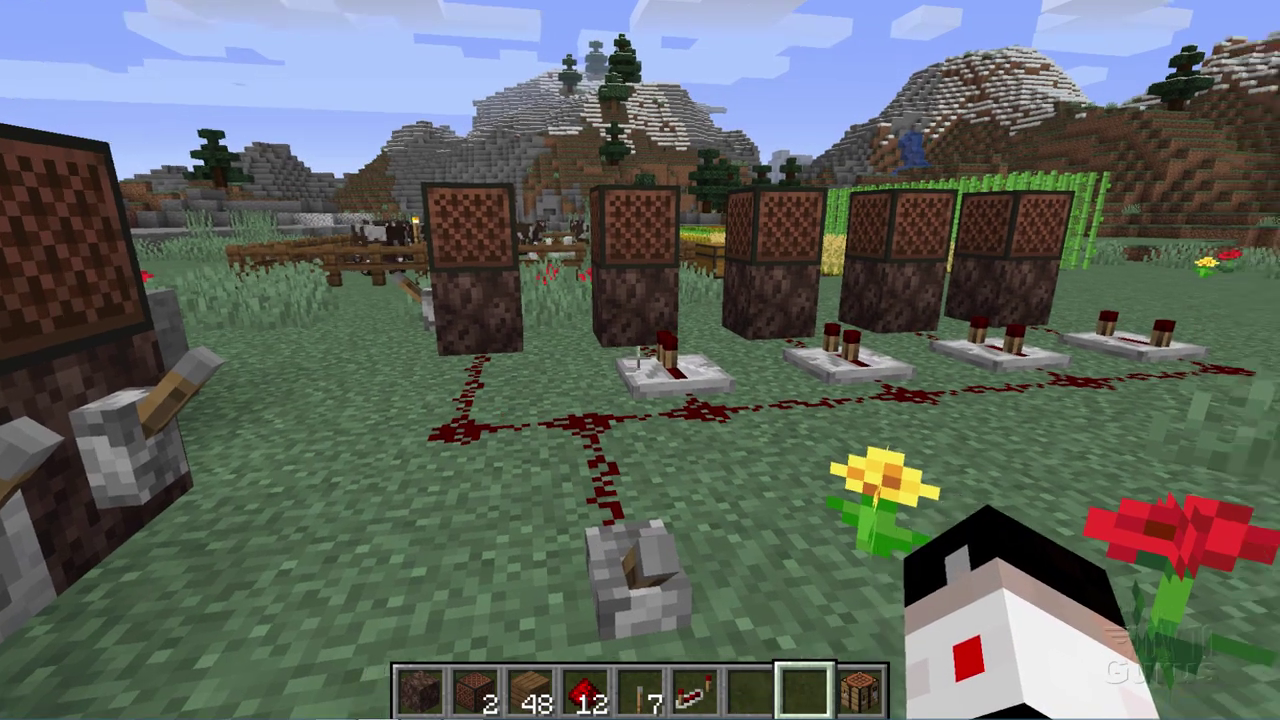
key("w")
key("s")
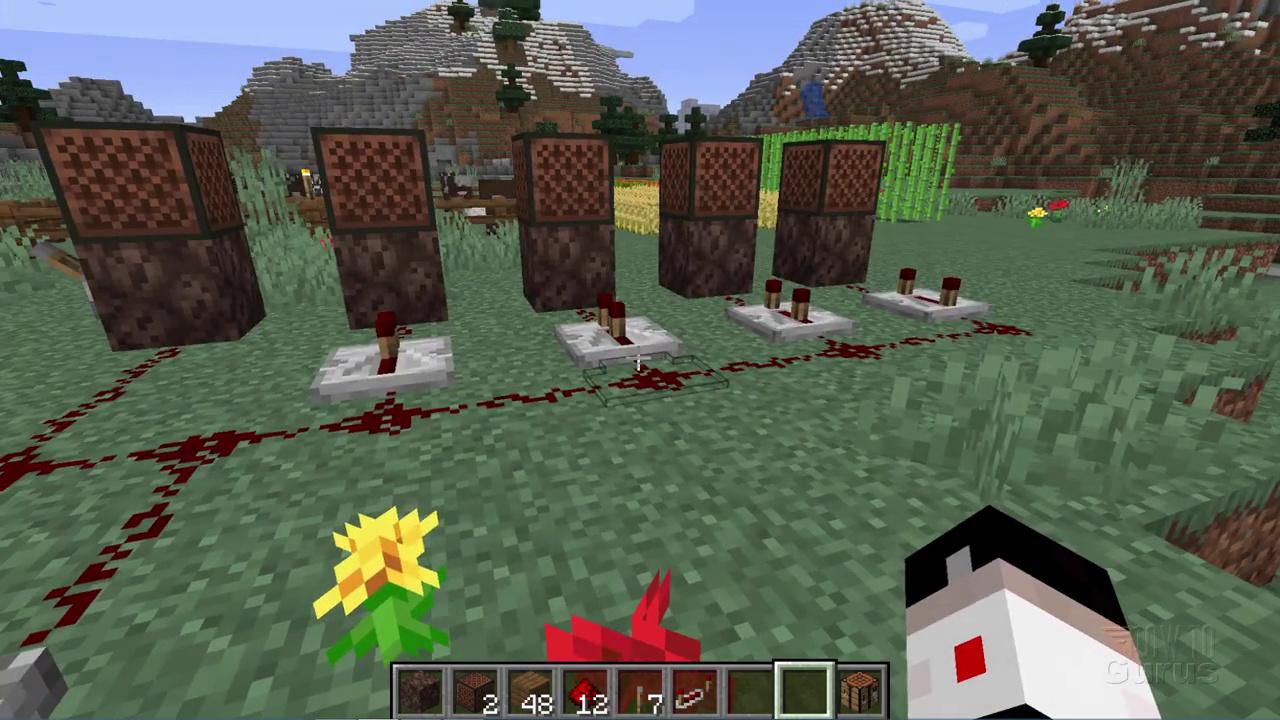
Step: Return to the three adjoining note blocks and repeatedly play the one over the white wool with its lever
key("s")
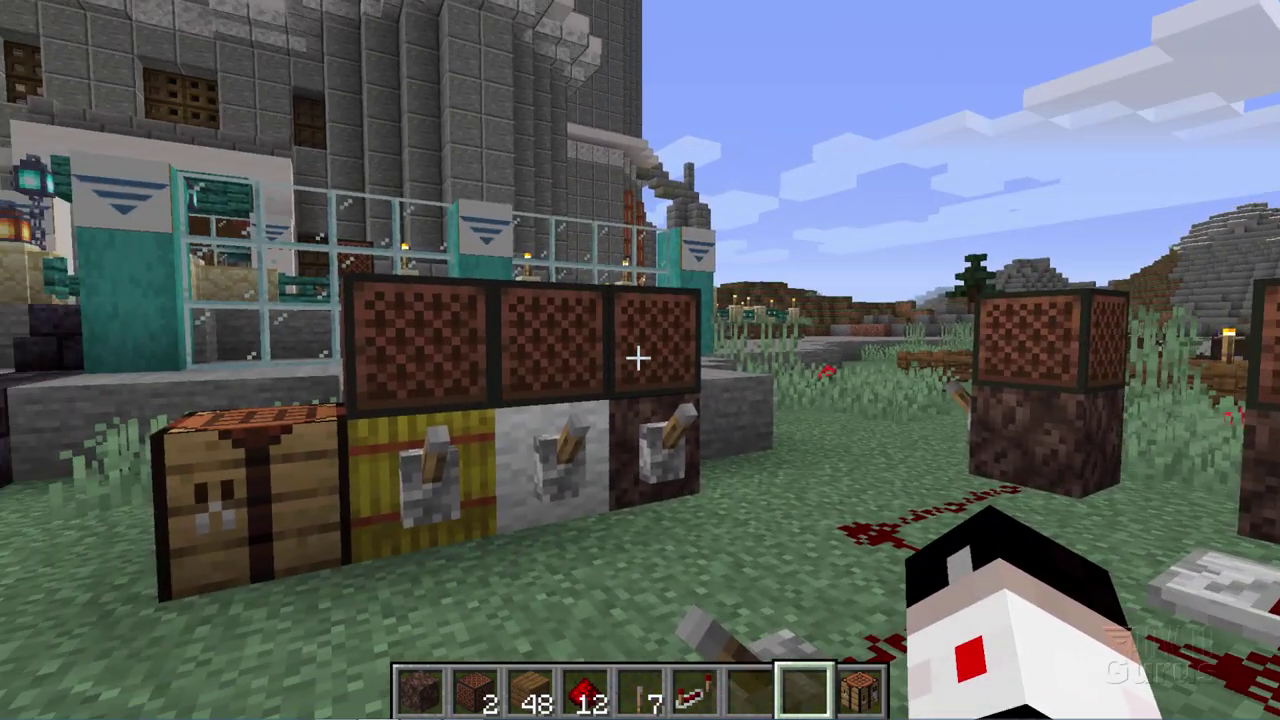
key("w")
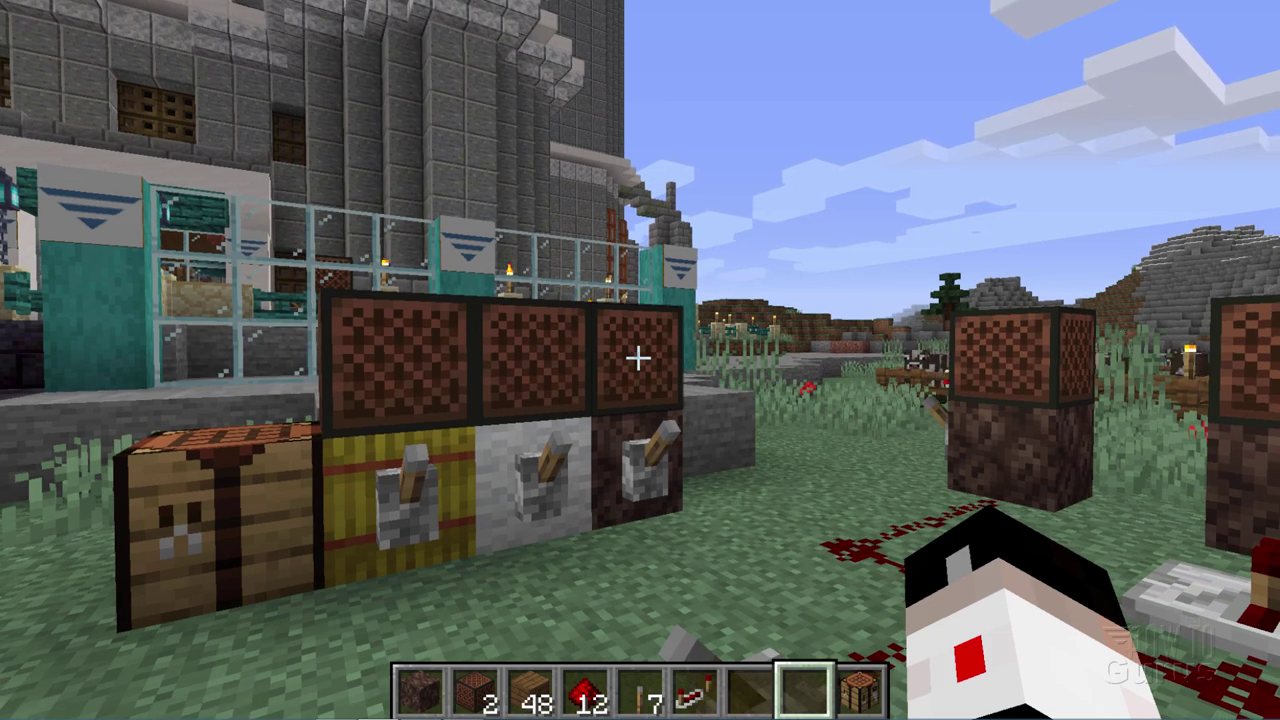
key("w")
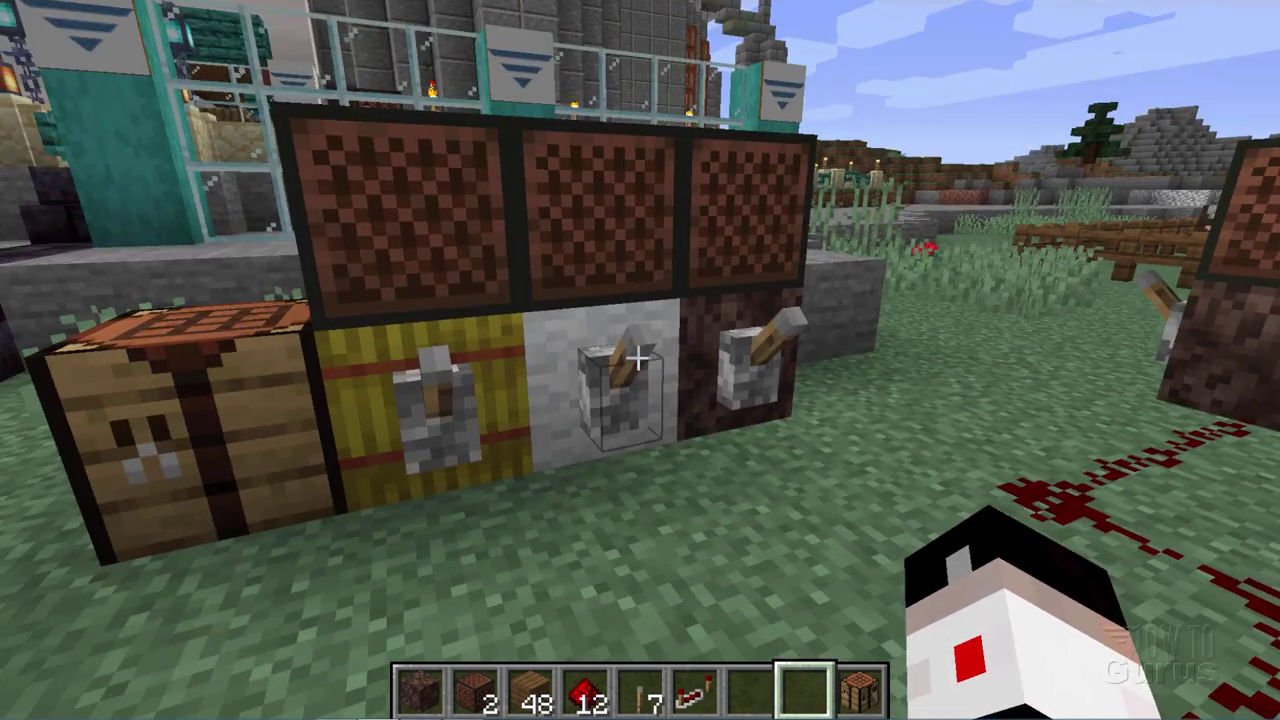
key("w")
right_click(637, 358)
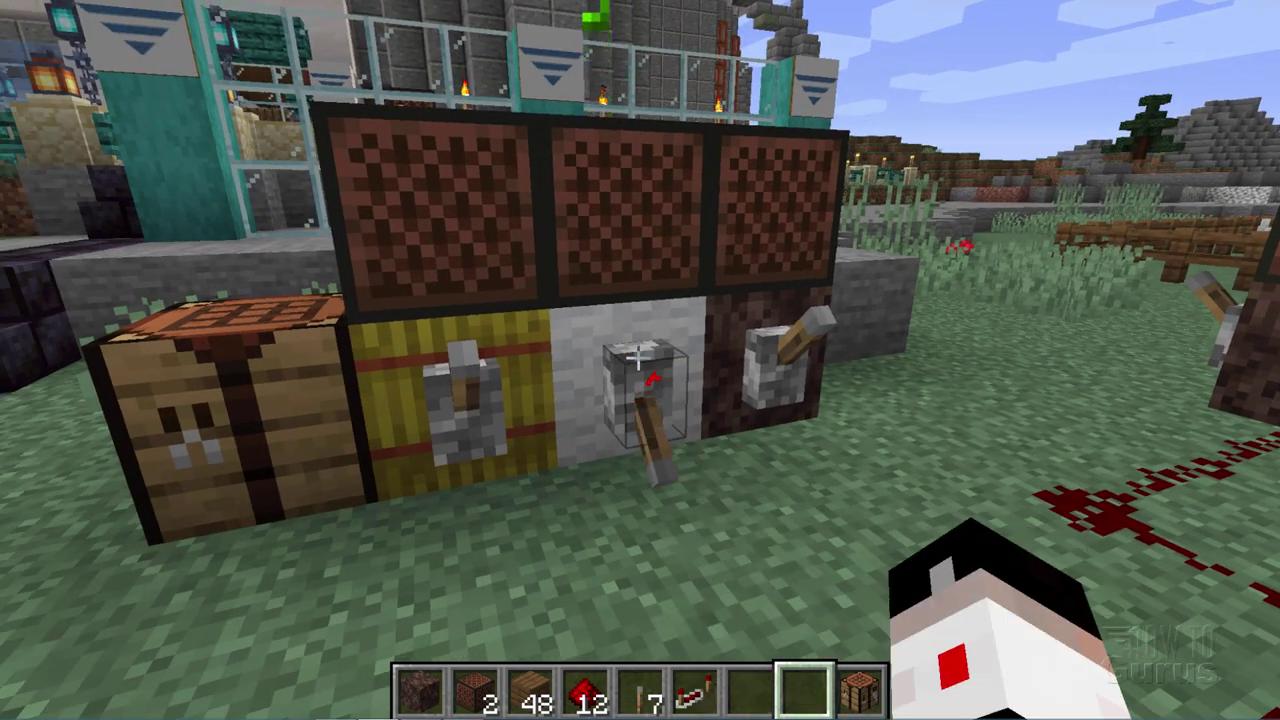
right_click(637, 358)
right_click(637, 358)
right_click(637, 358)
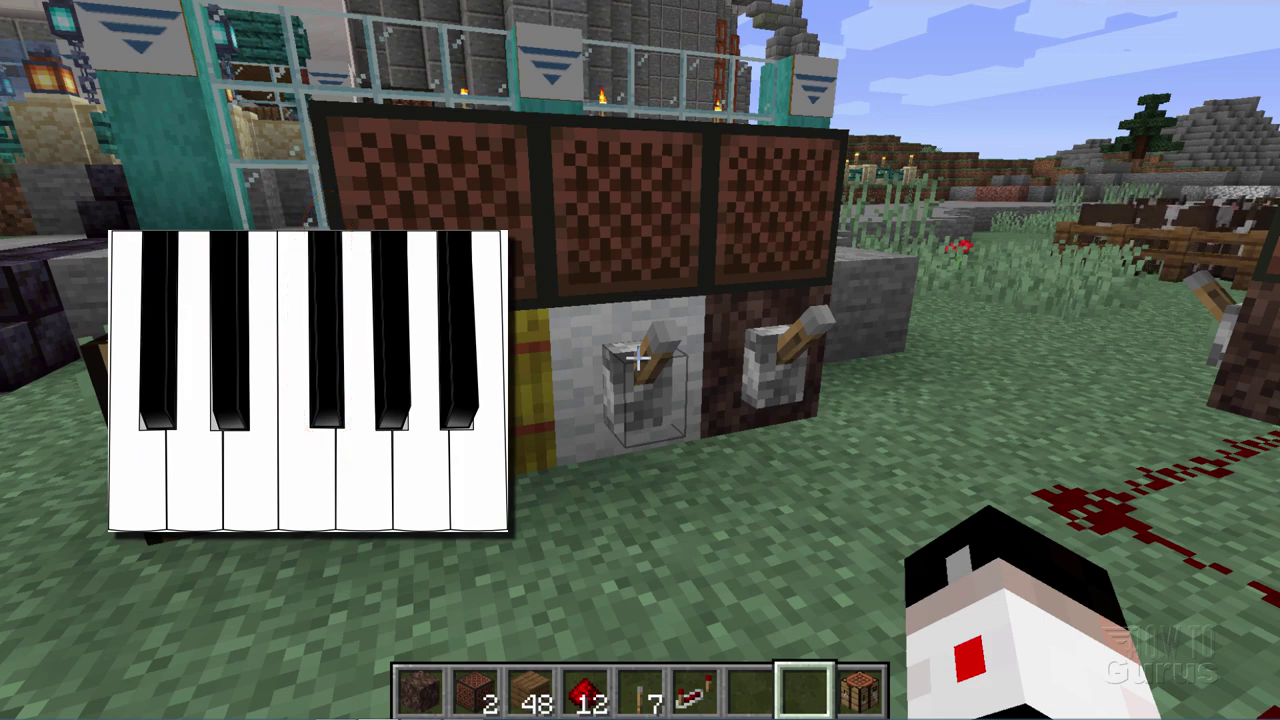
right_click(638, 357)
right_click(638, 357)
right_click(638, 357)
right_click(638, 357)
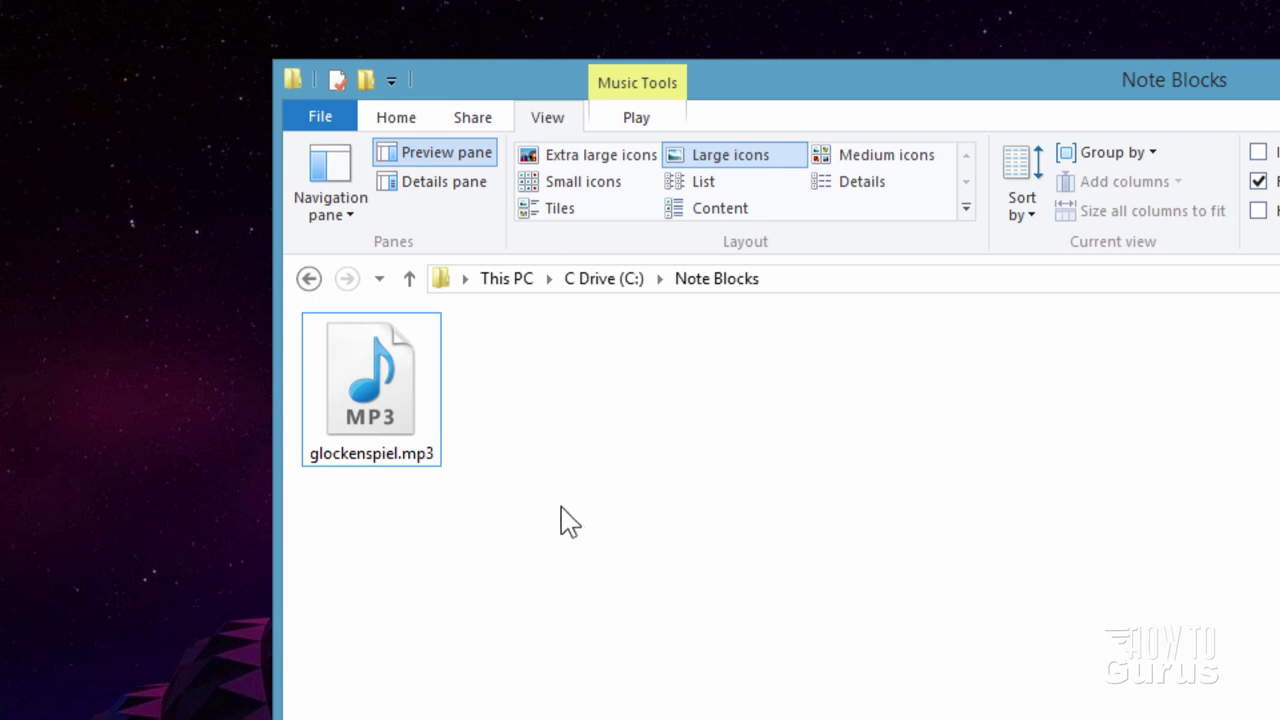
Step: Switch to File Explorer, check glockenspiel.mp3 in the Note Blocks folder, and bring up the Minecraft Note Block Instruments document
left_click(377, 414)
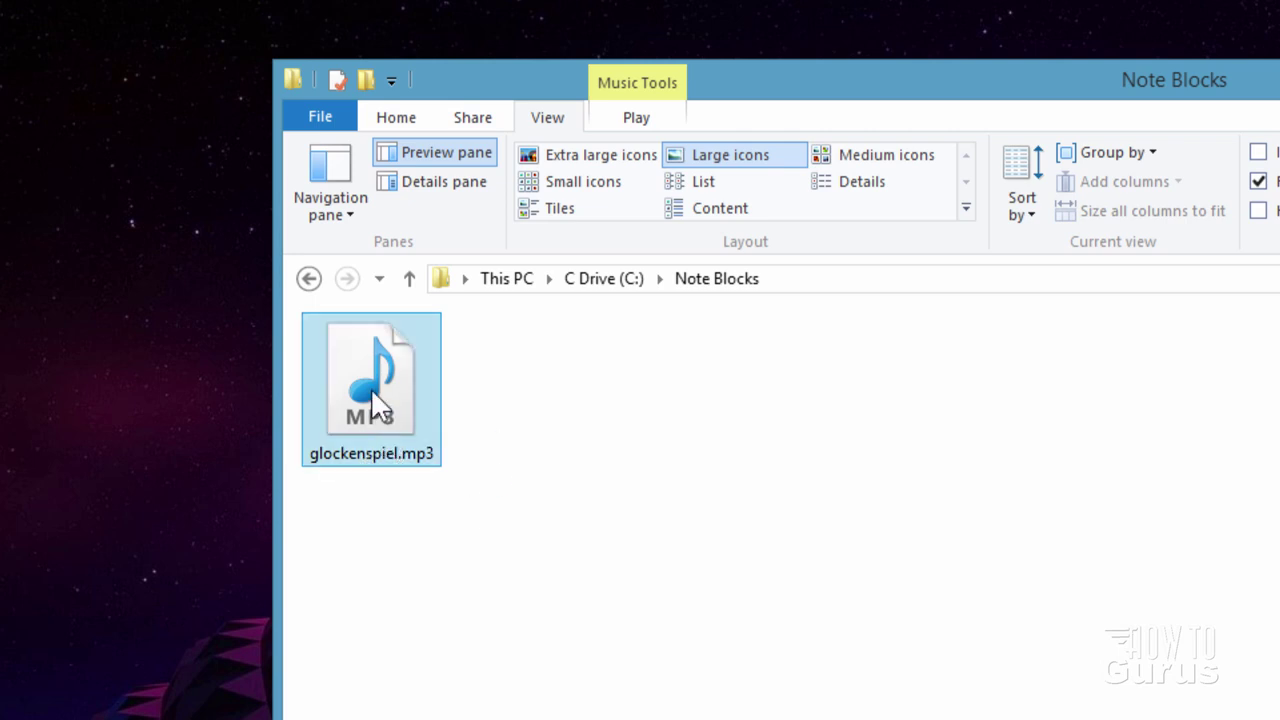
left_click(481, 398)
left_click(338, 462)
left_click(388, 492)
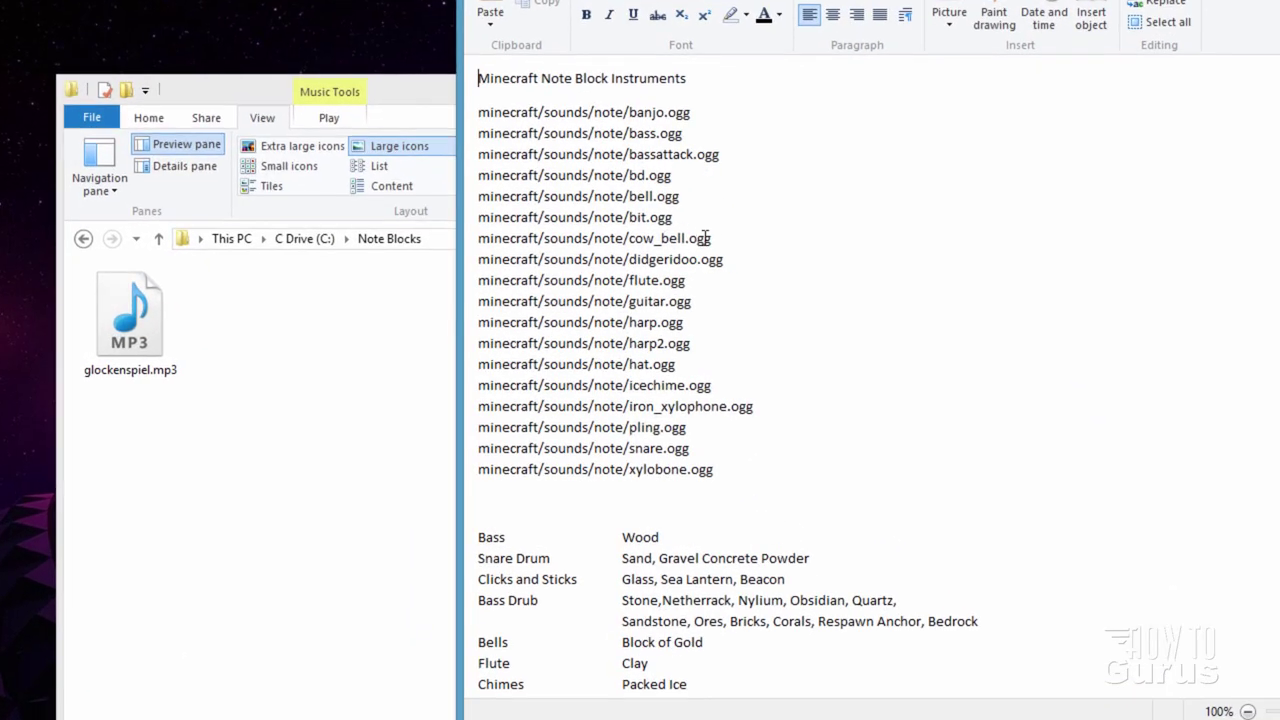
Step: Examine the minecraft/sounds/note/ path, the cow_bell.ogg file name and the instrument-to-block table in the instruments document
left_click_drag(712, 240, 640, 245)
left_click_drag(630, 241, 484, 240)
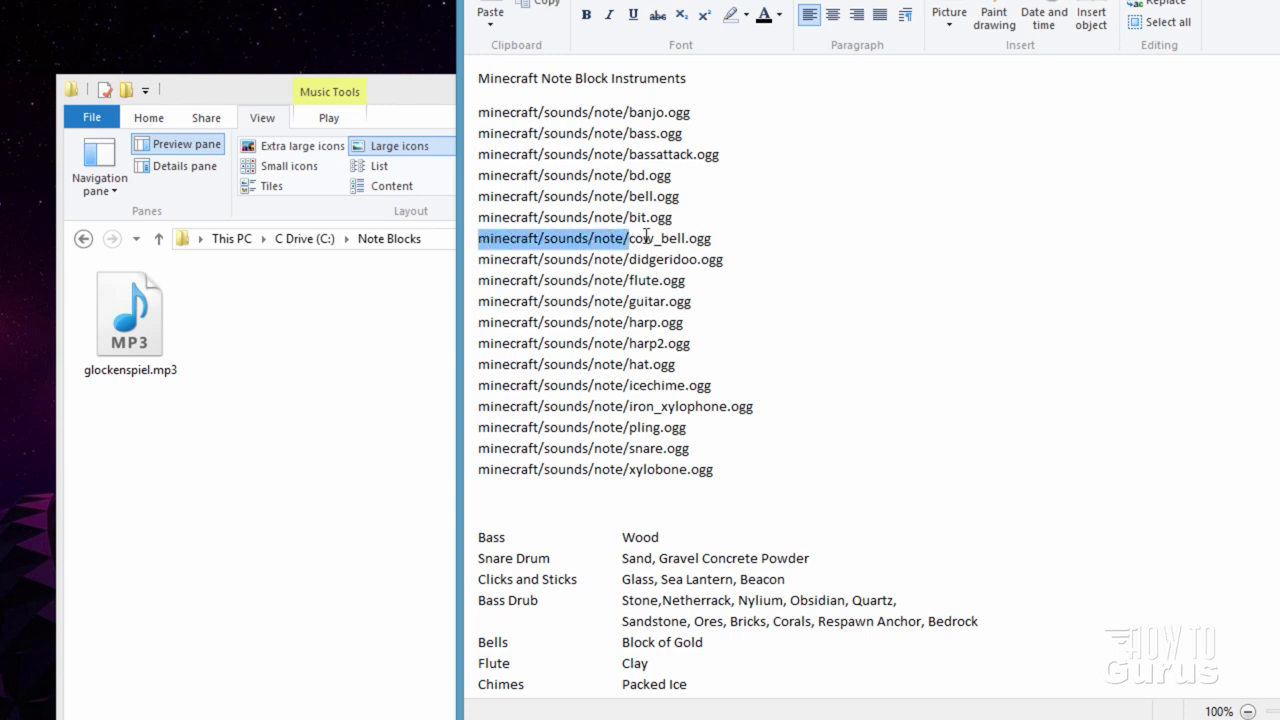
left_click(712, 240)
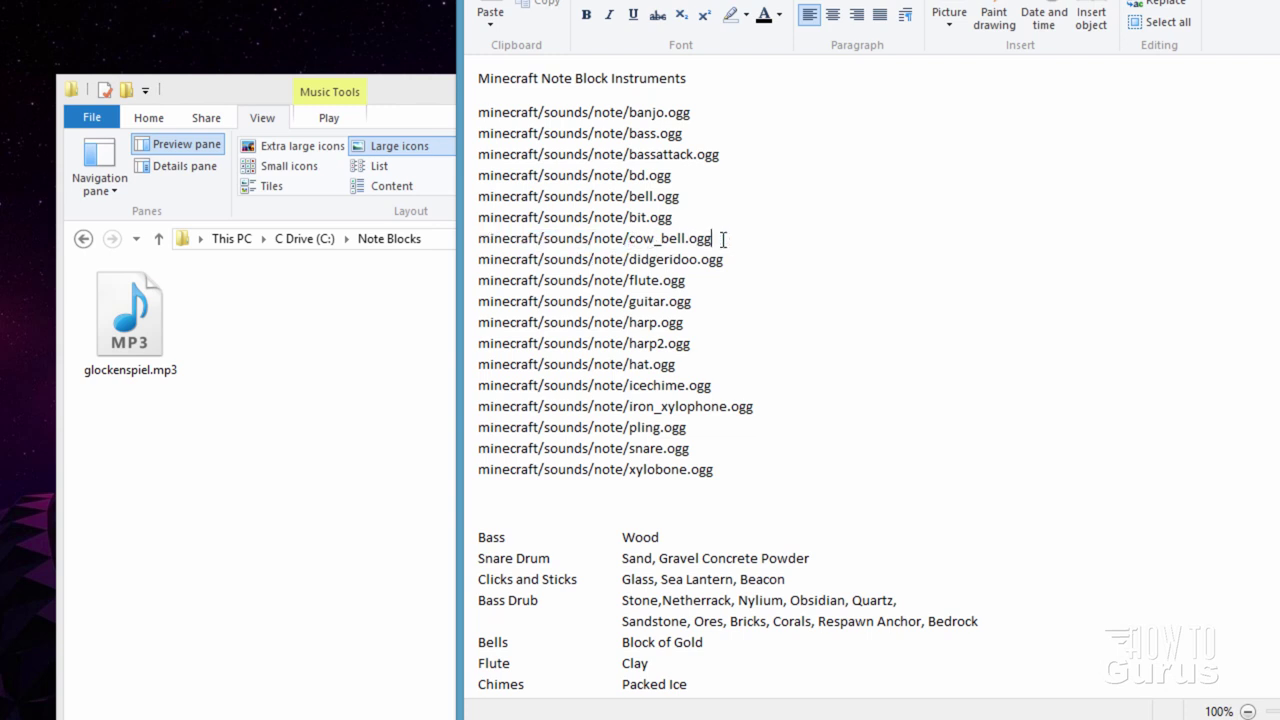
scroll(780, 356, "down", 4)
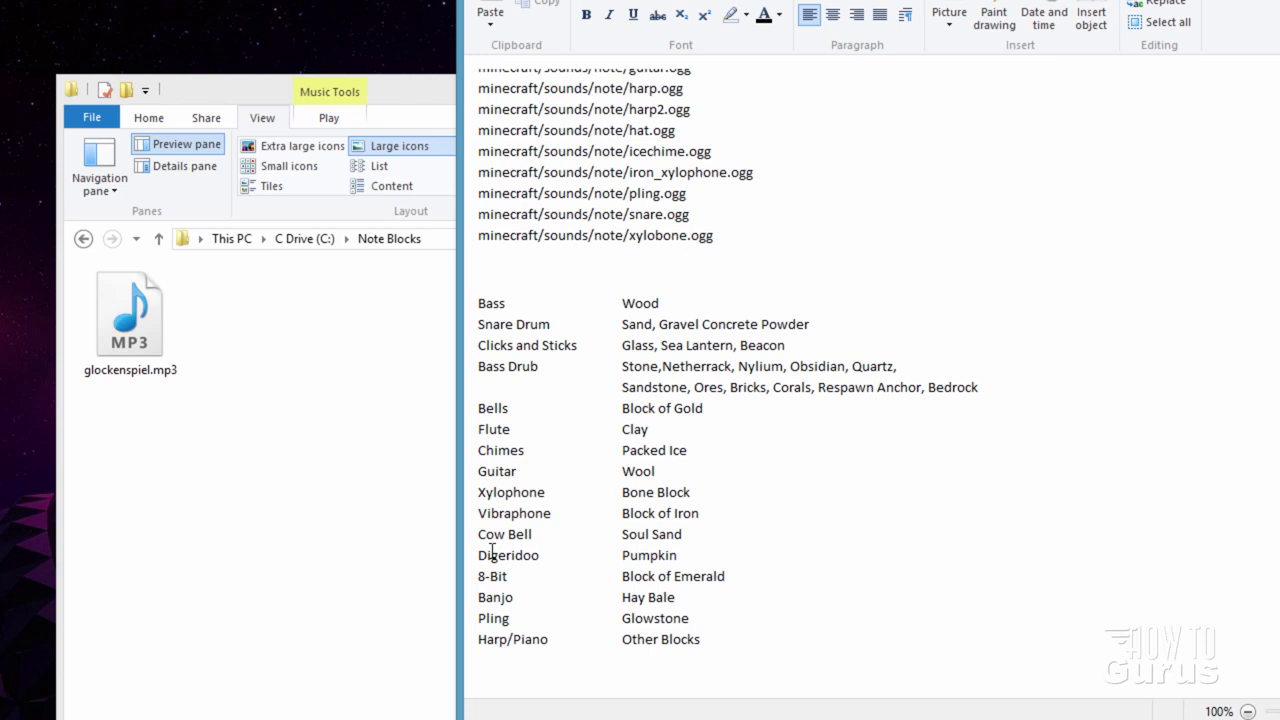
scroll(930, 346, "up", 1)
scroll(925, 346, "up", 4)
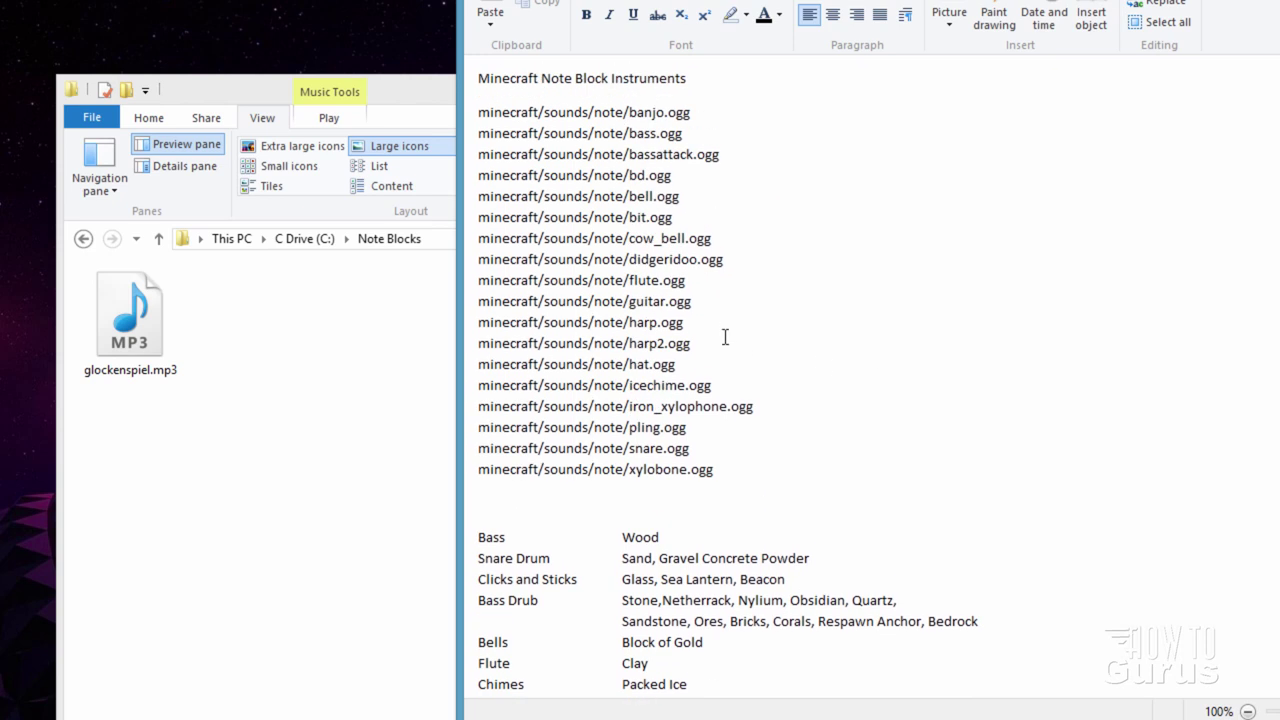
double_click(716, 240)
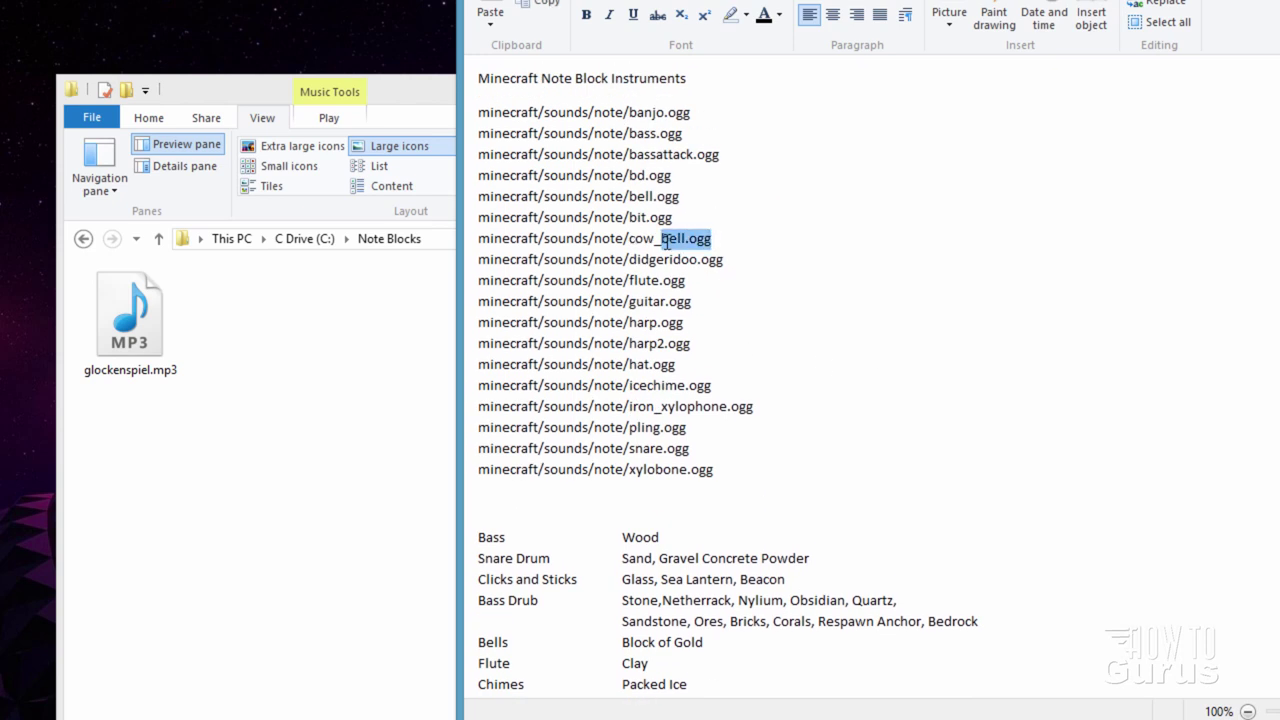
Step: Arrange the Note Blocks folder window beside the instruments list and rename glockenspiel.mp3 to cow_bell.mp3
left_click(146, 362)
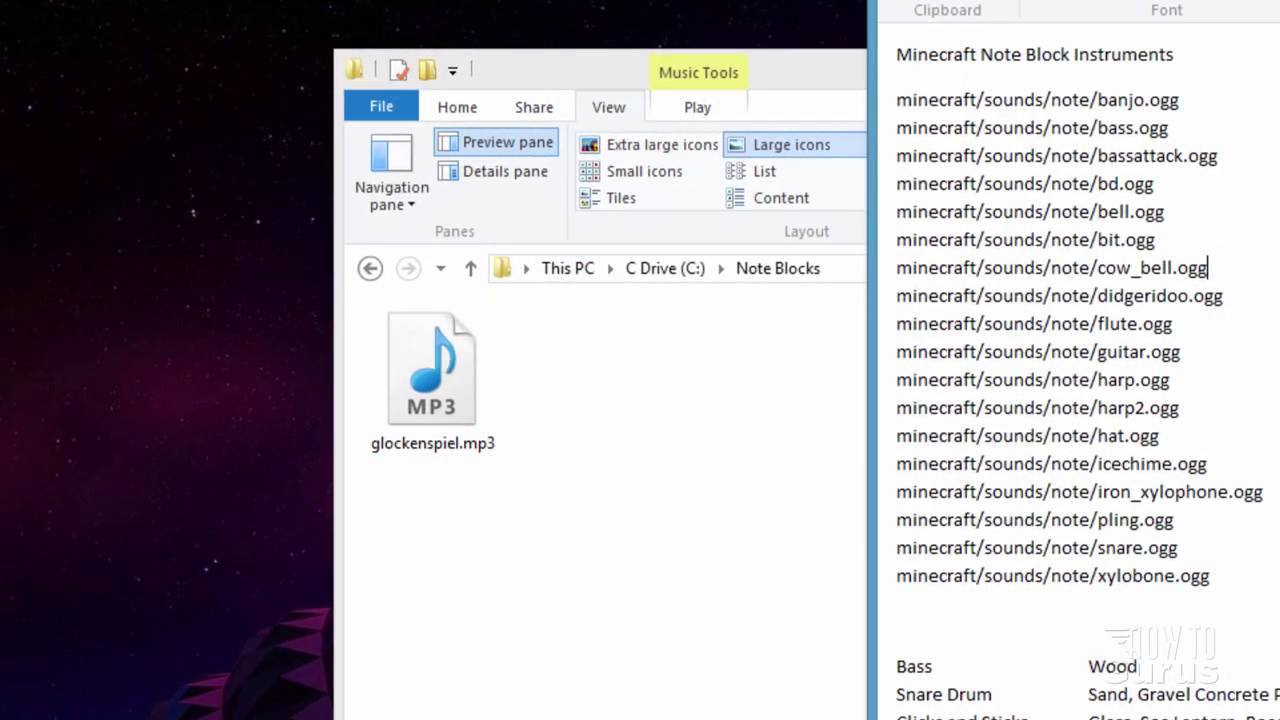
left_click_drag(1030, 0, 473, 0)
key("alt+Tab")
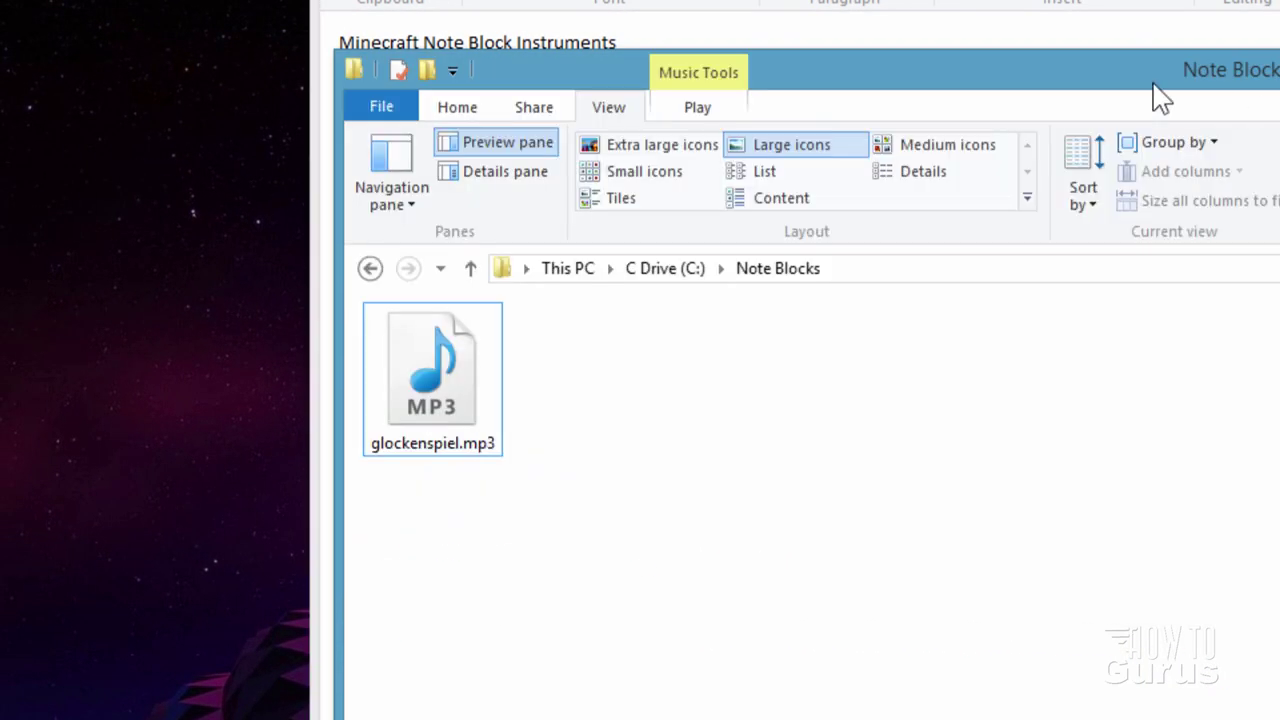
left_click_drag(1157, 94, 1279, 40)
left_click(916, 416)
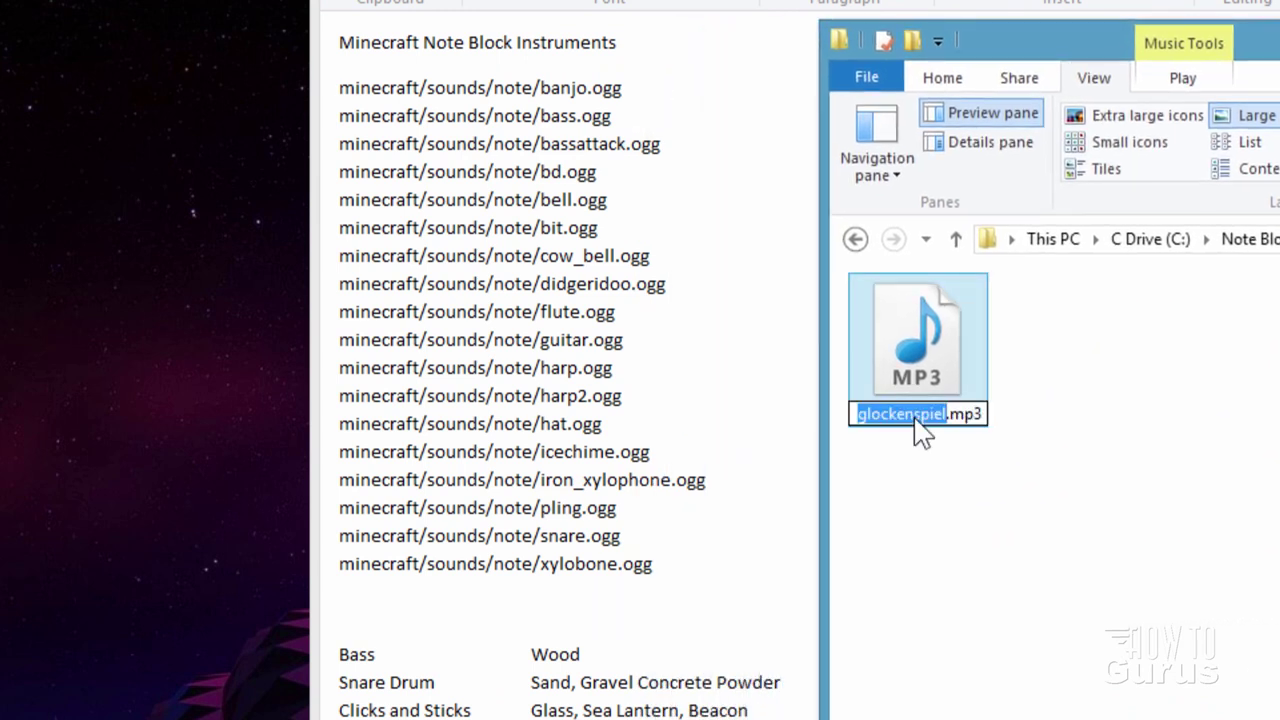
type("cow_bell")
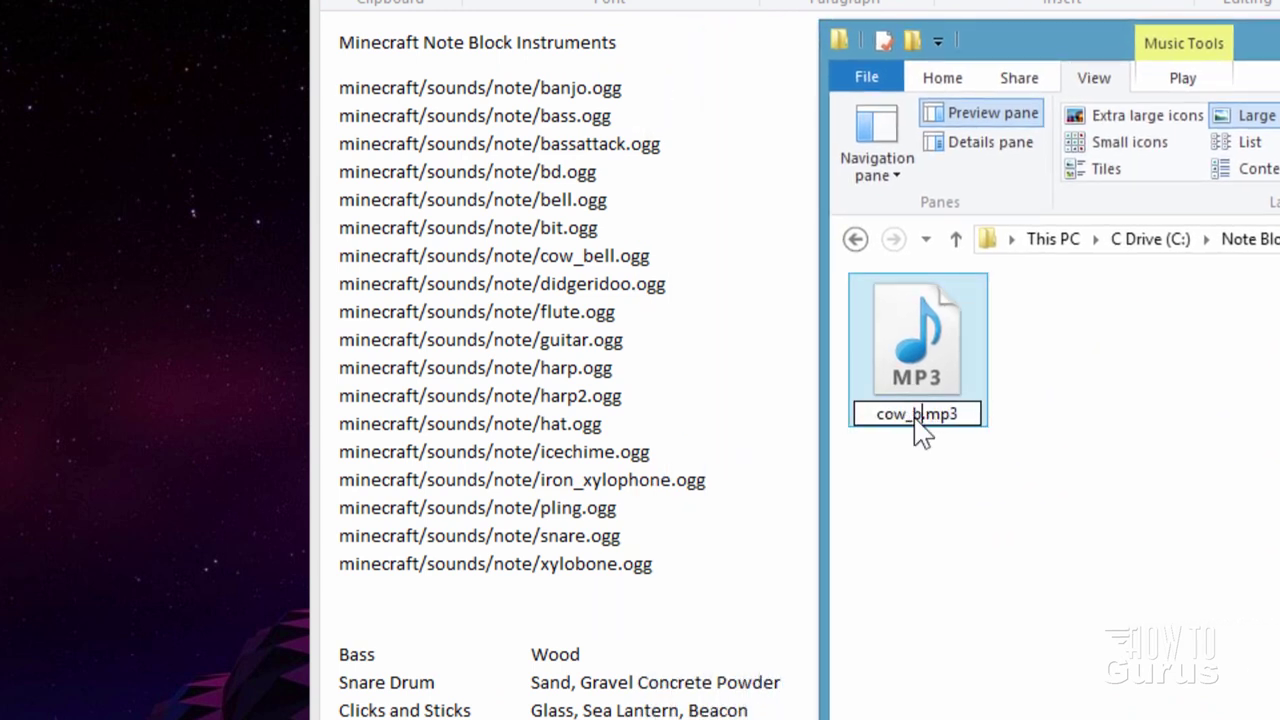
left_click_drag(1100, 425, 1014, 443)
left_click(912, 400)
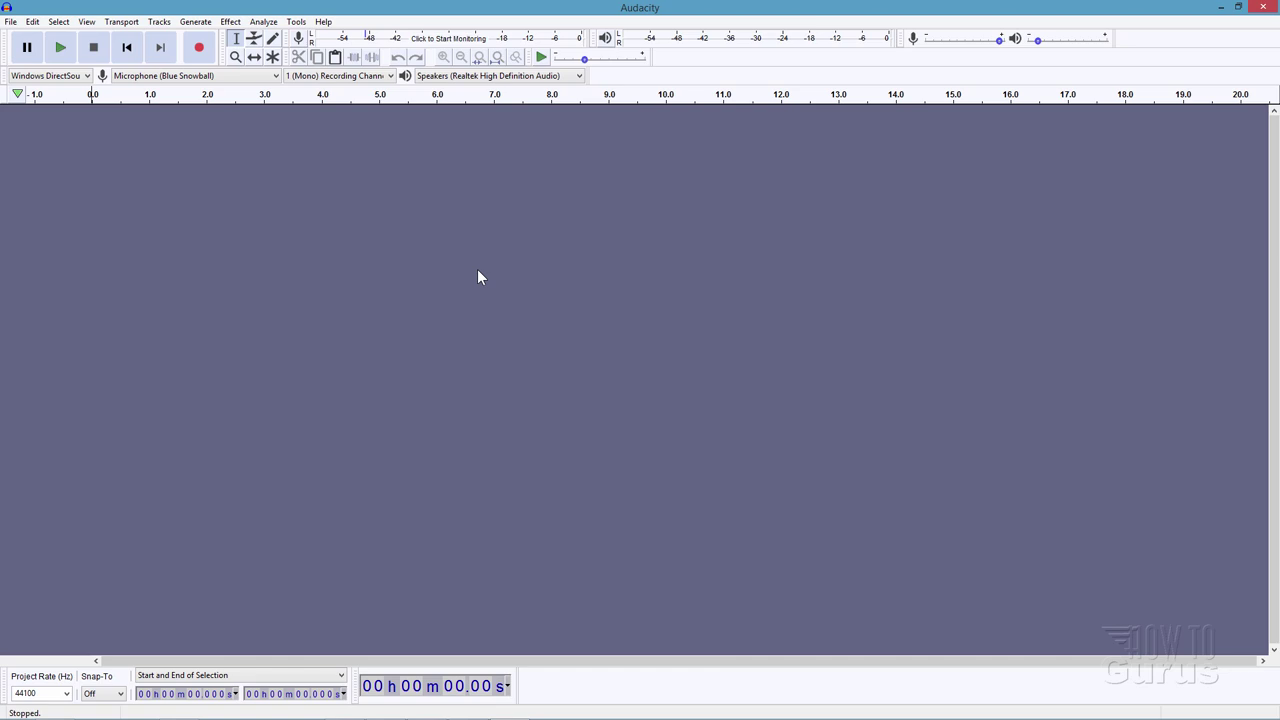
Step: Import cow_bell.mp3 from the Note Blocks folder into the empty Audacity project
key("alt+Tab")
left_click_drag(363, 300, 295, 290)
left_click(1016, 149)
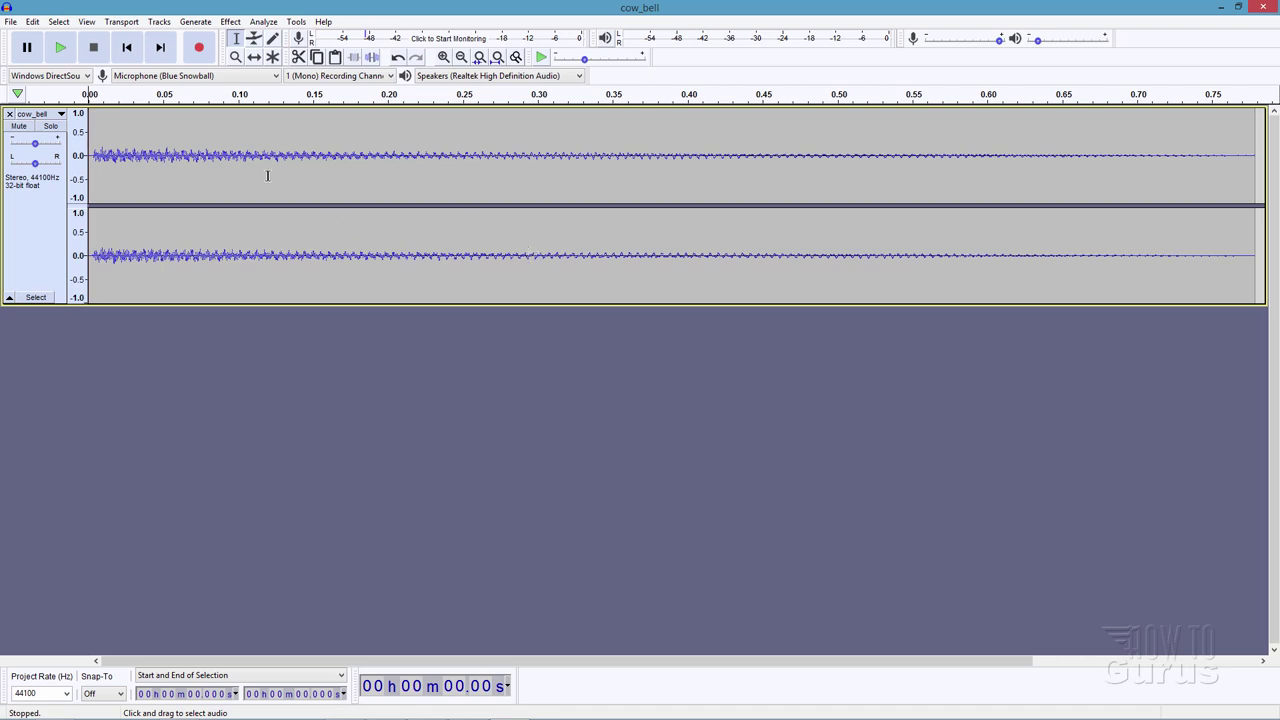
Step: Export the cow_bell audio as an OGG file into the Note Blocks folder and close Audacity
left_click(10, 21)
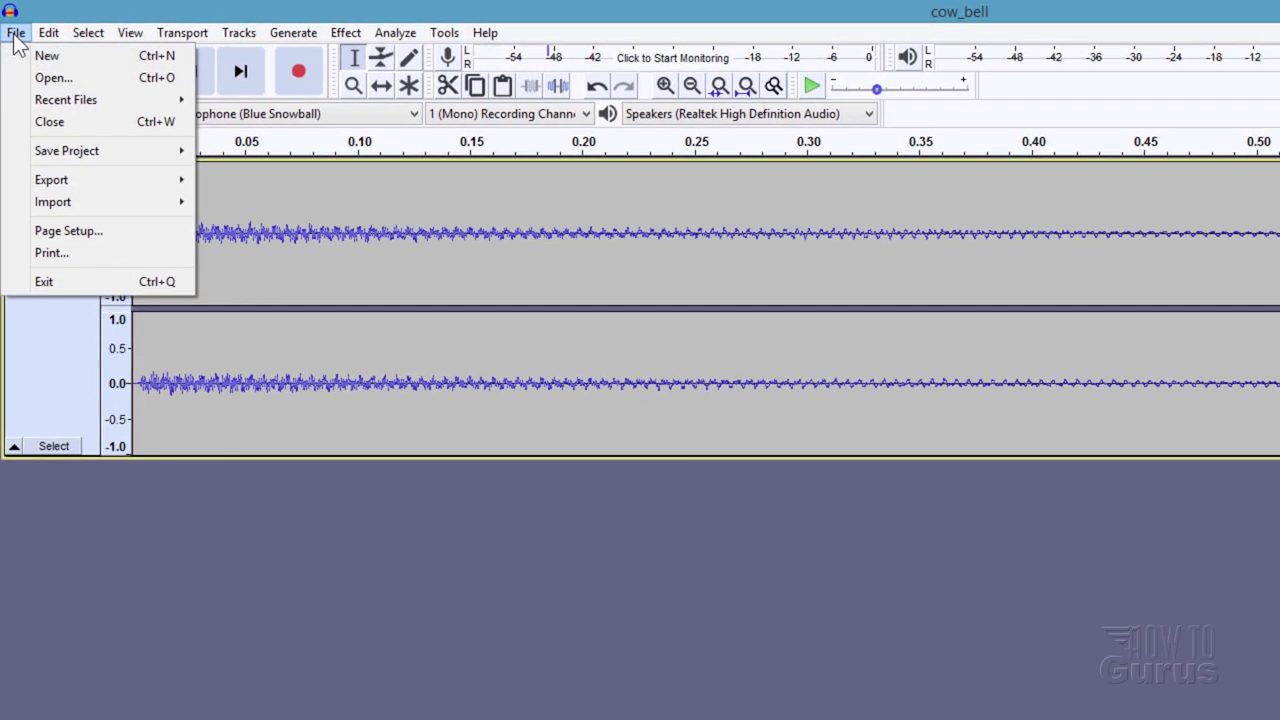
mouse_move(73, 176)
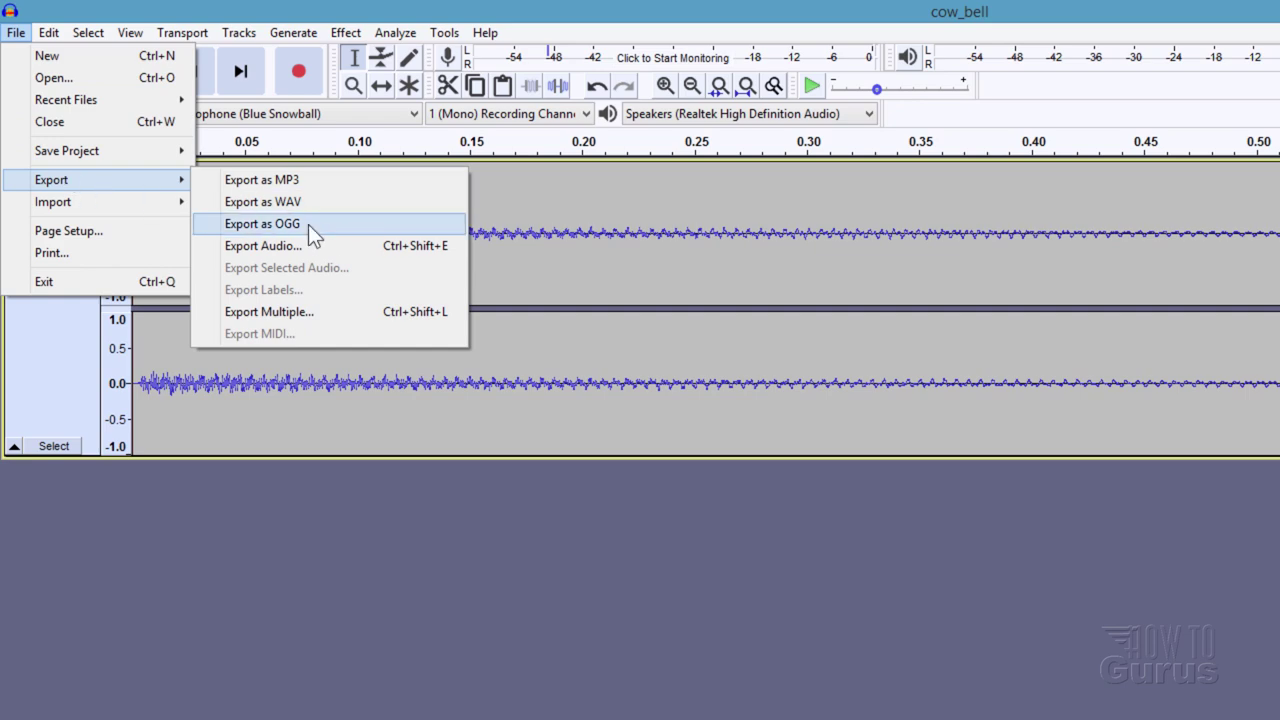
left_click(300, 223)
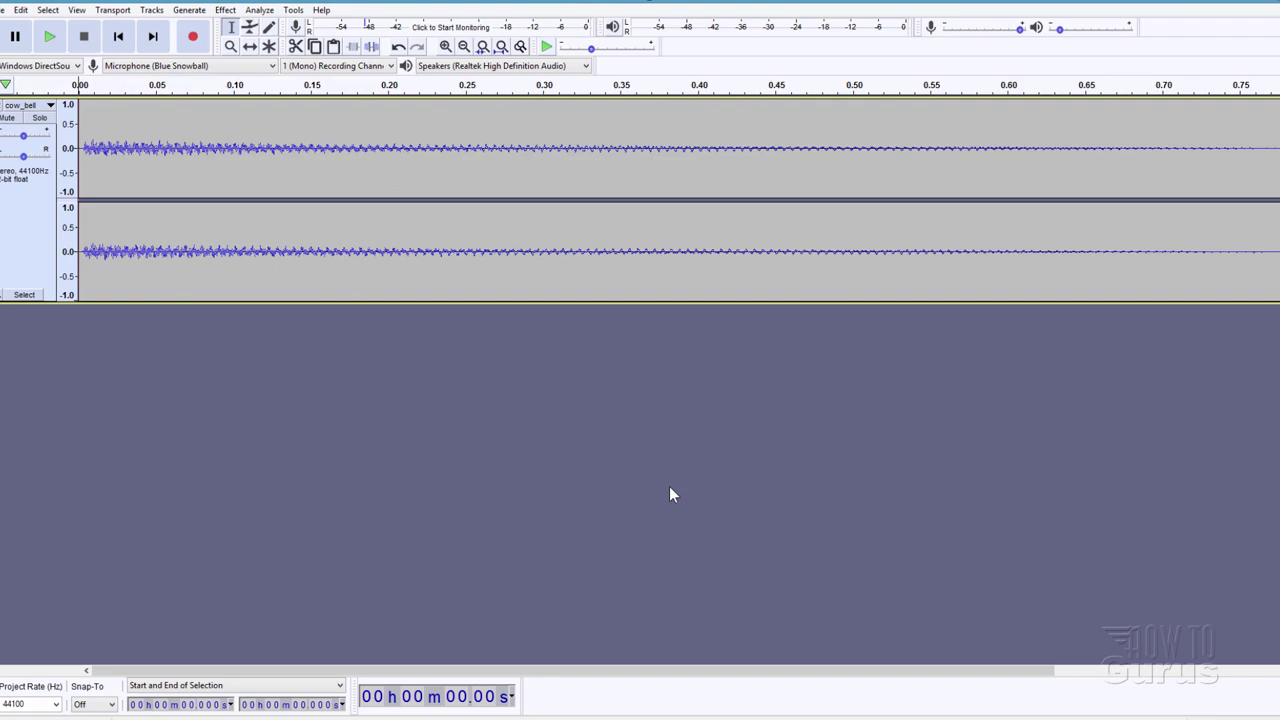
left_click(1263, 7)
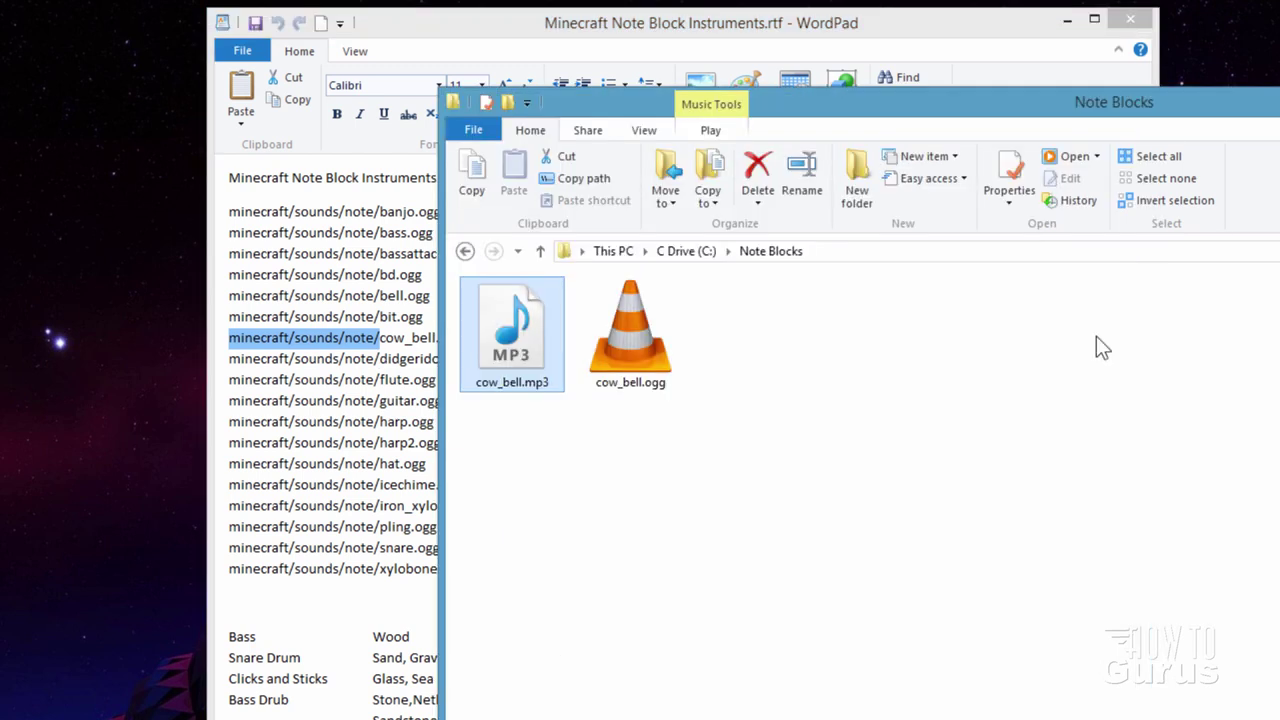
Step: Create an assets folder in Note Blocks and a minecraft folder inside it
left_click(856, 192)
type("assets")
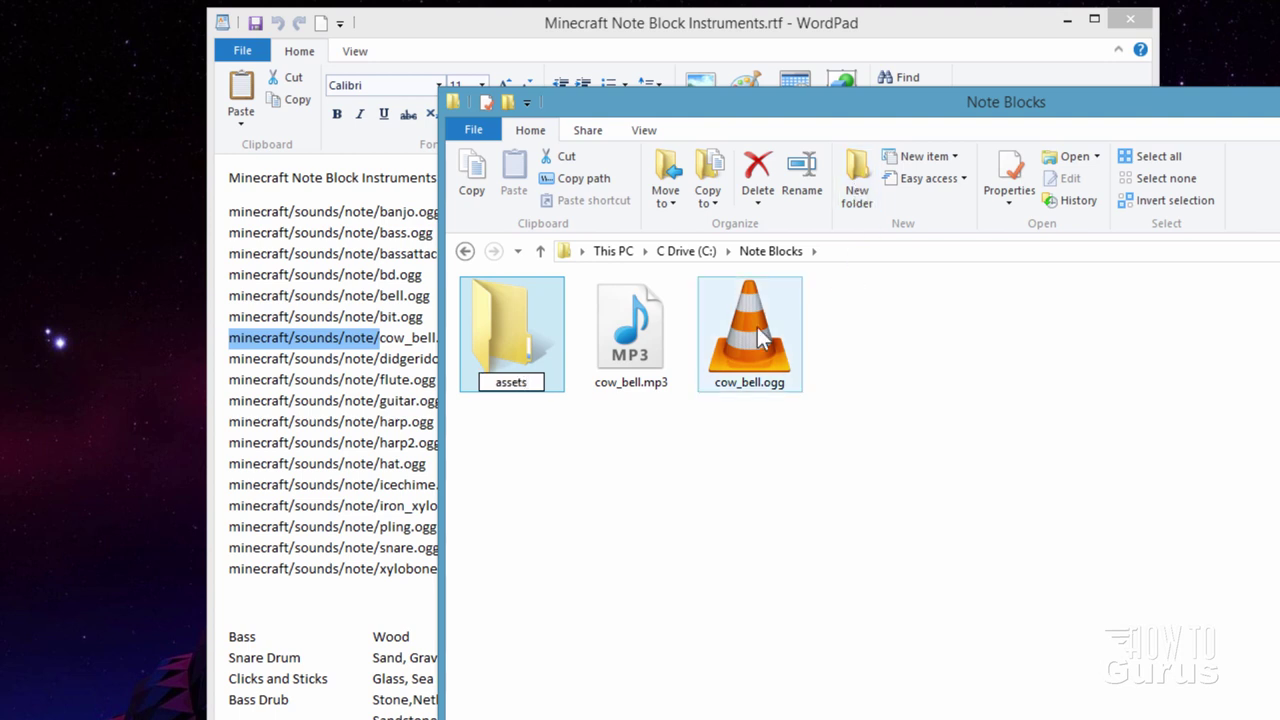
key("Return")
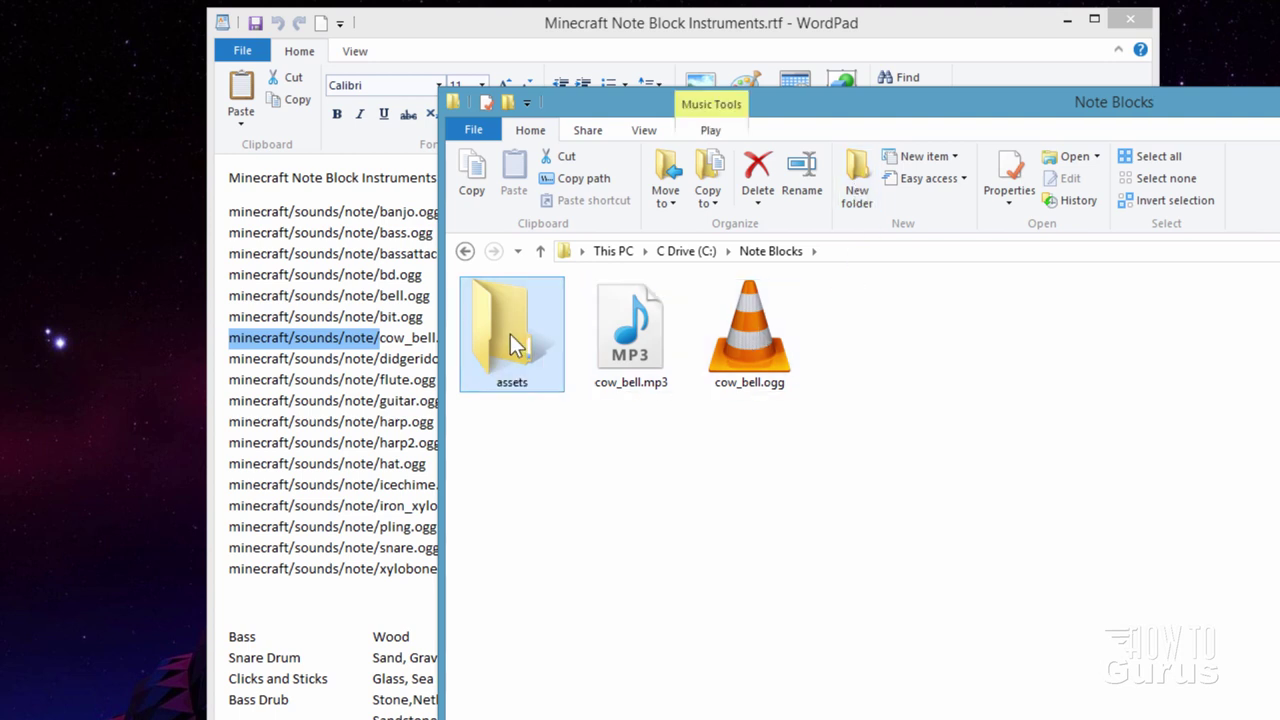
double_click(514, 343)
left_click(855, 195)
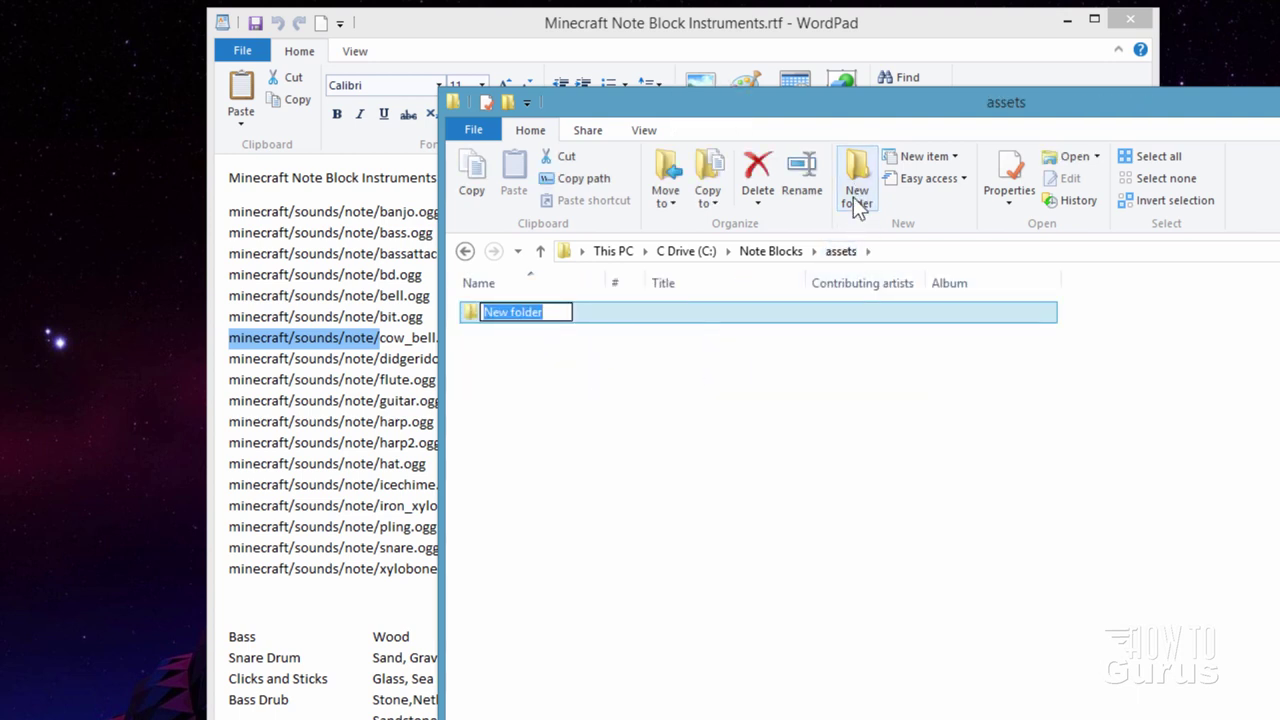
type("minecraft")
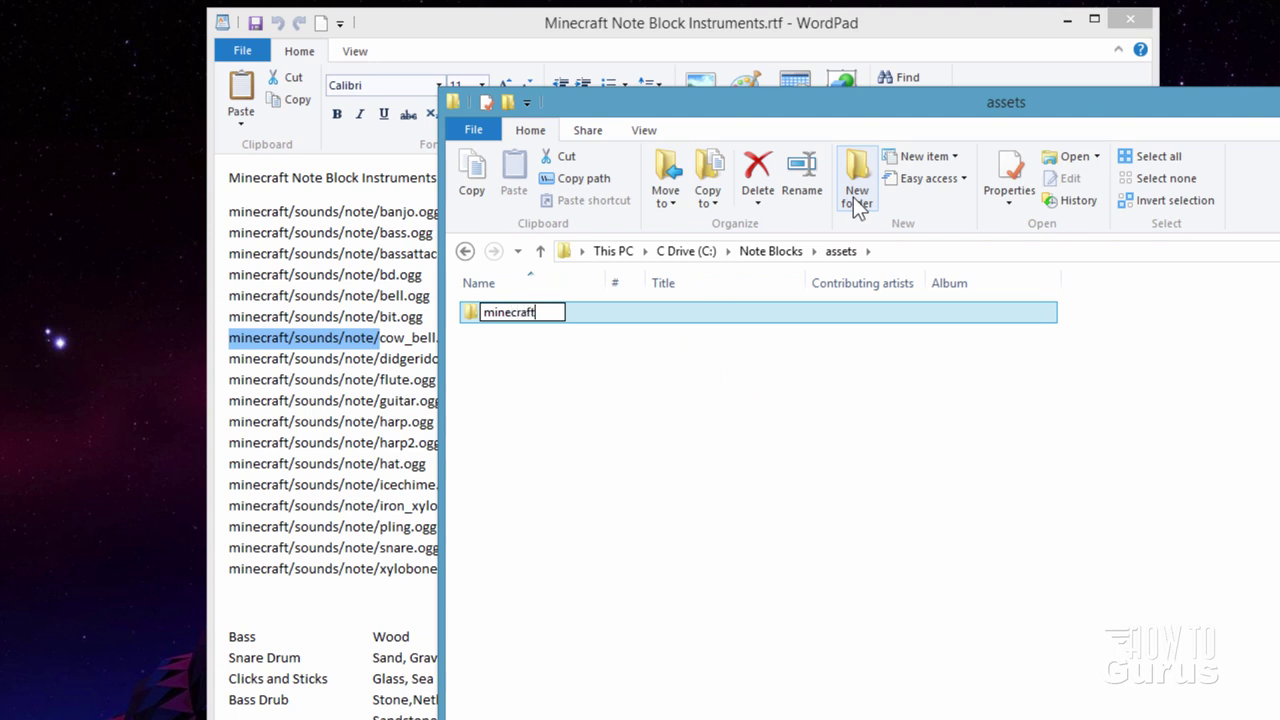
key("Return")
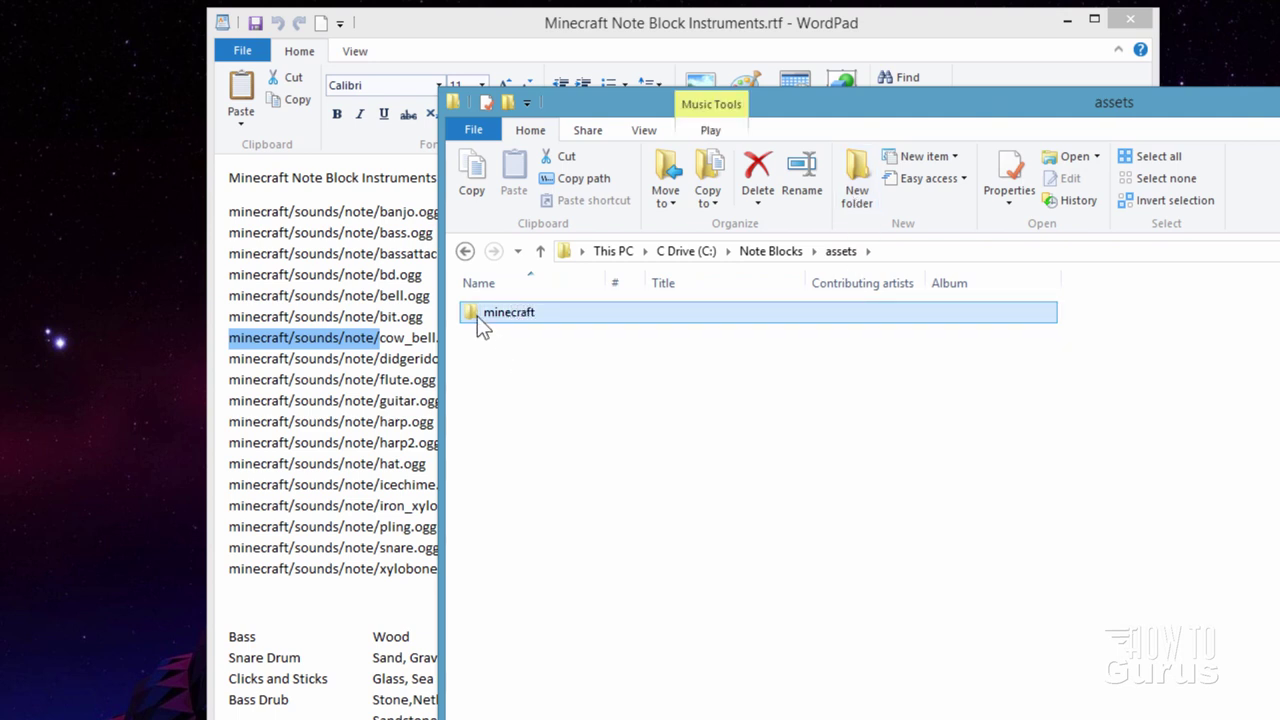
Step: Create a sounds folder inside minecraft and a note folder inside sounds
double_click(477, 316)
left_click(858, 188)
type("sound")
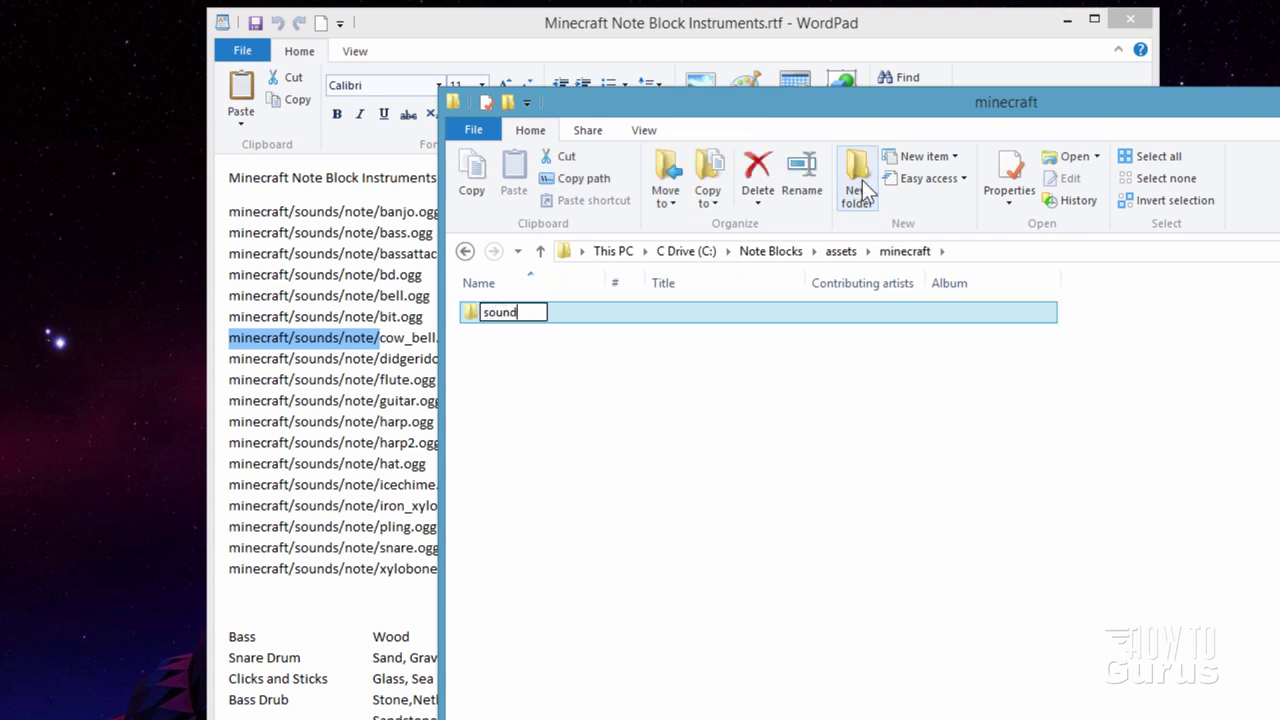
type("s")
left_click(557, 346)
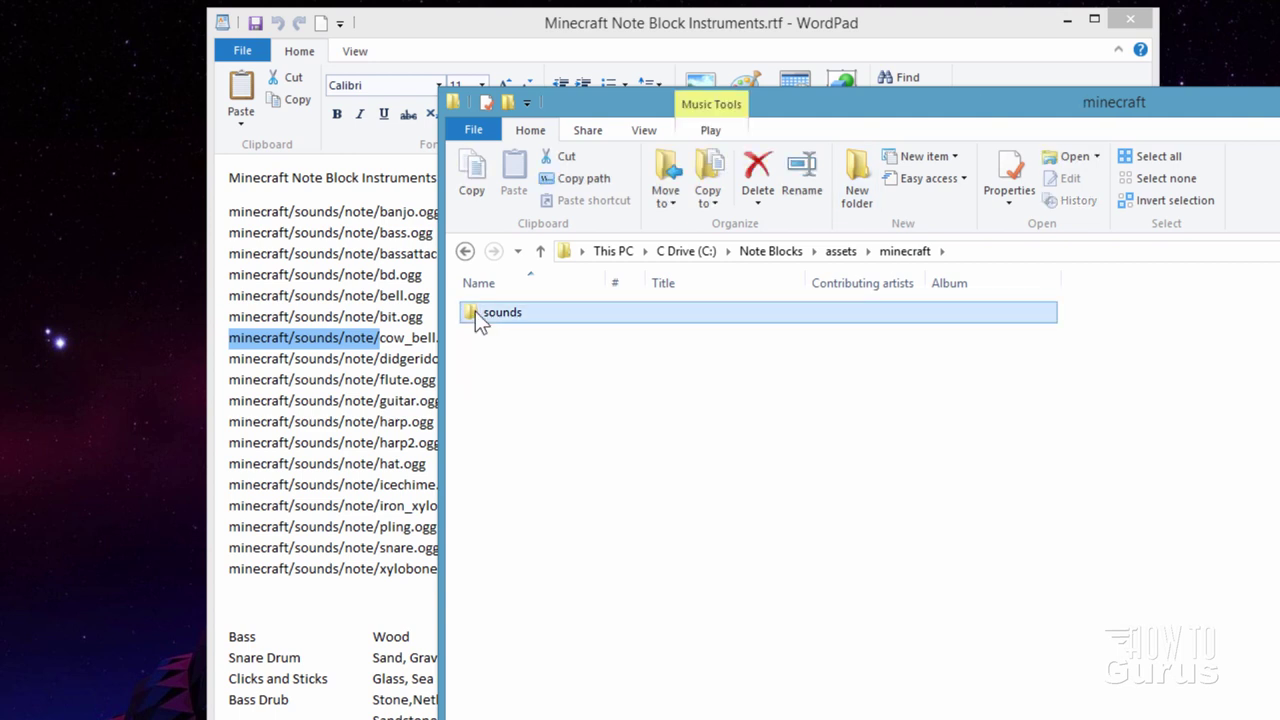
double_click(475, 311)
left_click(857, 192)
type("note")
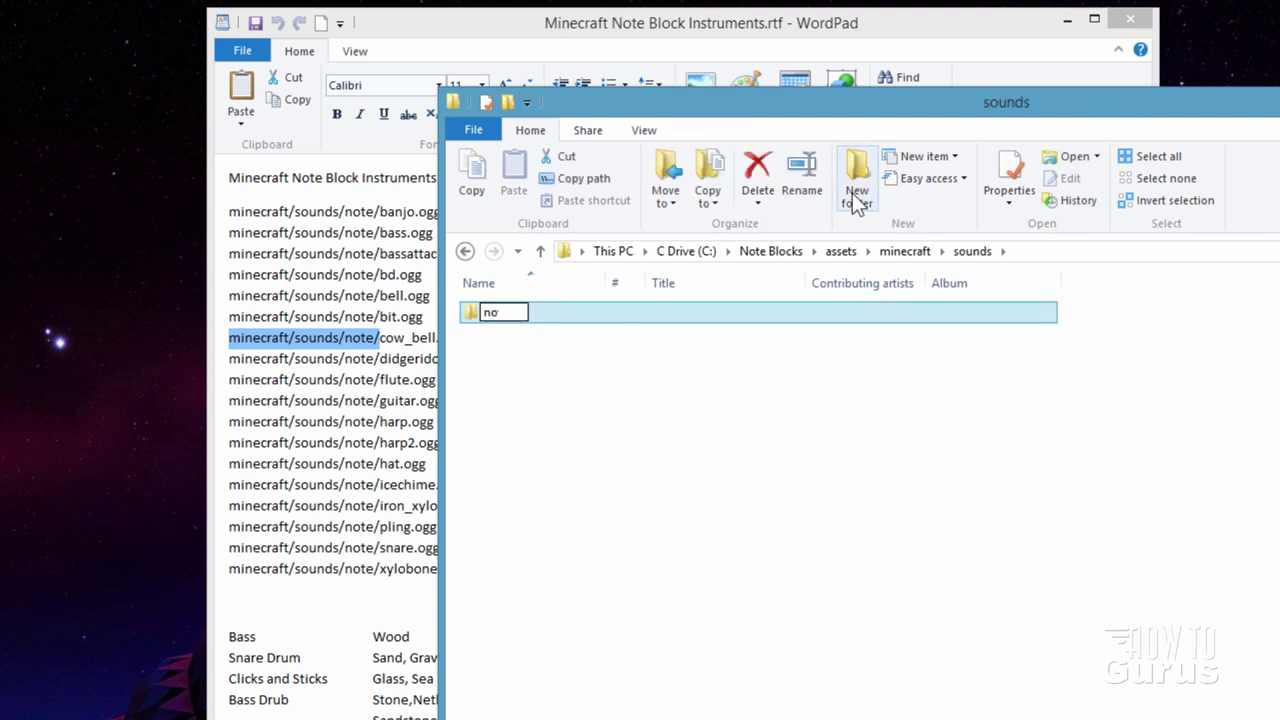
left_click(465, 310)
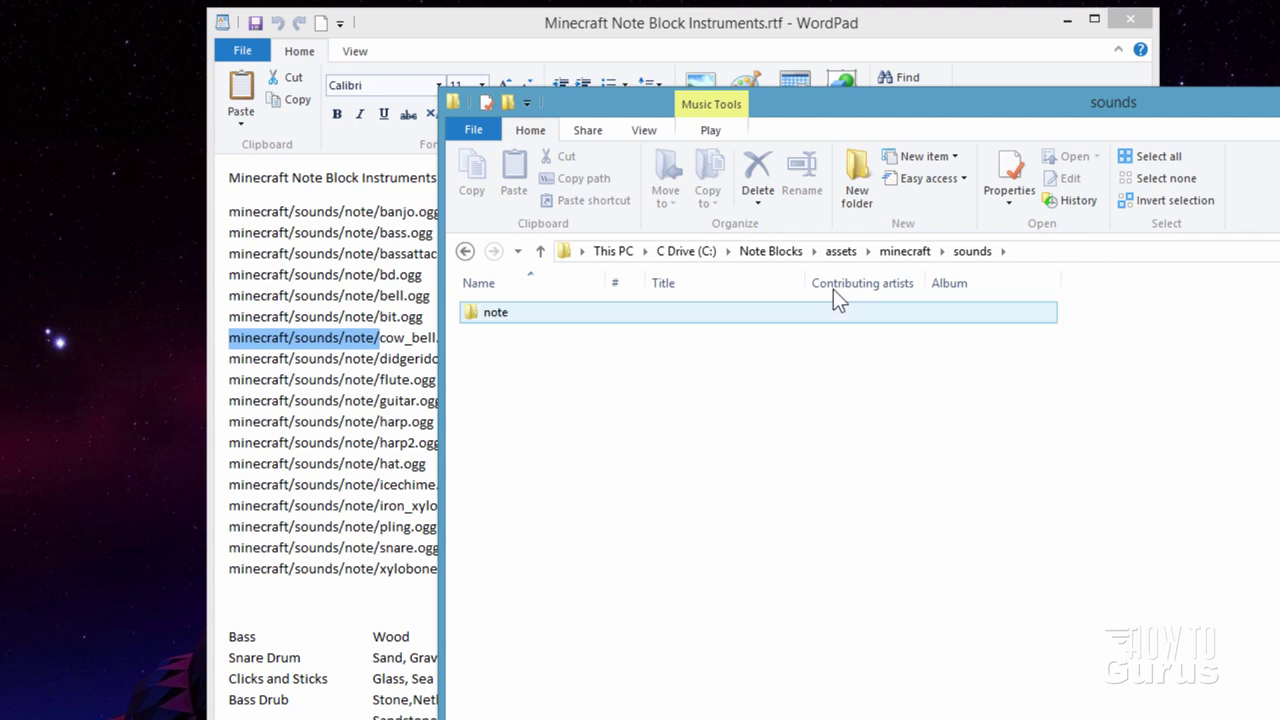
Step: Move cow_bell.ogg from Note Blocks into assets/minecraft/sounds/note and open that note folder
left_click(770, 251)
left_click(750, 368)
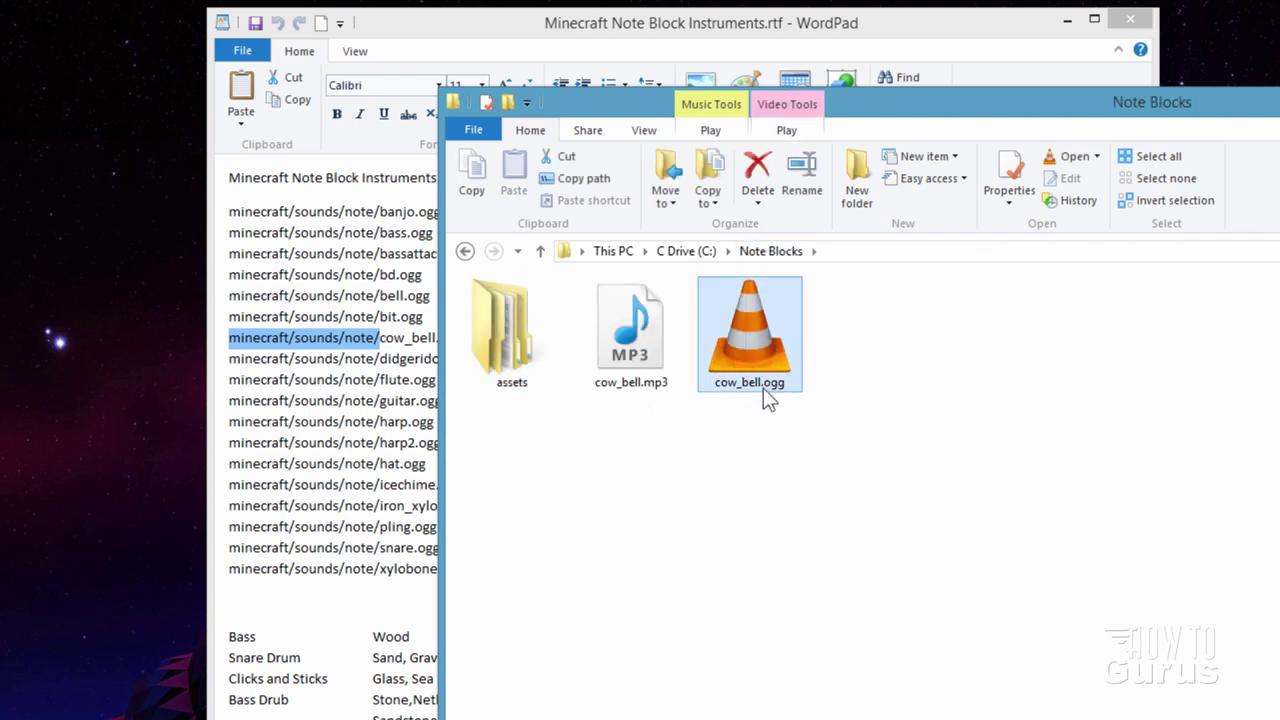
left_click_drag(748, 365, 495, 313)
double_click(493, 320)
left_click(527, 342)
double_click(470, 312)
left_click(480, 334)
double_click(470, 312)
left_click(477, 336)
double_click(495, 313)
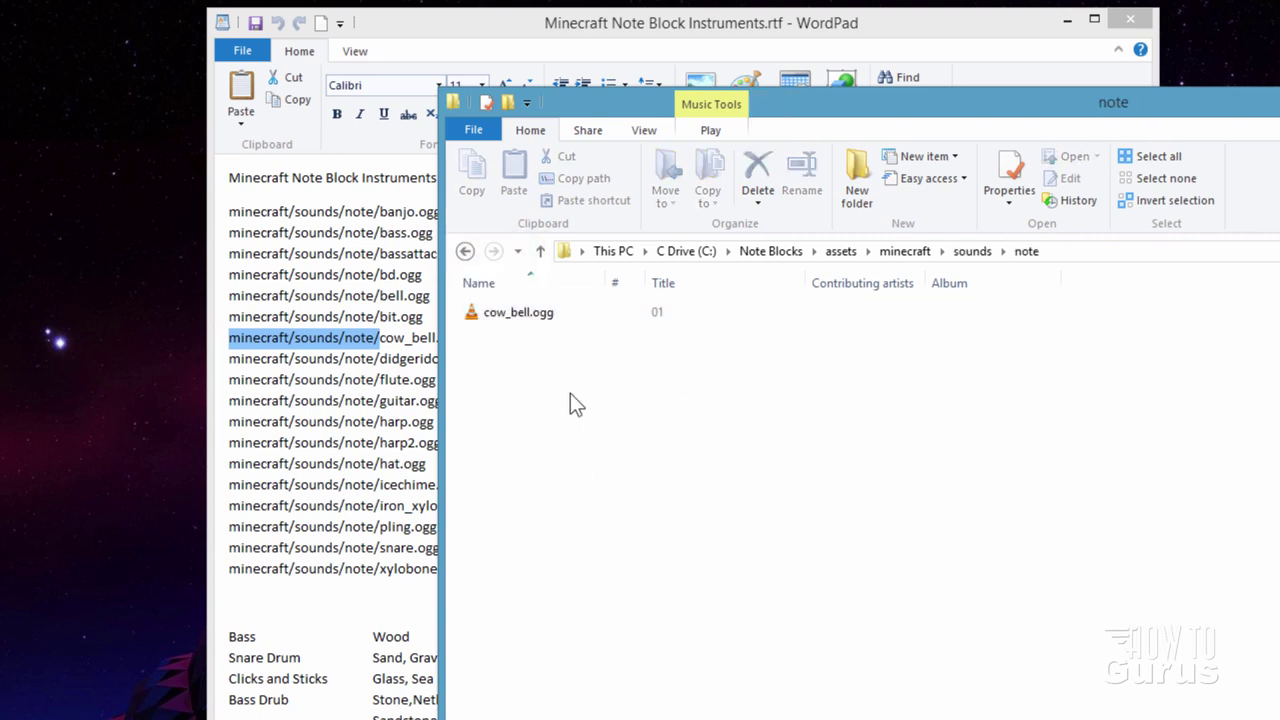
Step: Display the note folder's contents as large icons and return to the Note Blocks folder
left_click(643, 130)
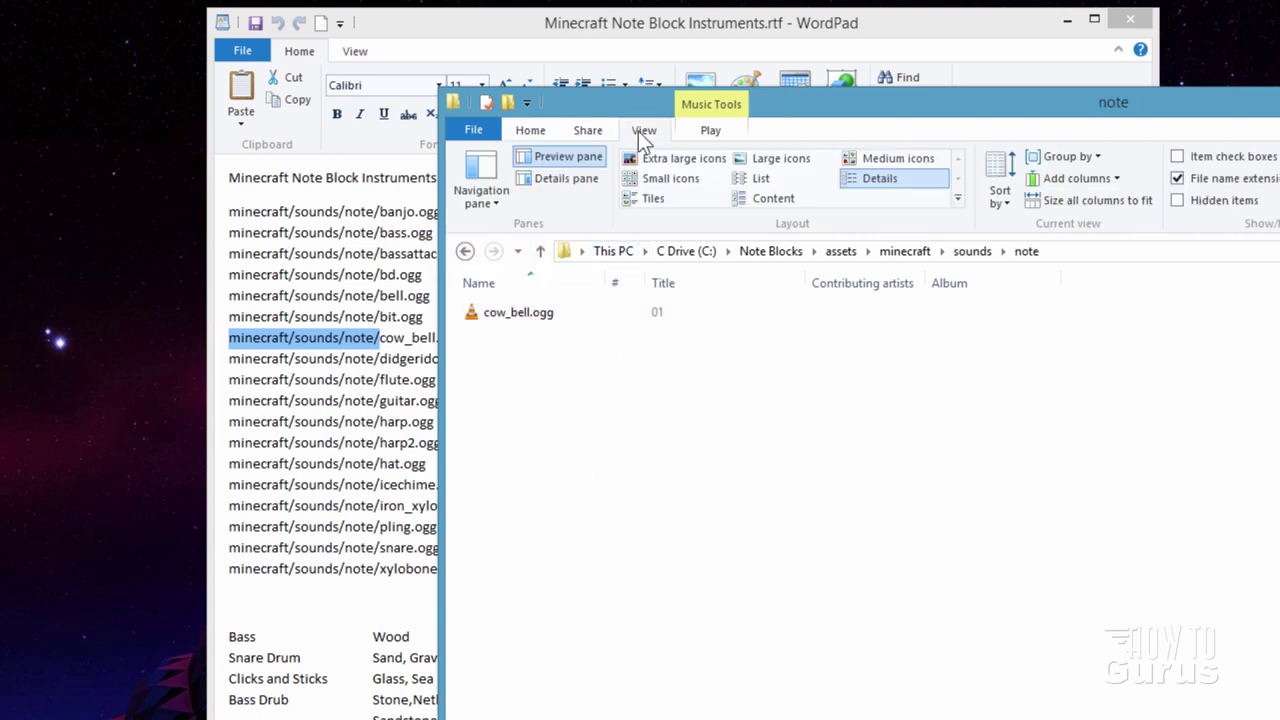
left_click(770, 158)
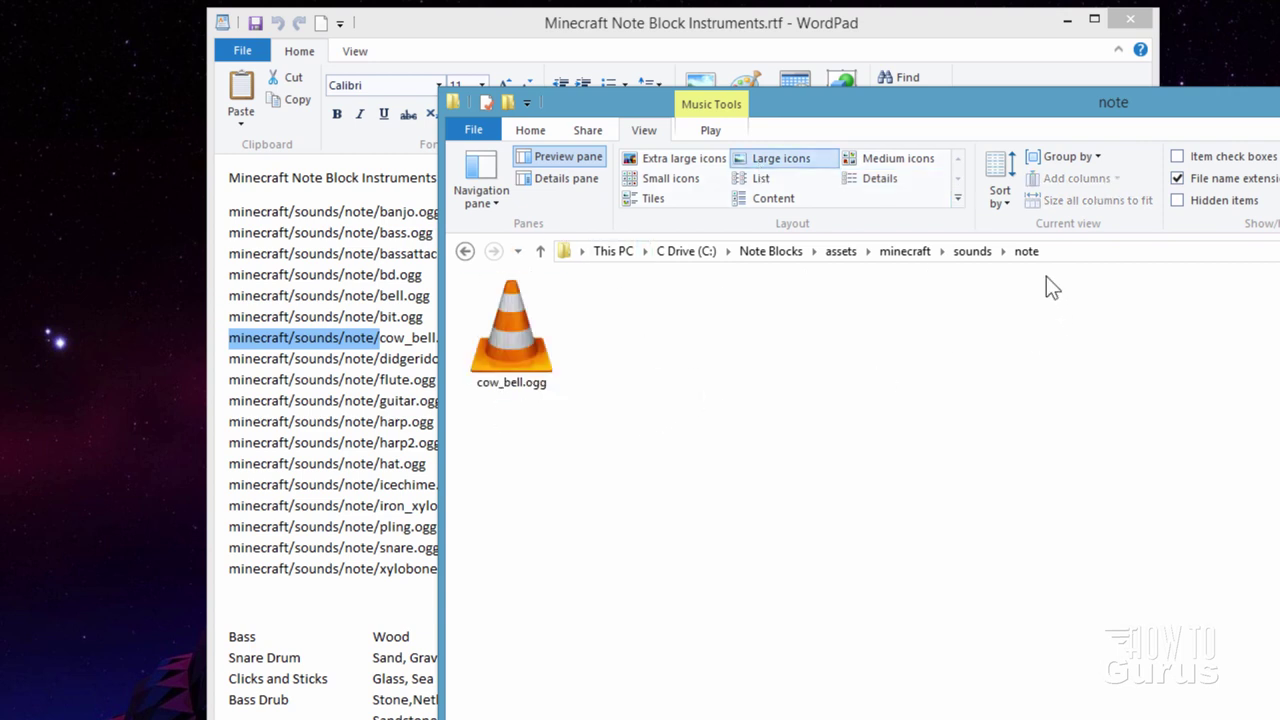
left_click(797, 252)
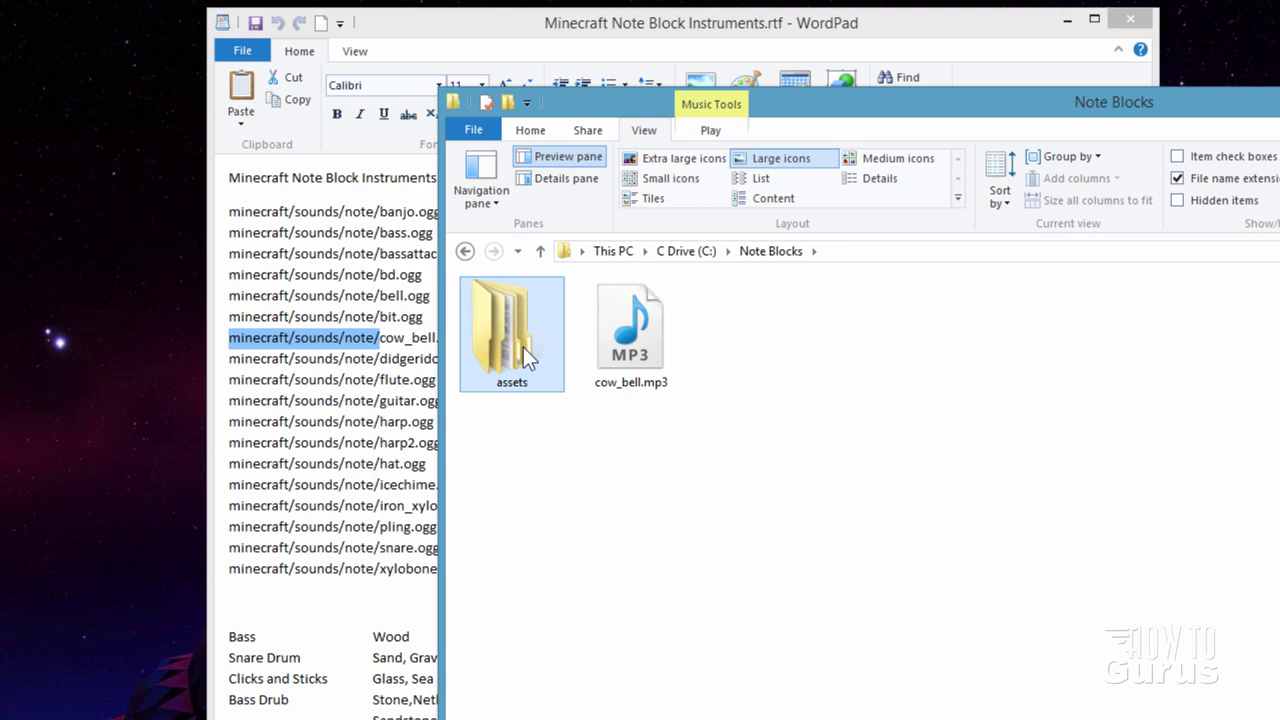
Step: Switch to Minecraft Launcher and open the game folder of the Latest release 1.16.5 installation
left_click(1132, 17)
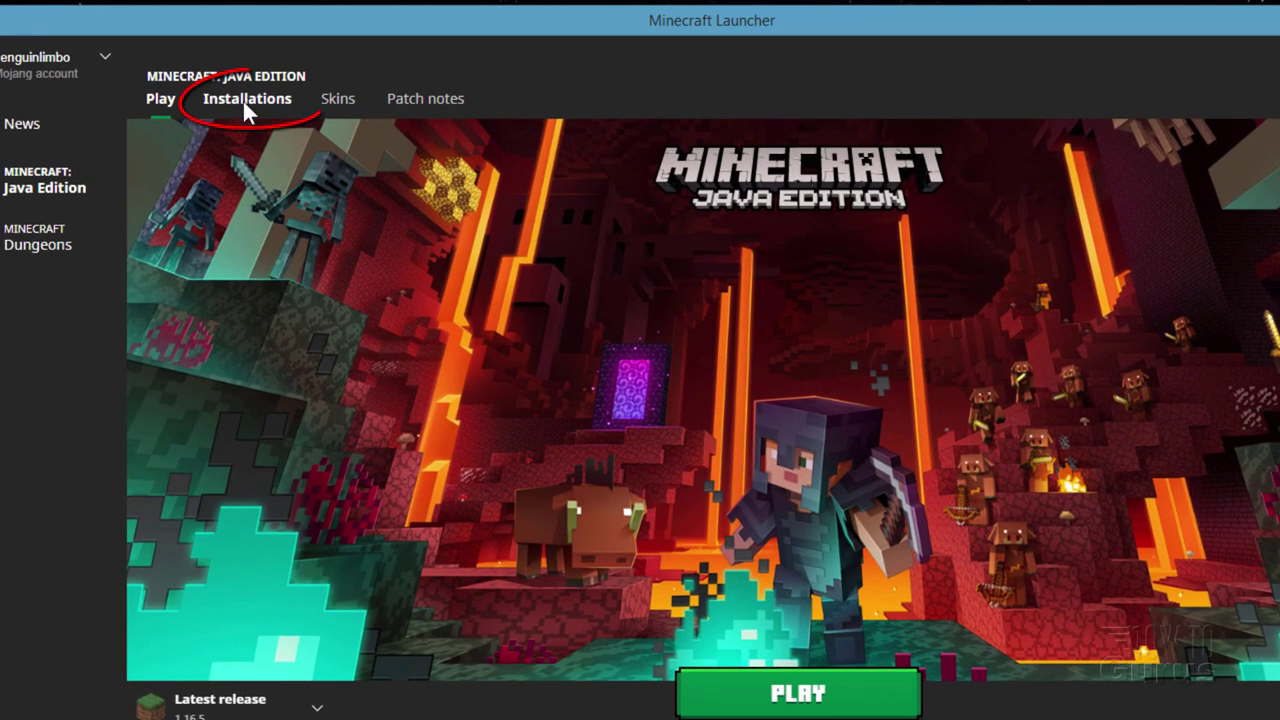
left_click(243, 101)
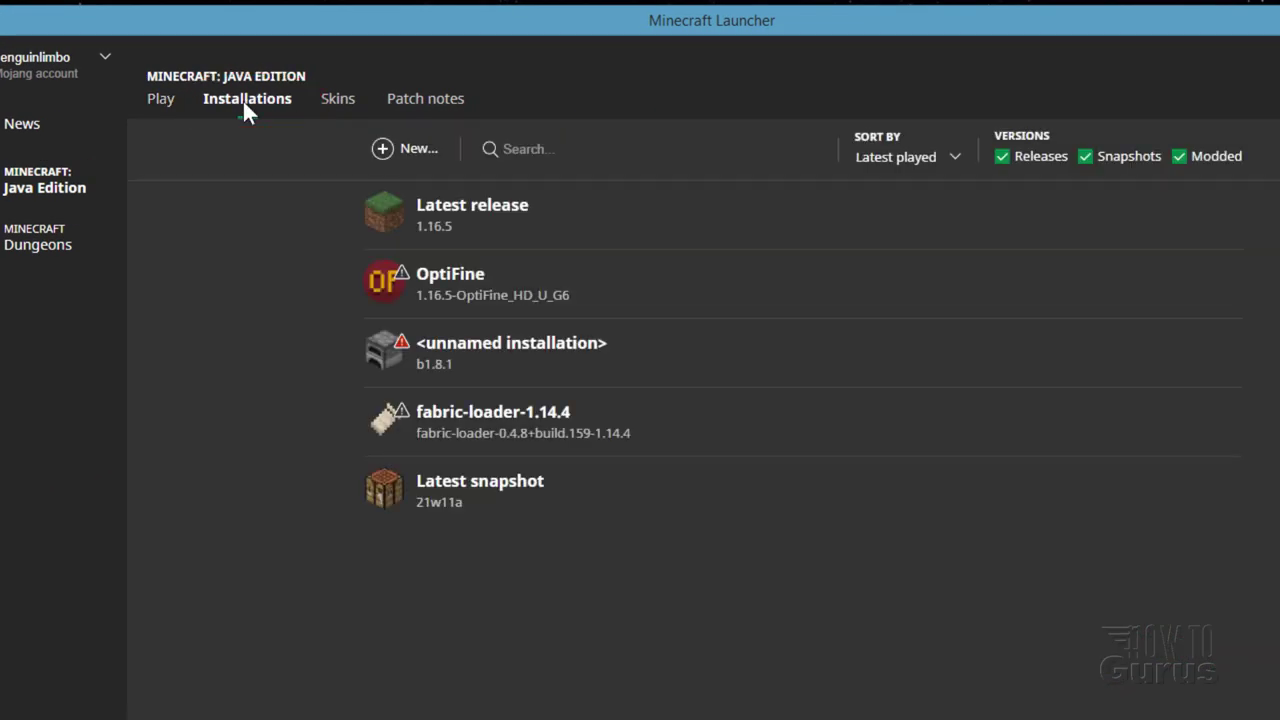
mouse_move(1115, 238)
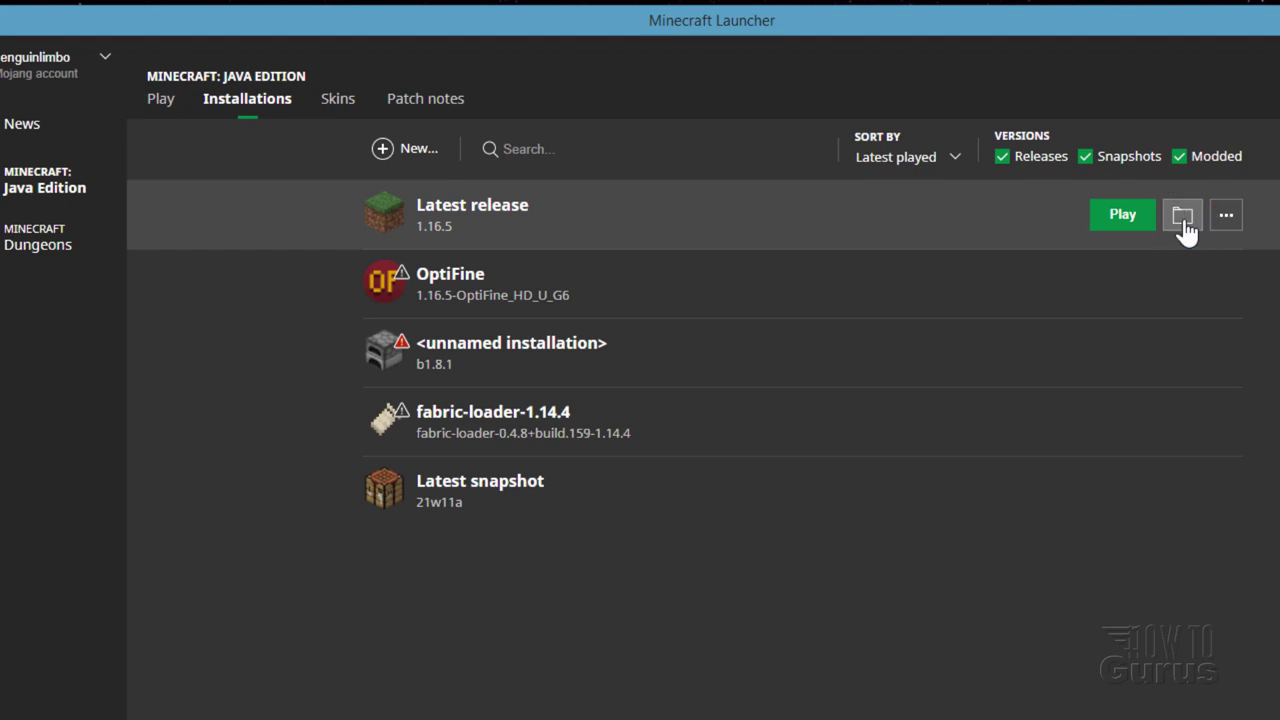
left_click(1183, 218)
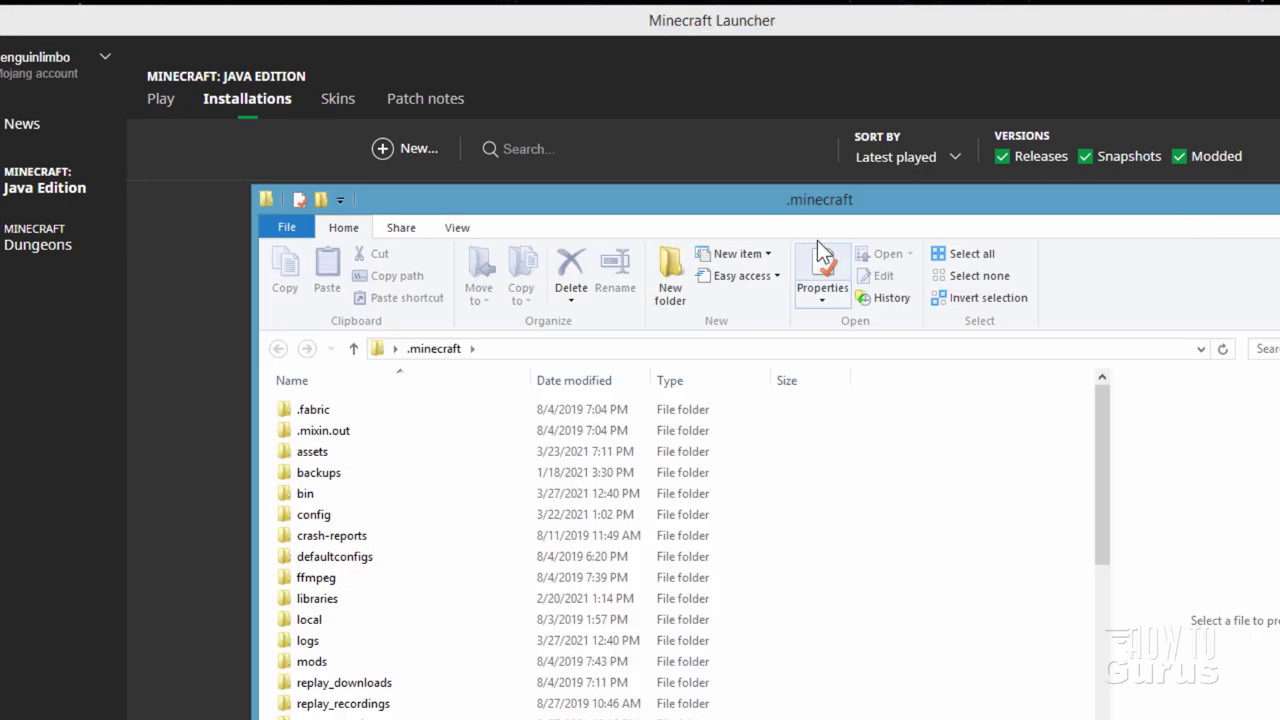
Step: Open the 1.16.5 folder under versions in the .minecraft folder
left_click_drag(750, 202, 799, 142)
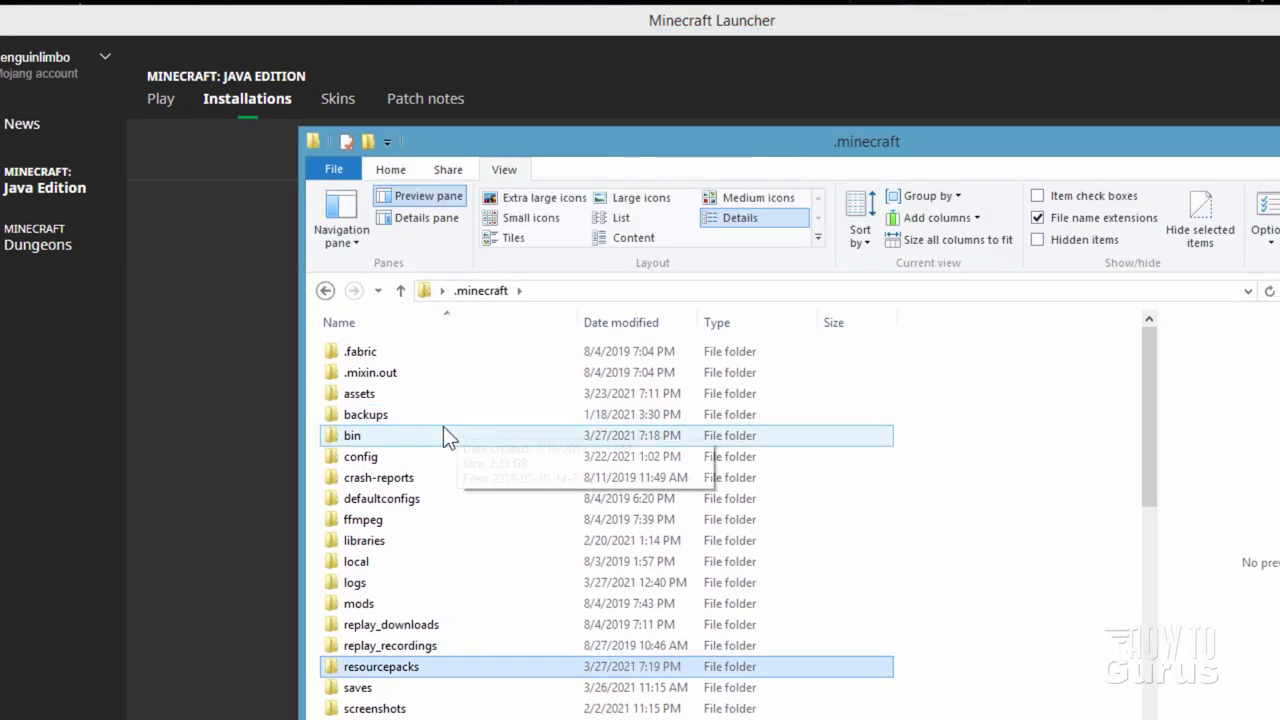
scroll(492, 420, "down", 4)
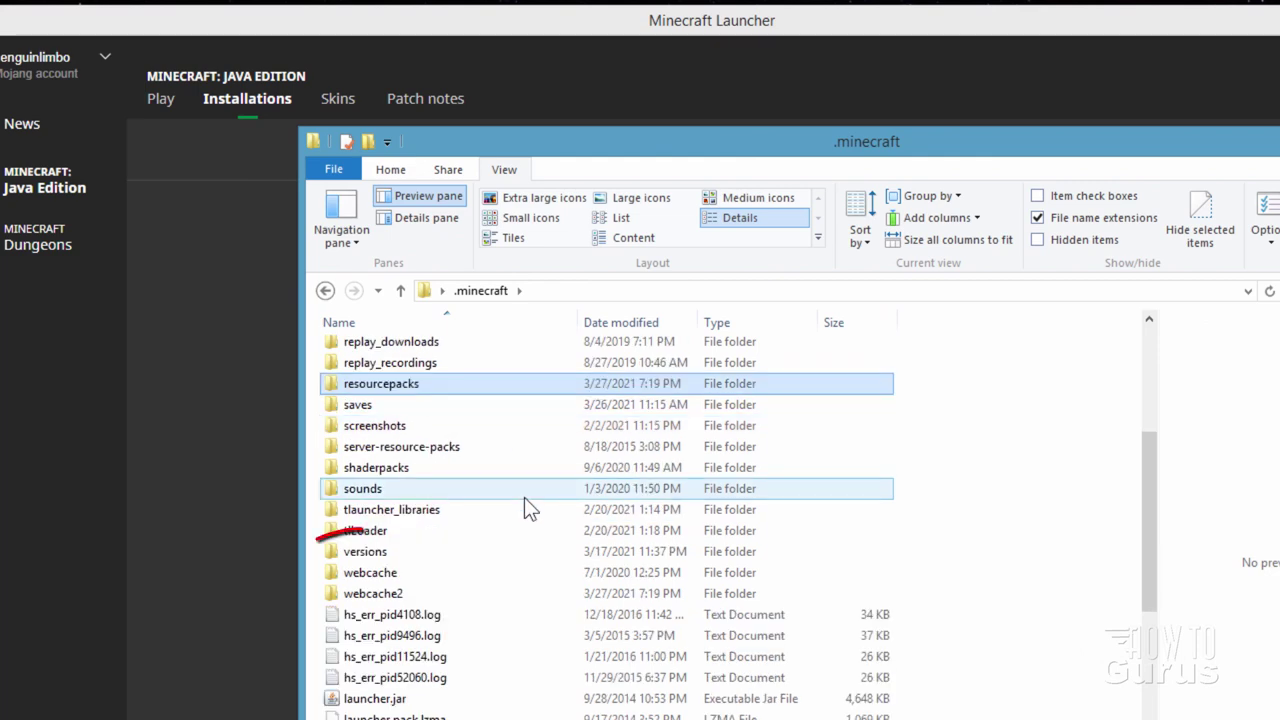
double_click(356, 552)
scroll(494, 464, "down", 15)
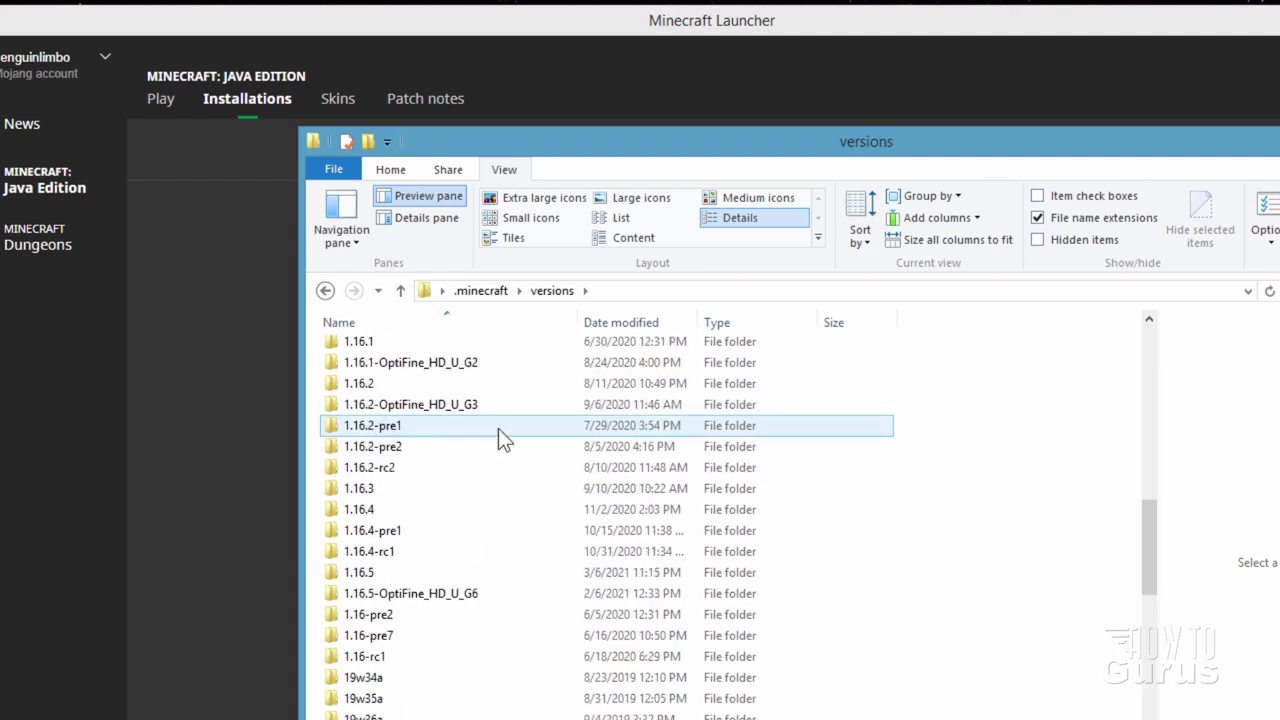
double_click(362, 573)
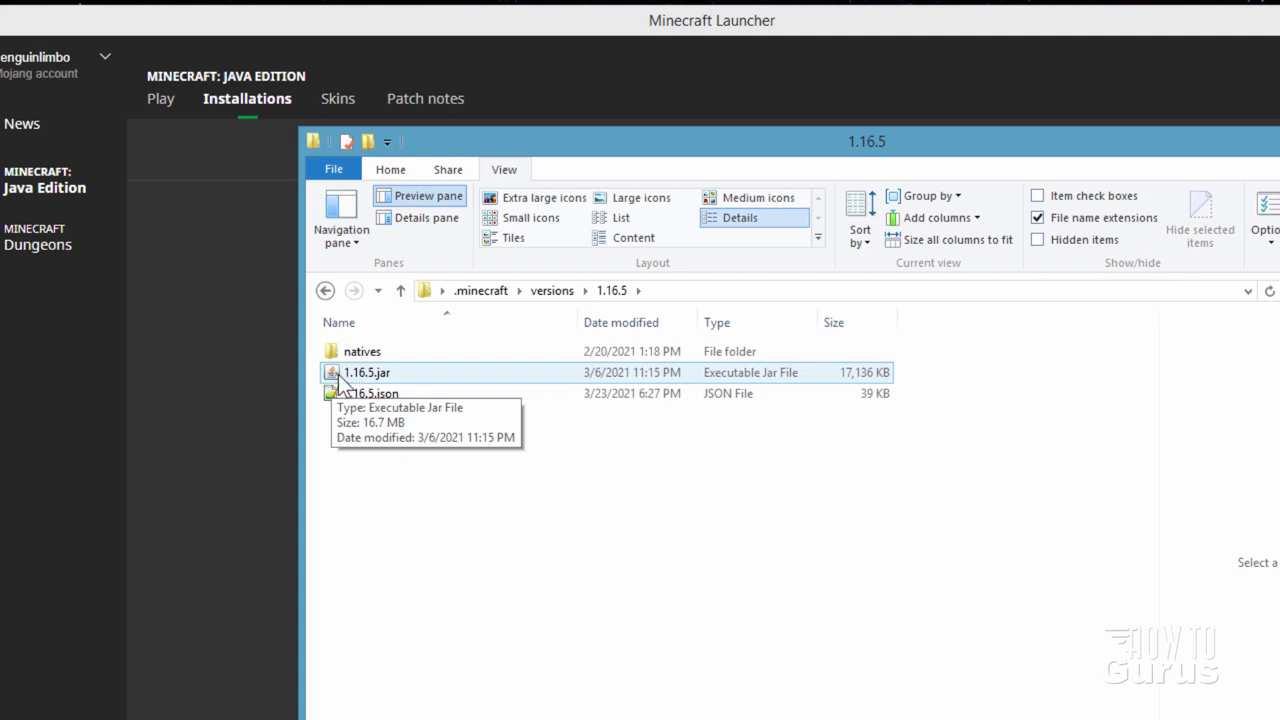
Step: Arrange the 1.16.5 and Note Blocks folder windows beside each other and copy 1.16.5.jar into Note Blocks
left_click_drag(745, 177, 661, 190)
left_click(575, 142)
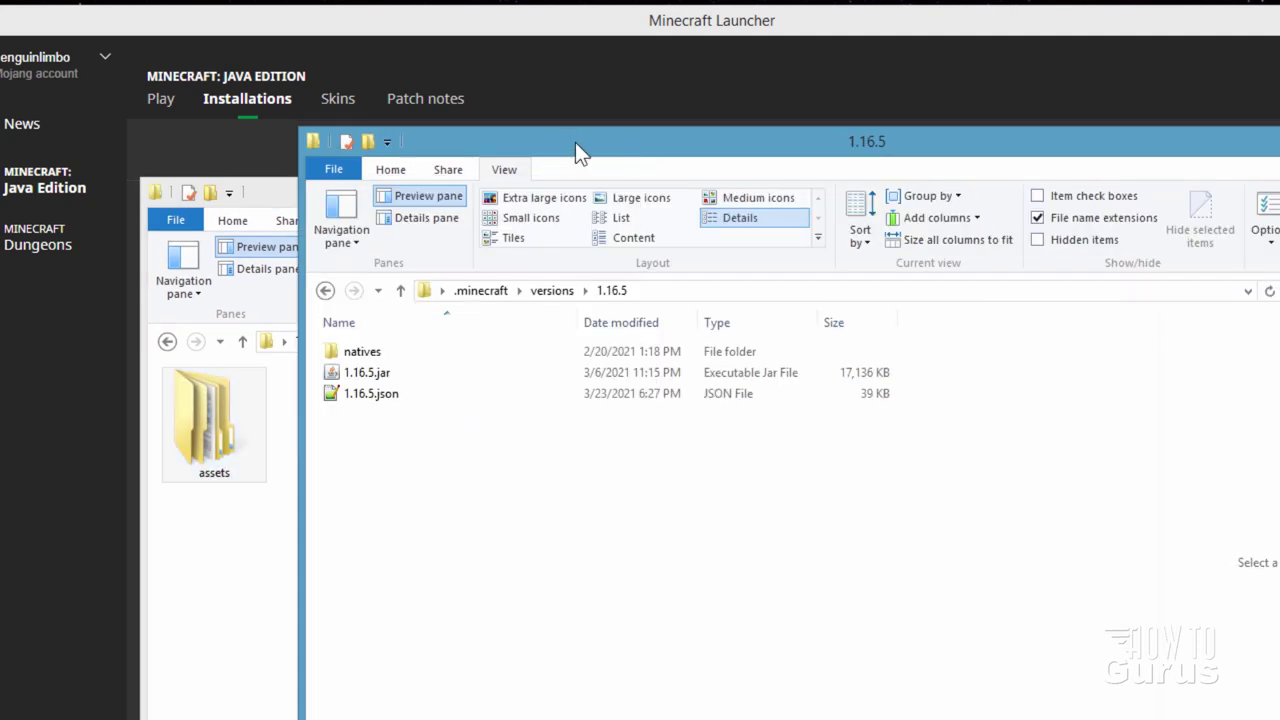
left_click_drag(575, 142, 760, 144)
left_click(527, 378)
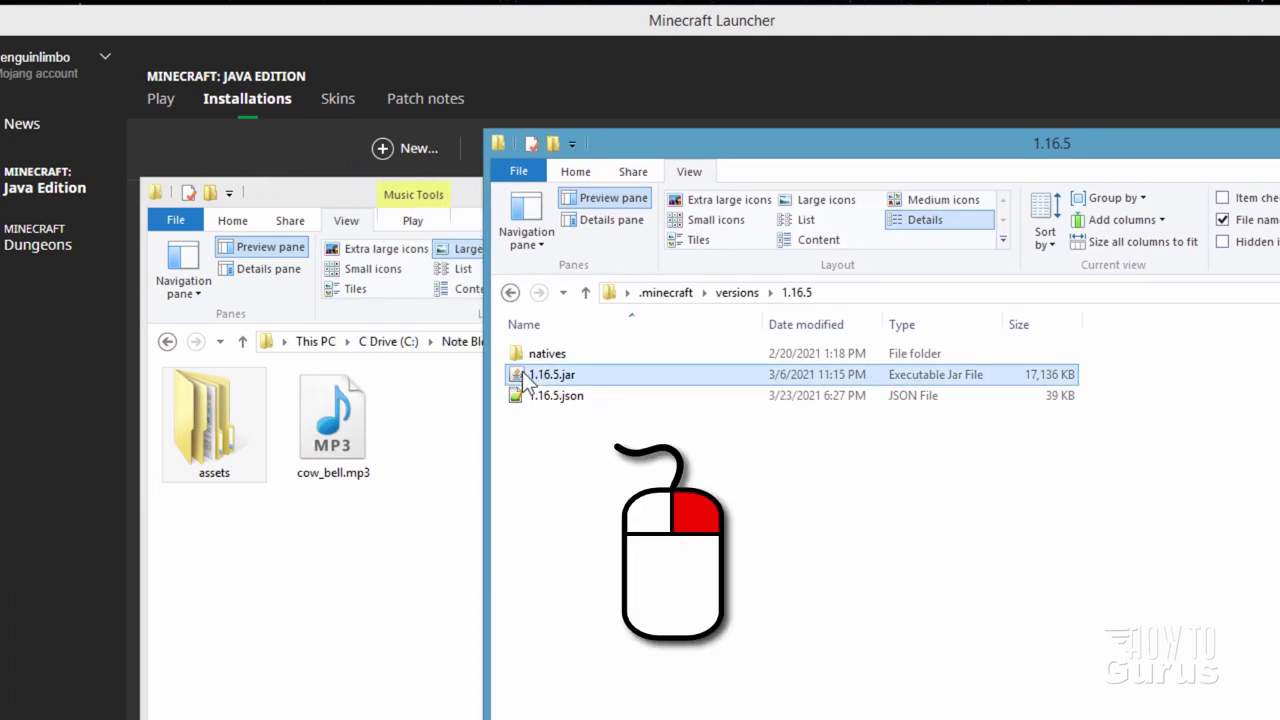
left_click_drag(527, 378, 297, 566)
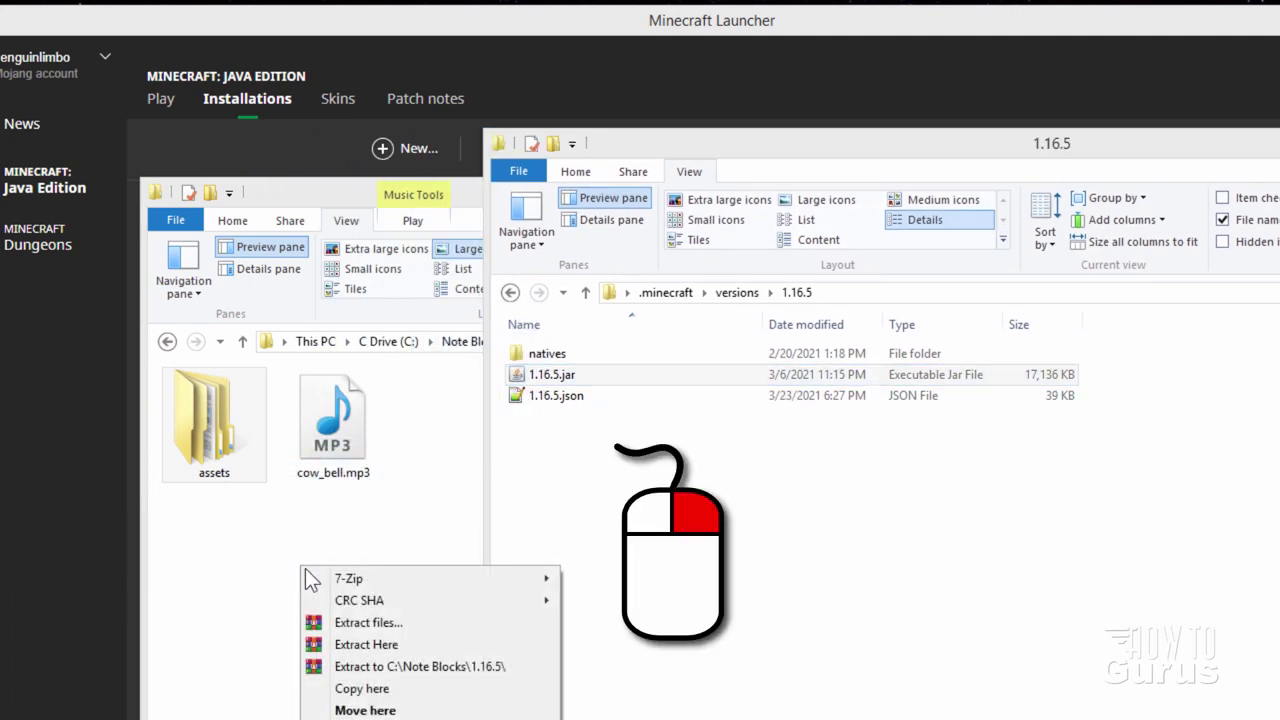
left_click(385, 690)
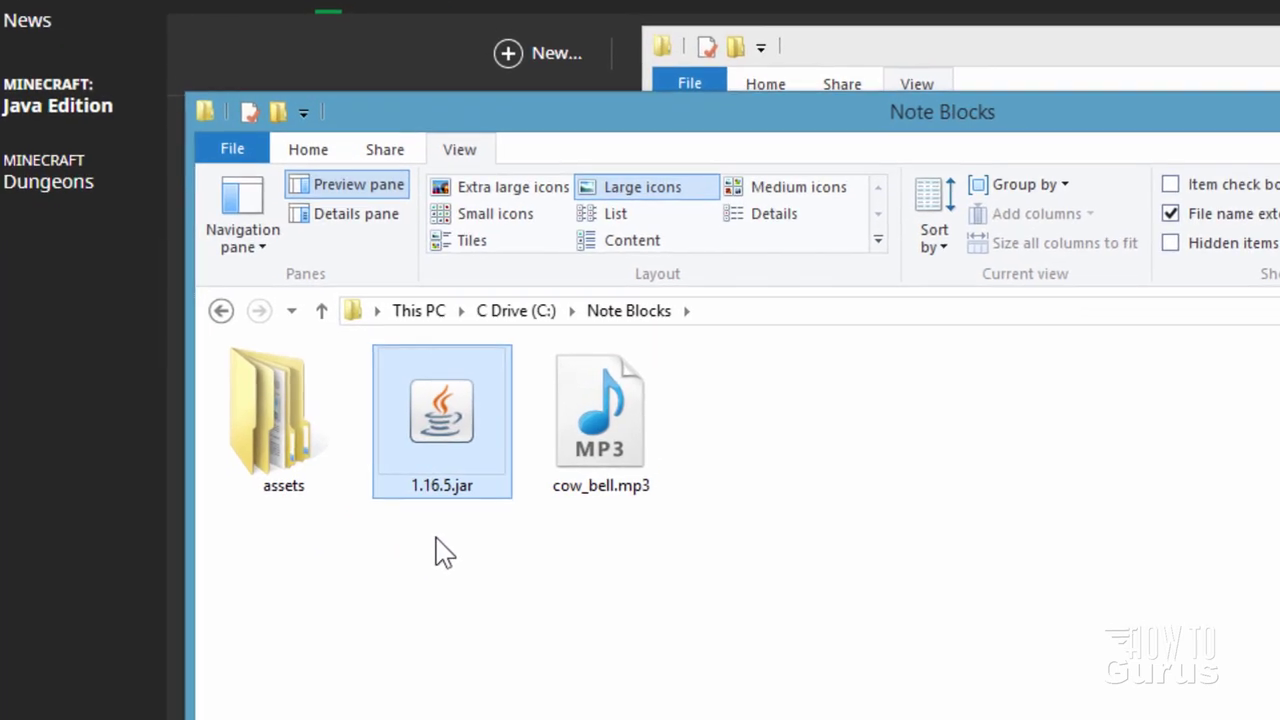
Step: Rename the copied 1.16.5.jar in Note Blocks to 1.16.5.zip, accepting the extension change
left_click(474, 494)
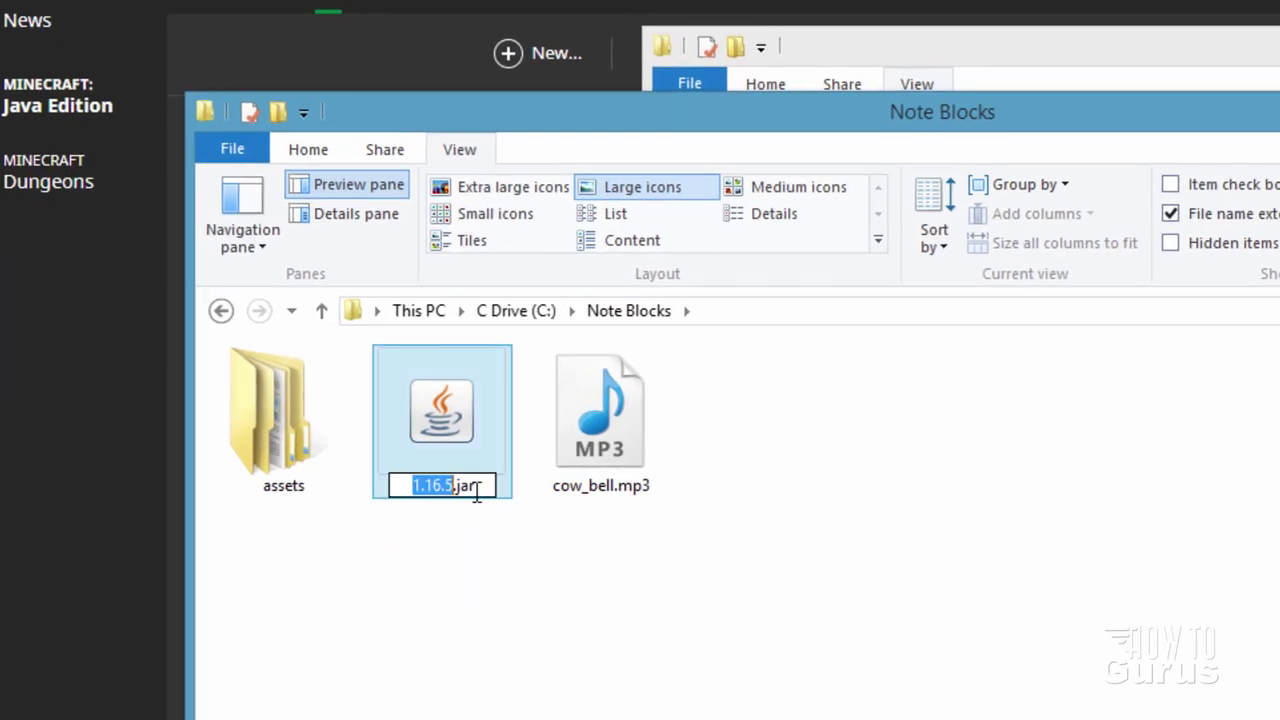
left_click(487, 490)
key("BackSpace")
key("BackSpace")
key("BackSpace")
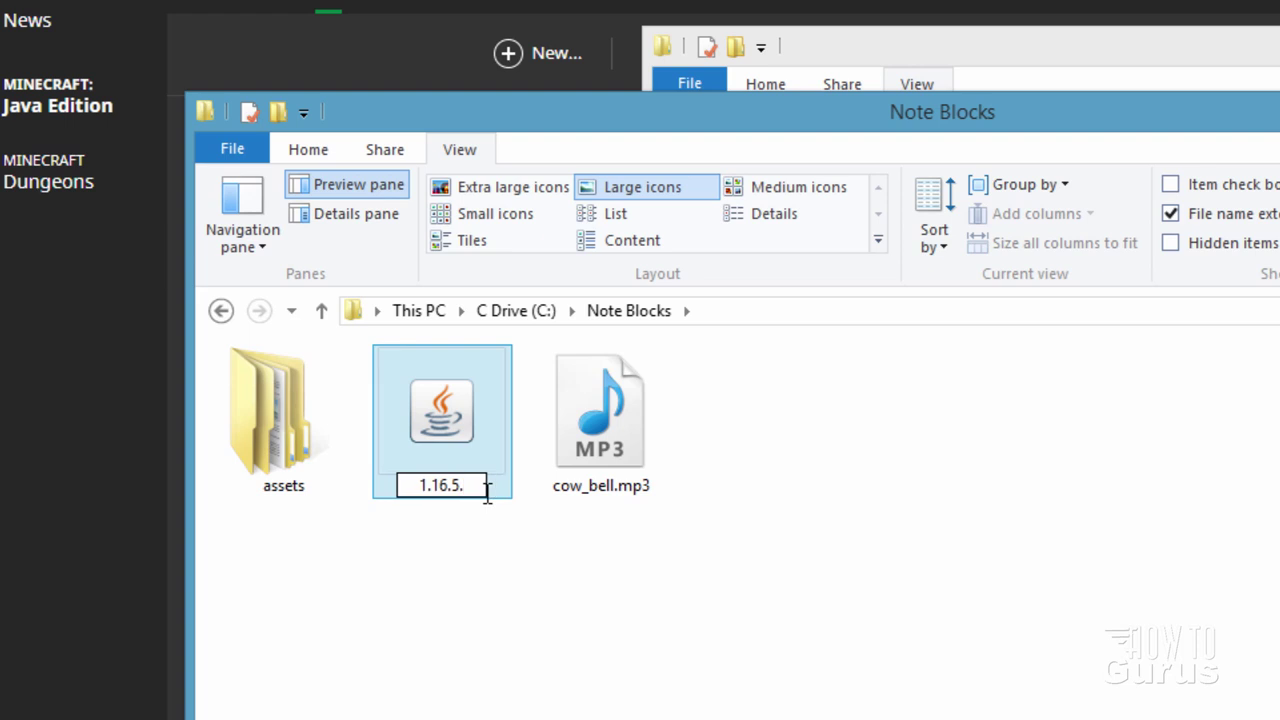
type("zip")
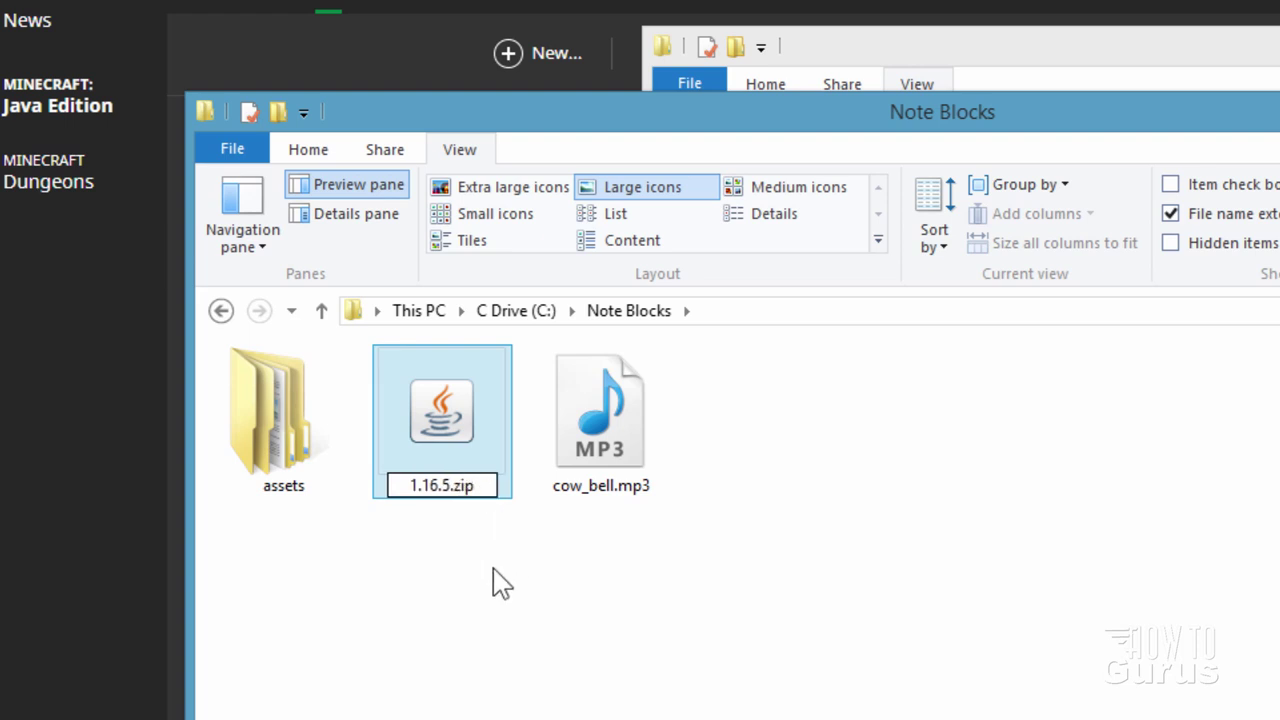
key("Return")
left_click(1074, 534)
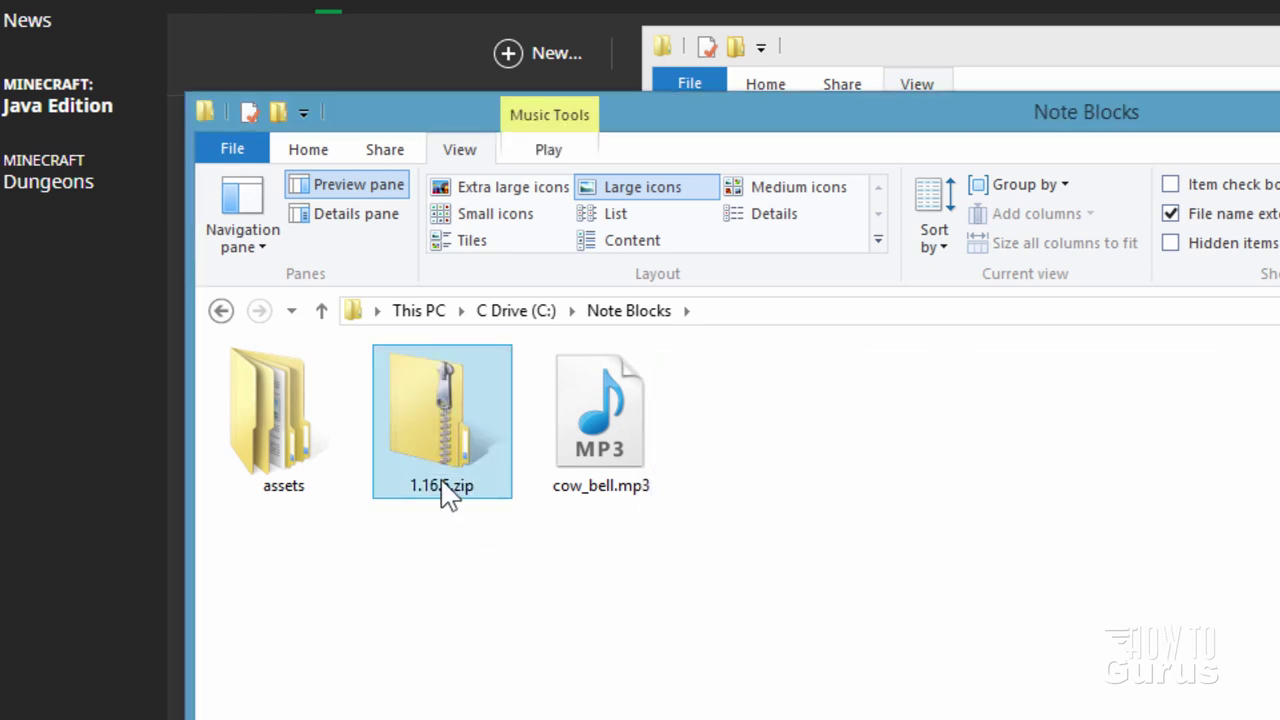
left_click(473, 588)
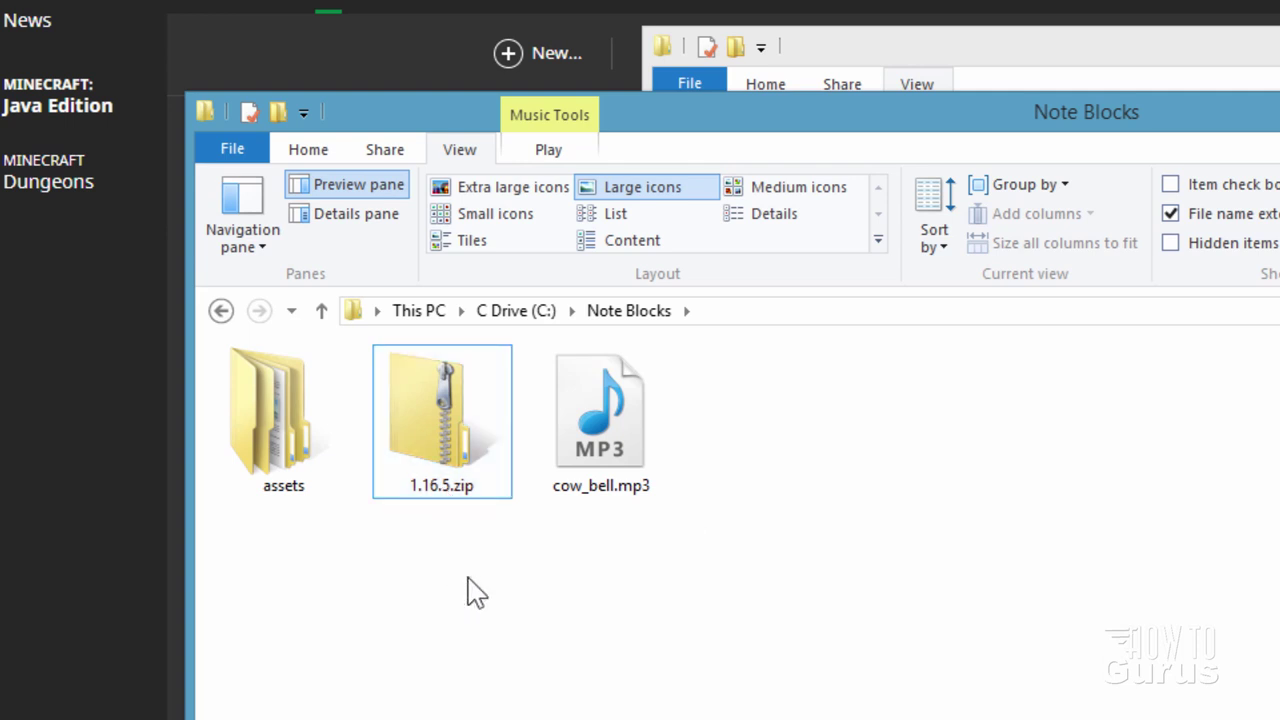
Step: Open the 1.16.5.zip archive in its own window and place it beside the Note Blocks folder
right_click(437, 447)
left_click(563, 483)
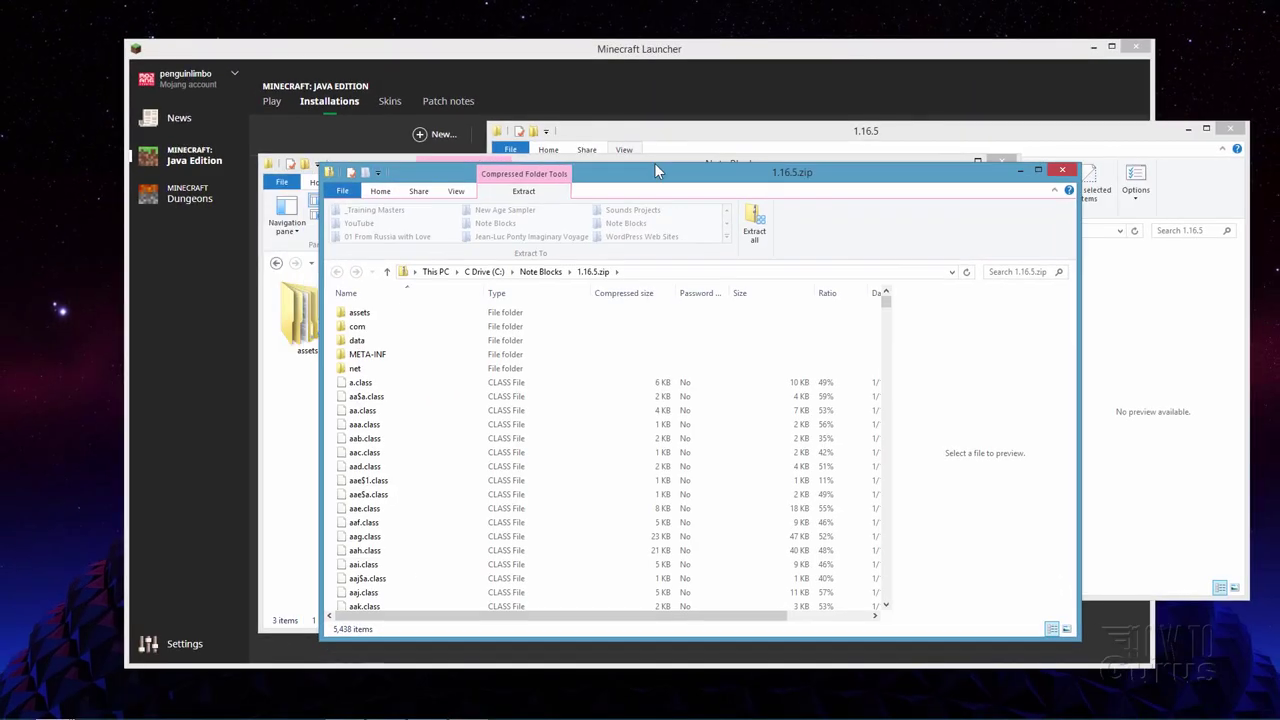
left_click_drag(799, 142, 1044, 73)
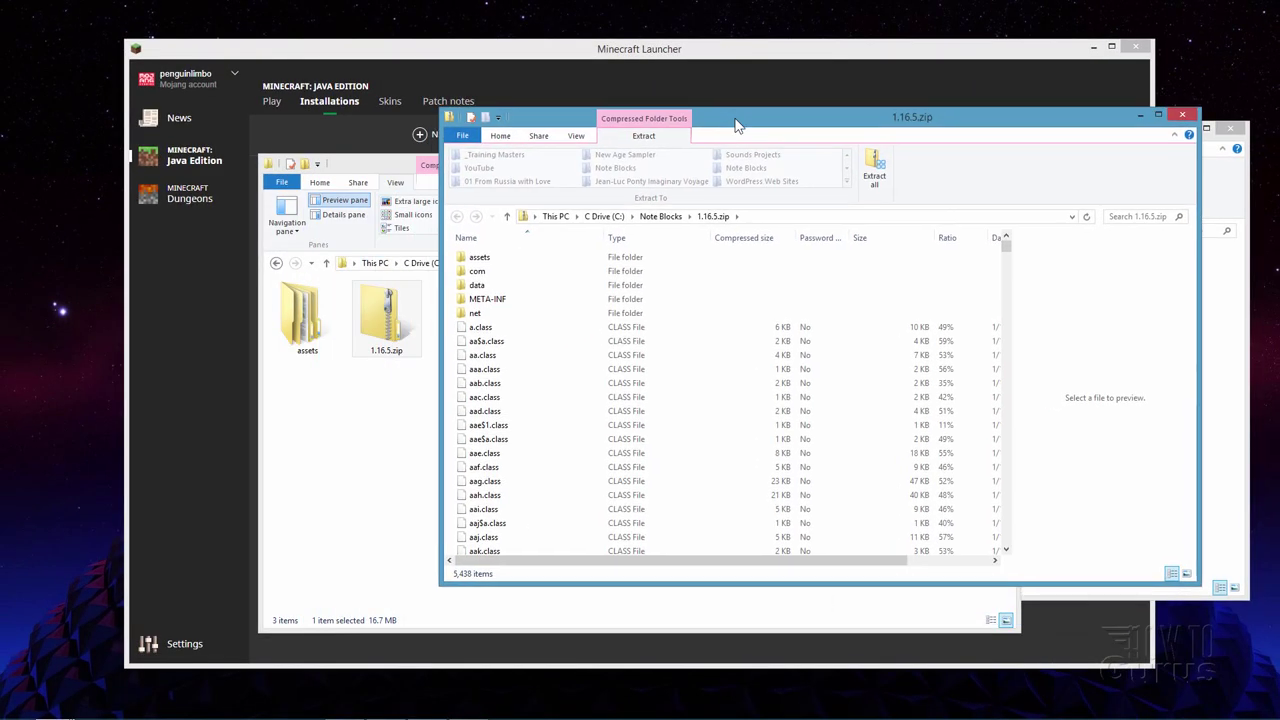
Step: Copy pack.mcmeta and pack.png from the 1.16.5.zip archive into Note Blocks and delete 1.16.5.zip from that folder
left_click_drag(1006, 250, 997, 518)
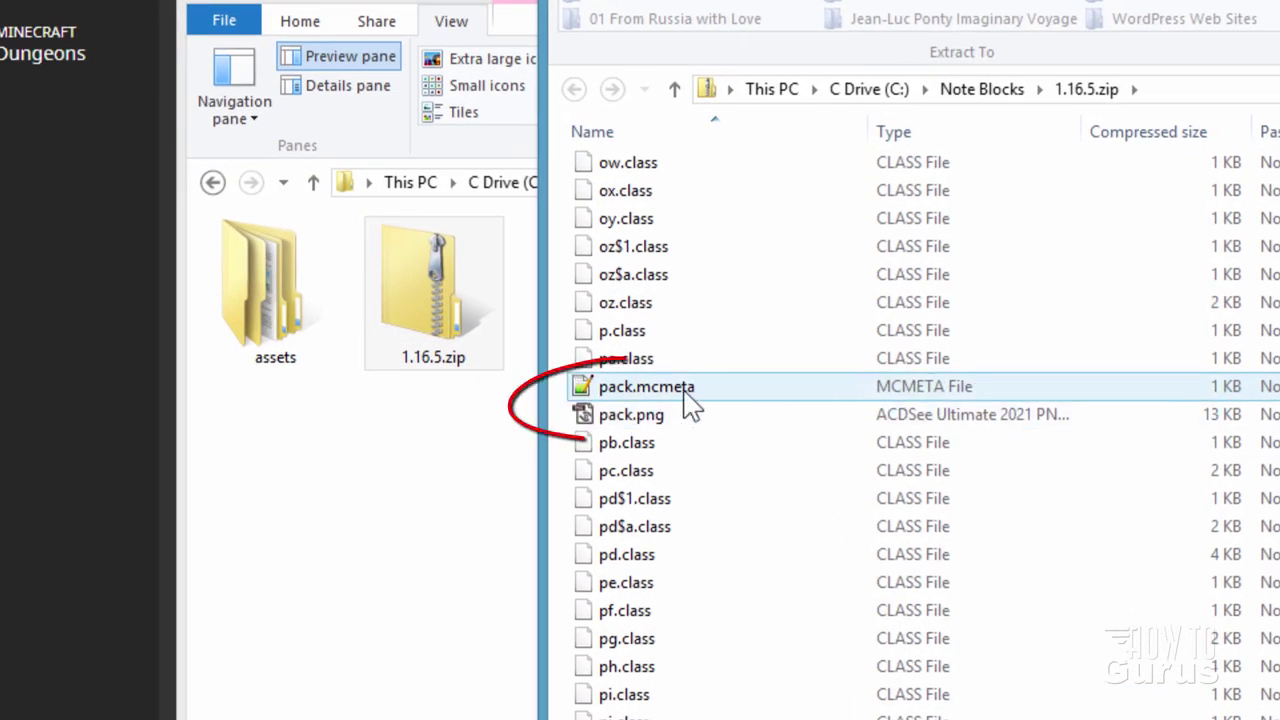
left_click(627, 400)
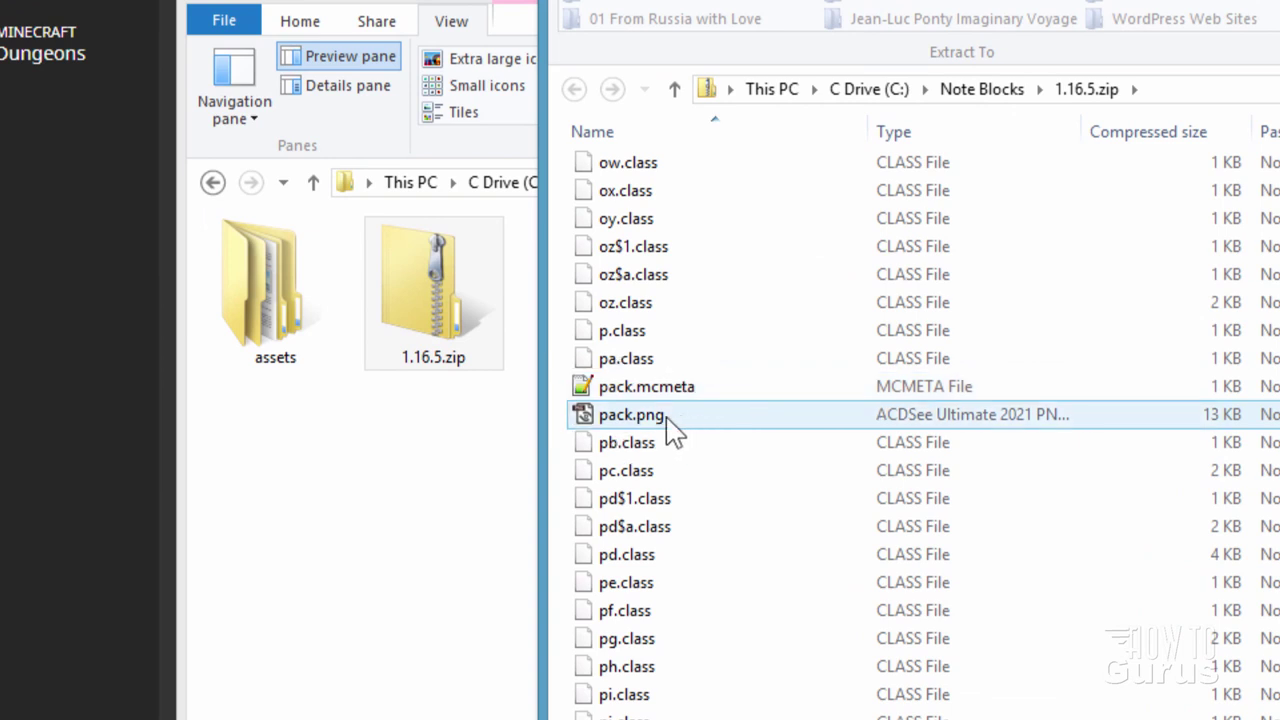
left_click(600, 388)
left_click(590, 418, "ctrl")
left_click_drag(590, 420, 395, 519)
left_click(428, 530)
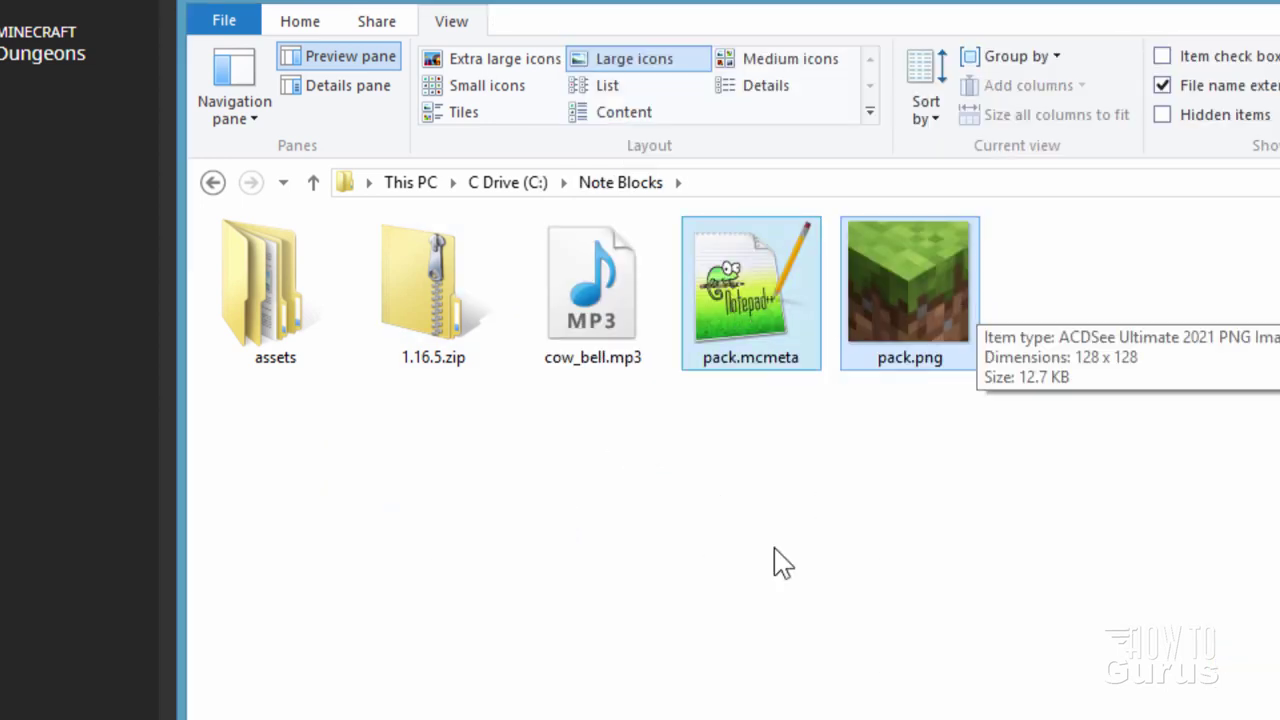
left_click(426, 335)
key("Delete")
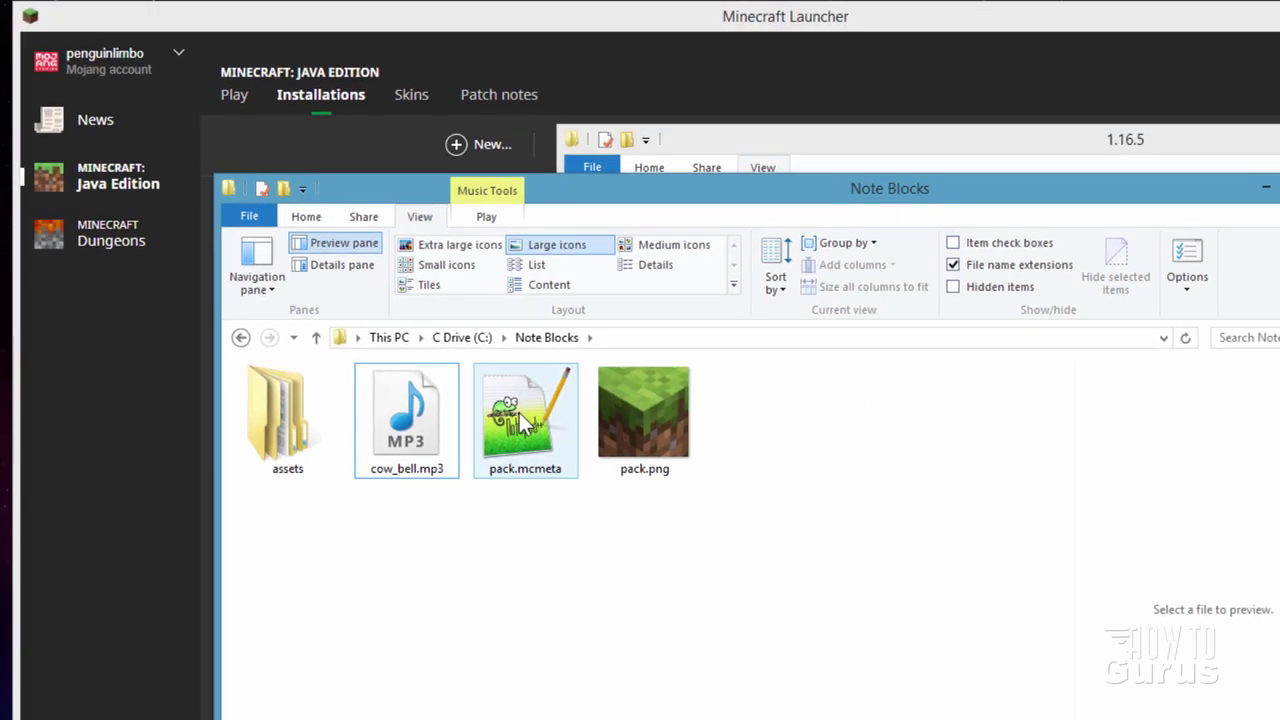
Step: Open pack.mcmeta from Note Blocks in Notepad++ and check its pack_format line
double_click(521, 420)
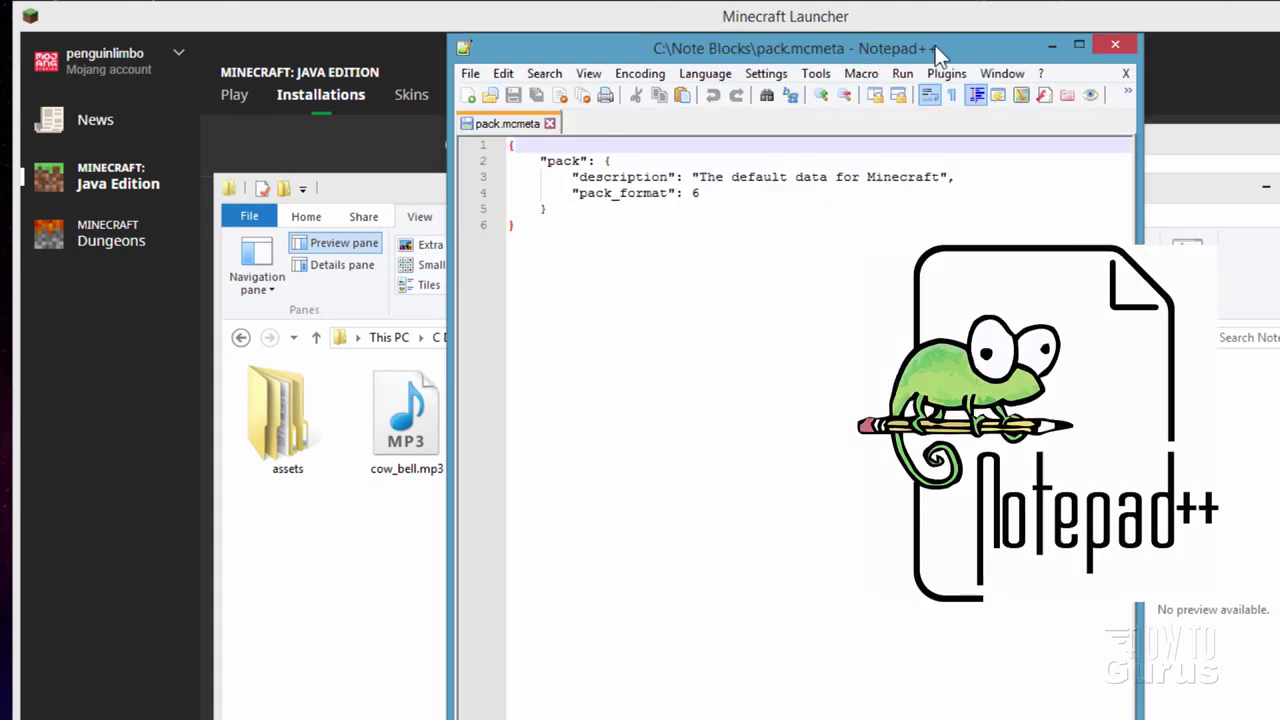
left_click(710, 194)
key("ctrl+shift+Left")
key("ctrl+shift+Left")
key("ctrl+shift+Left")
key("ctrl+shift+Left")
left_click(708, 200)
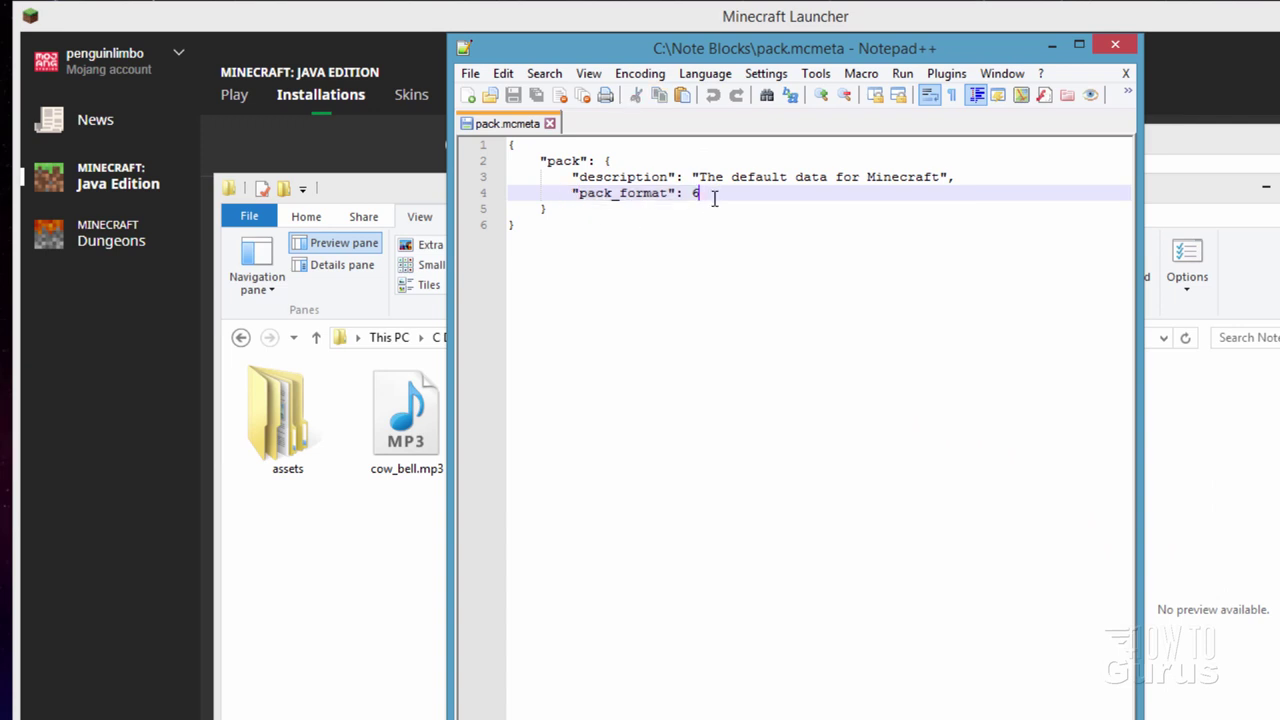
Step: Replace the description text in pack.mcmeta with "Custom Note Block", then save and close the file
left_click(700, 180)
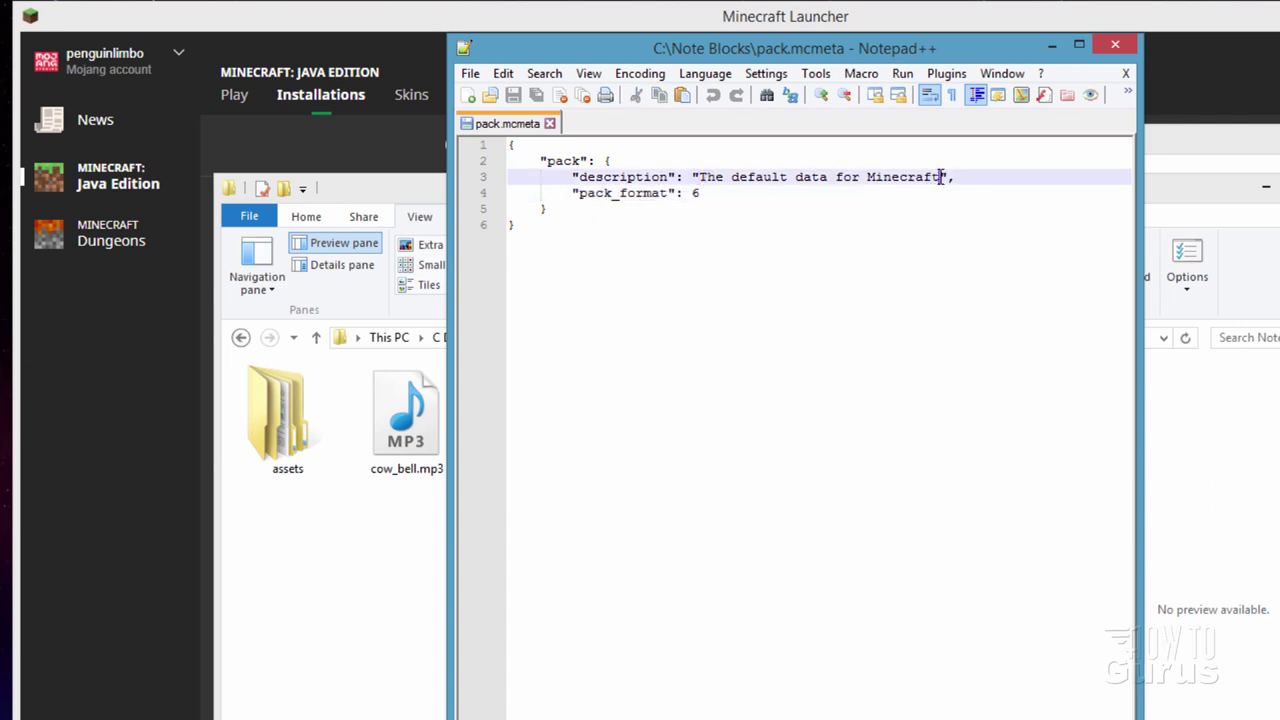
left_click_drag(941, 177, 703, 177)
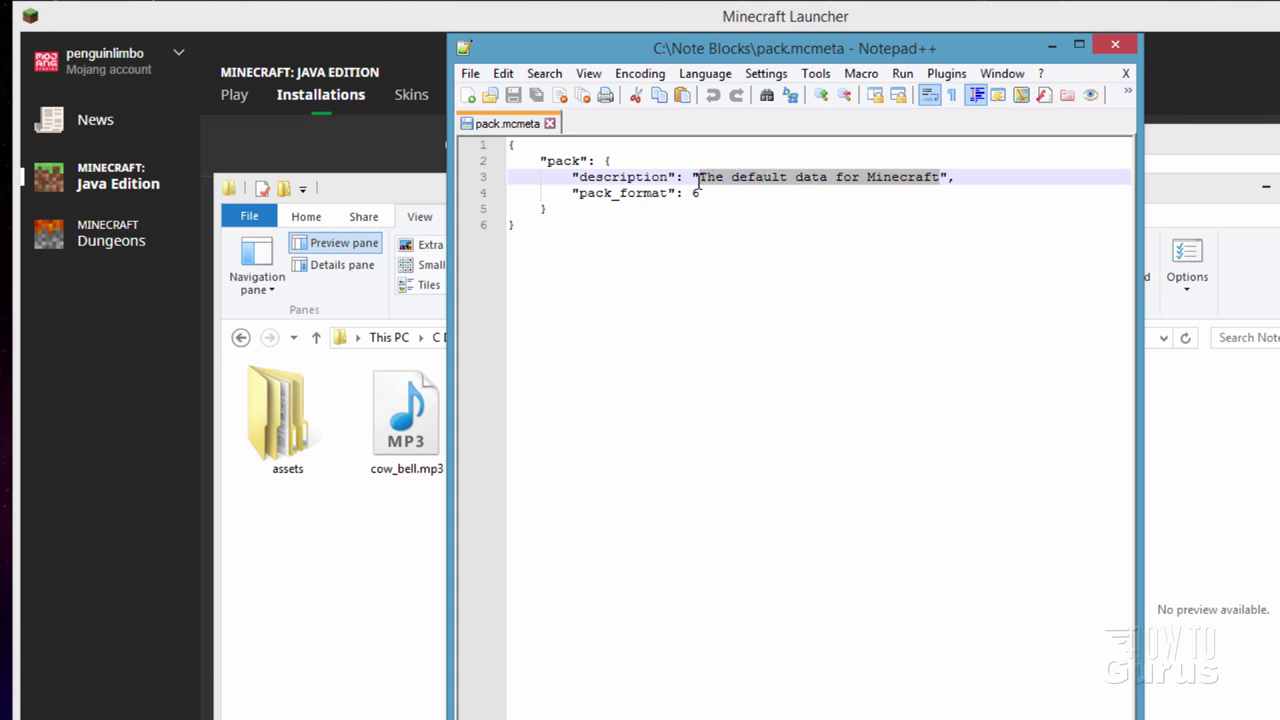
type("Note Block")
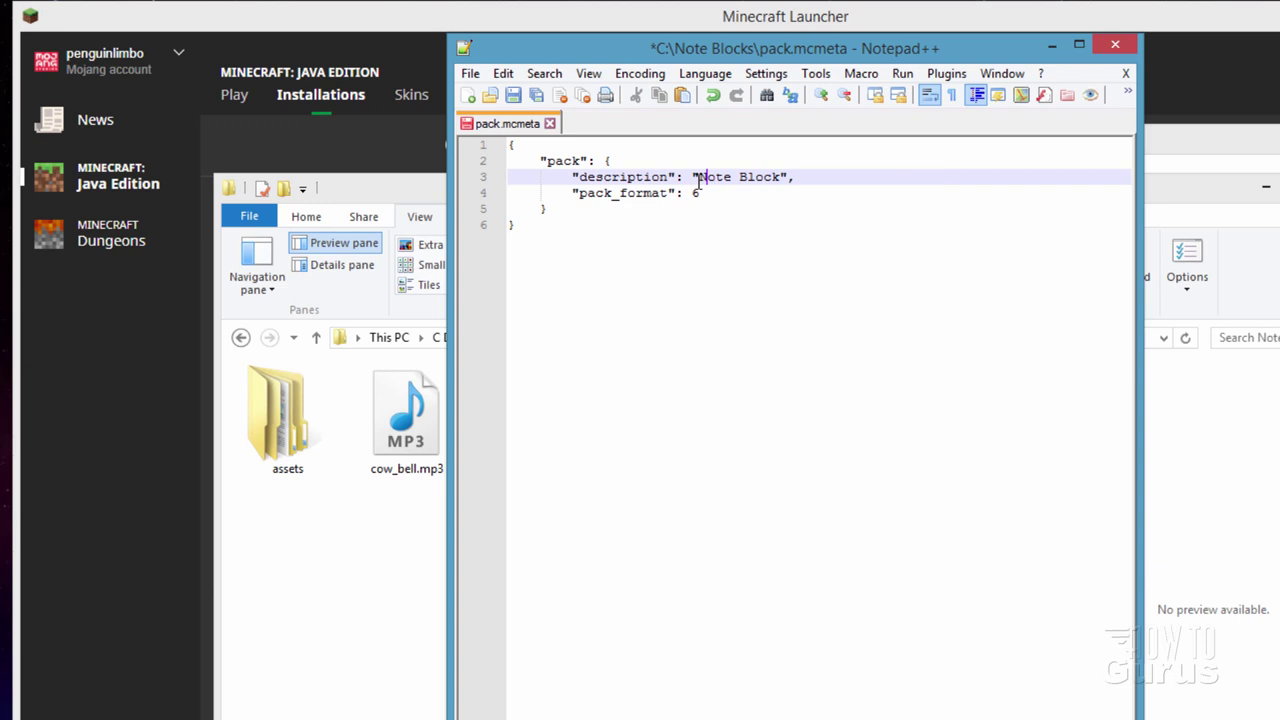
type("Custom")
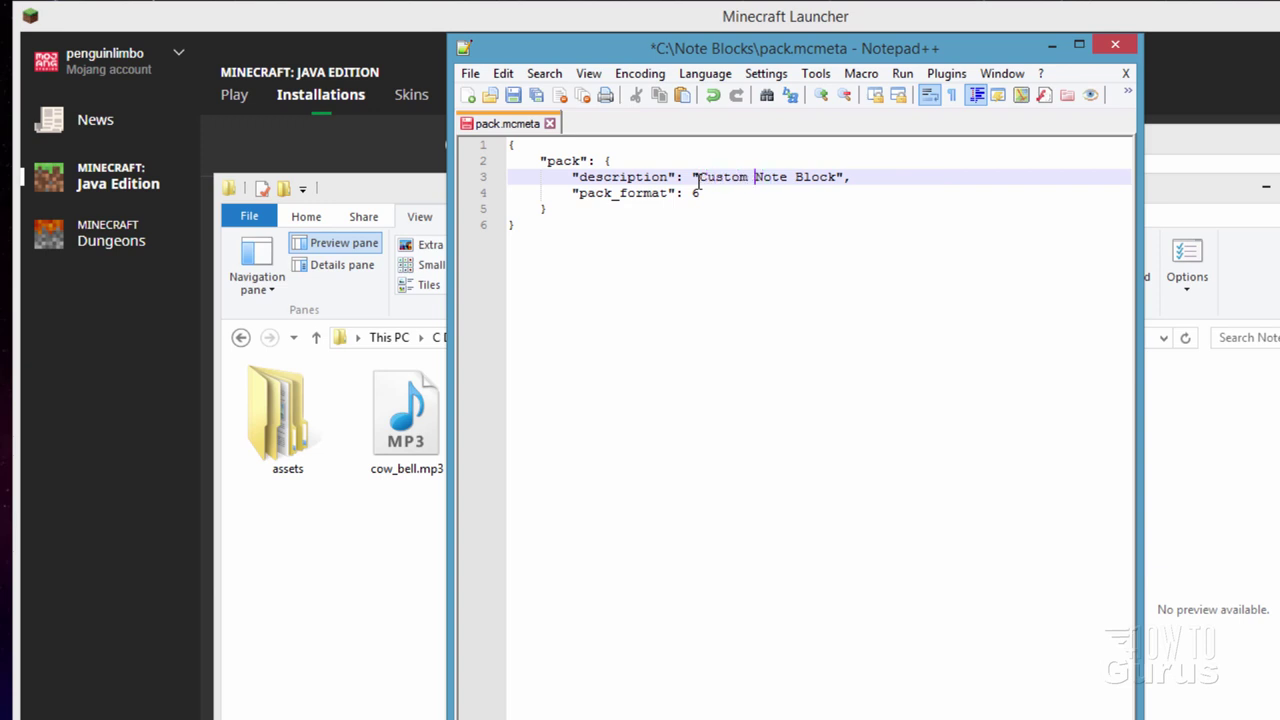
left_click(770, 212)
left_click(514, 95)
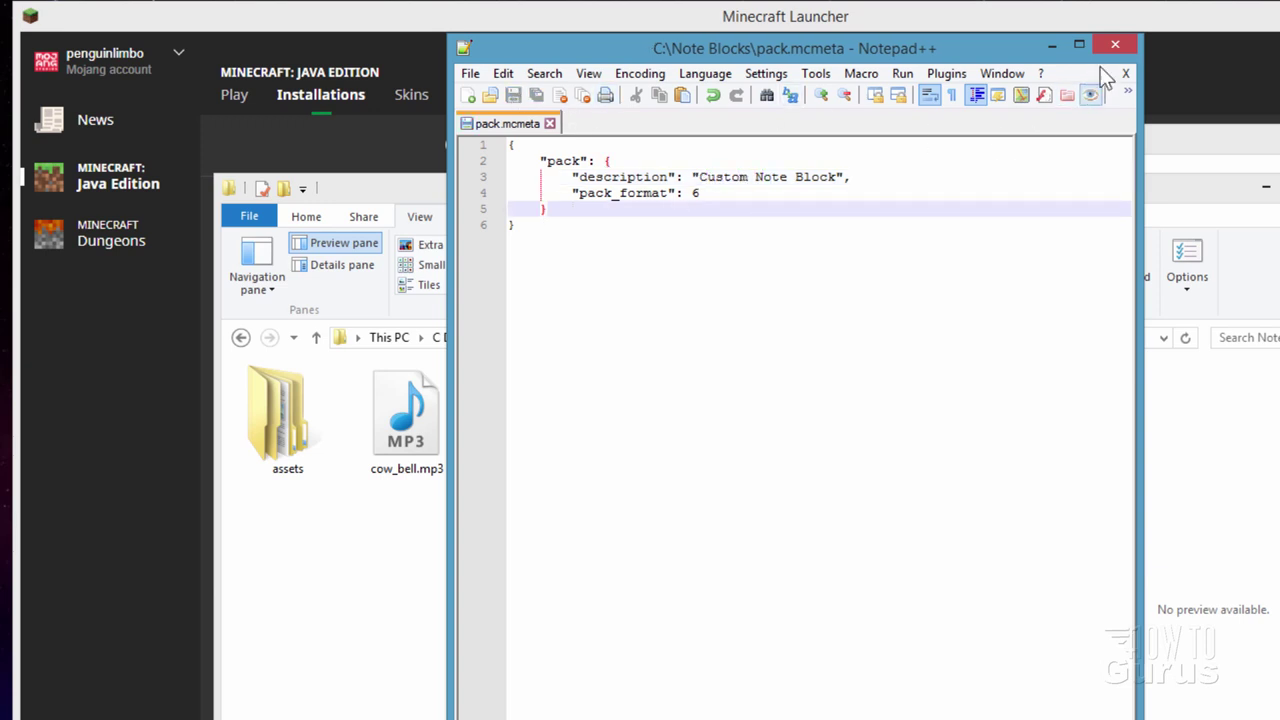
left_click(1117, 47)
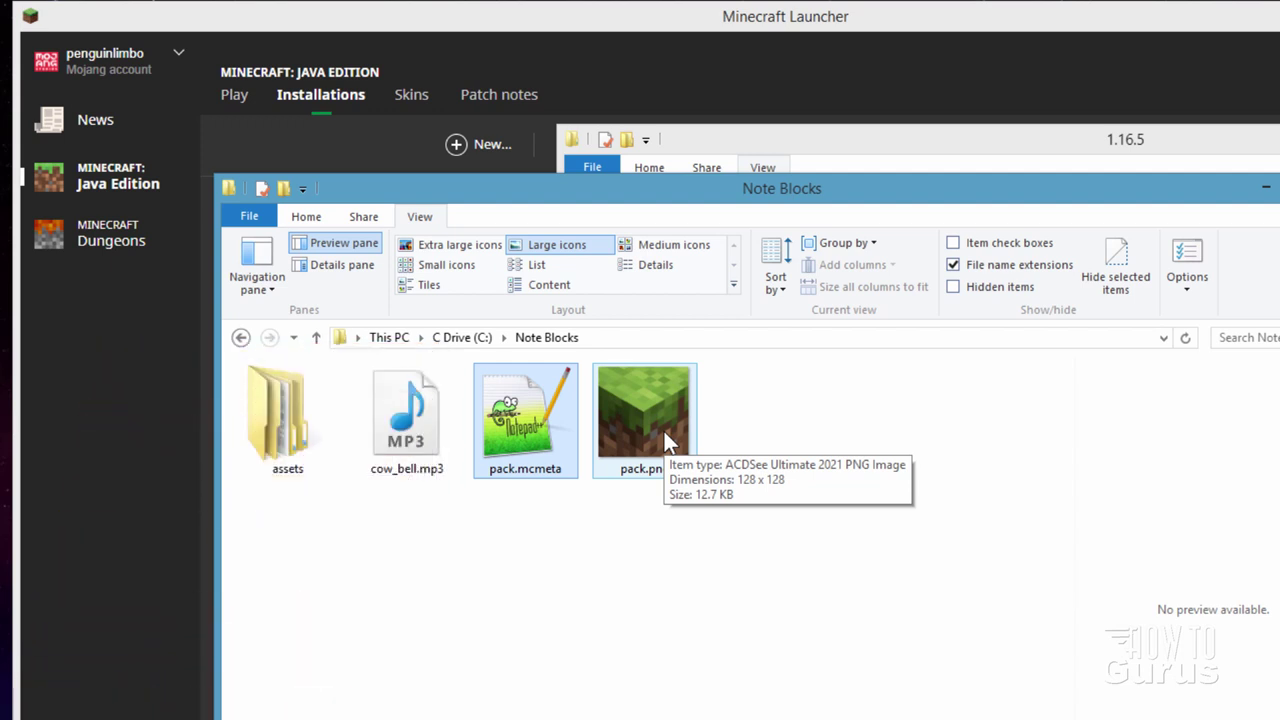
Step: Compress the assets folder, pack.mcmeta and pack.png together into a zip file named Note Block.zip
left_click(345, 550)
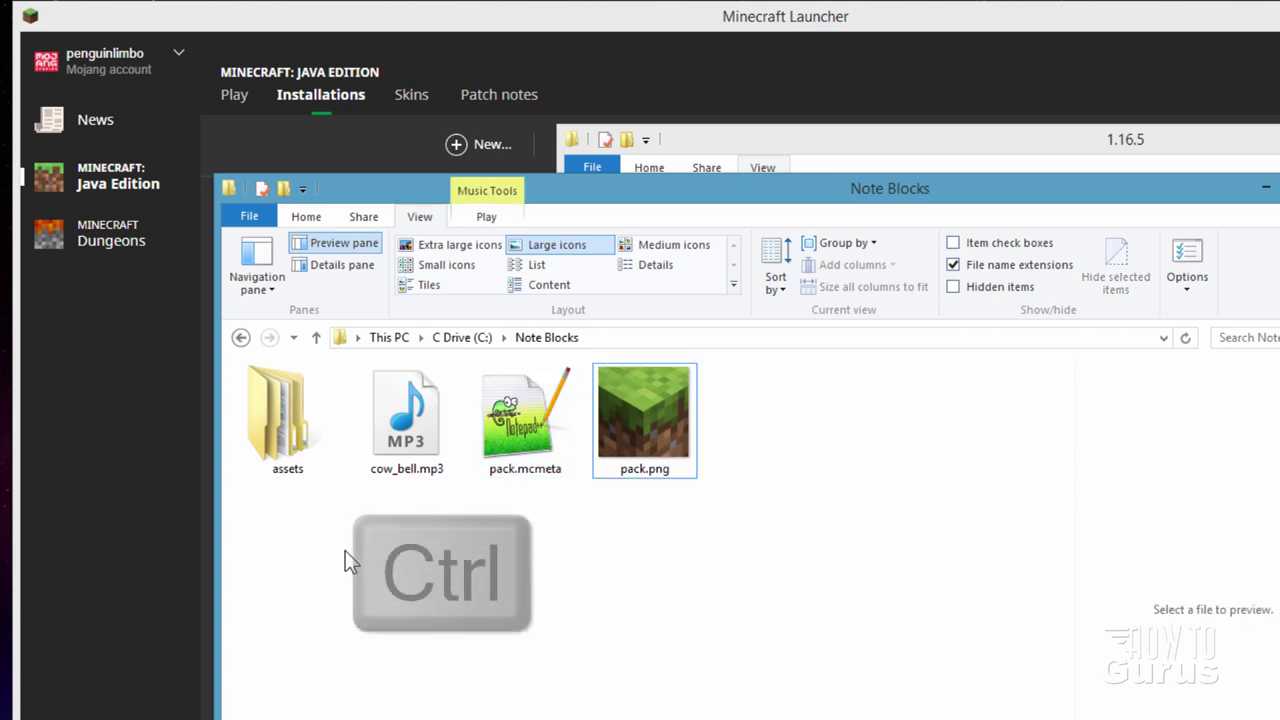
left_click(290, 426, "ctrl")
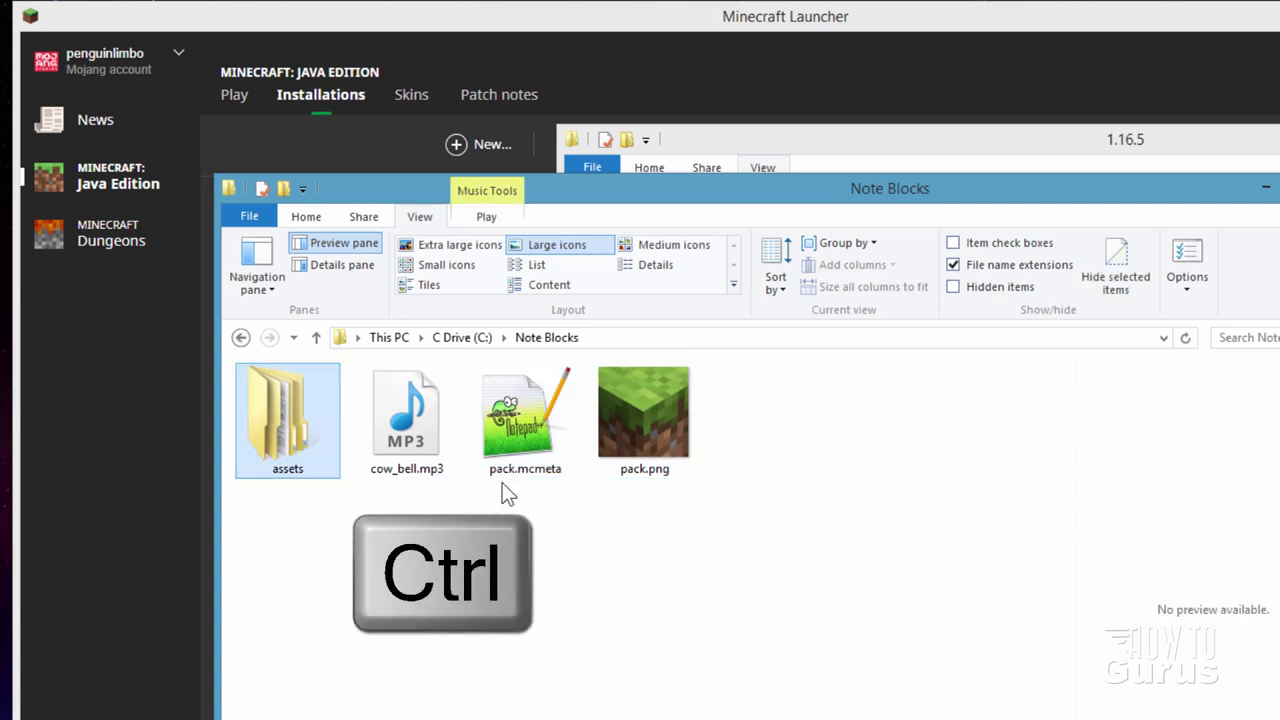
left_click(507, 439, "ctrl")
left_click(681, 455, "ctrl")
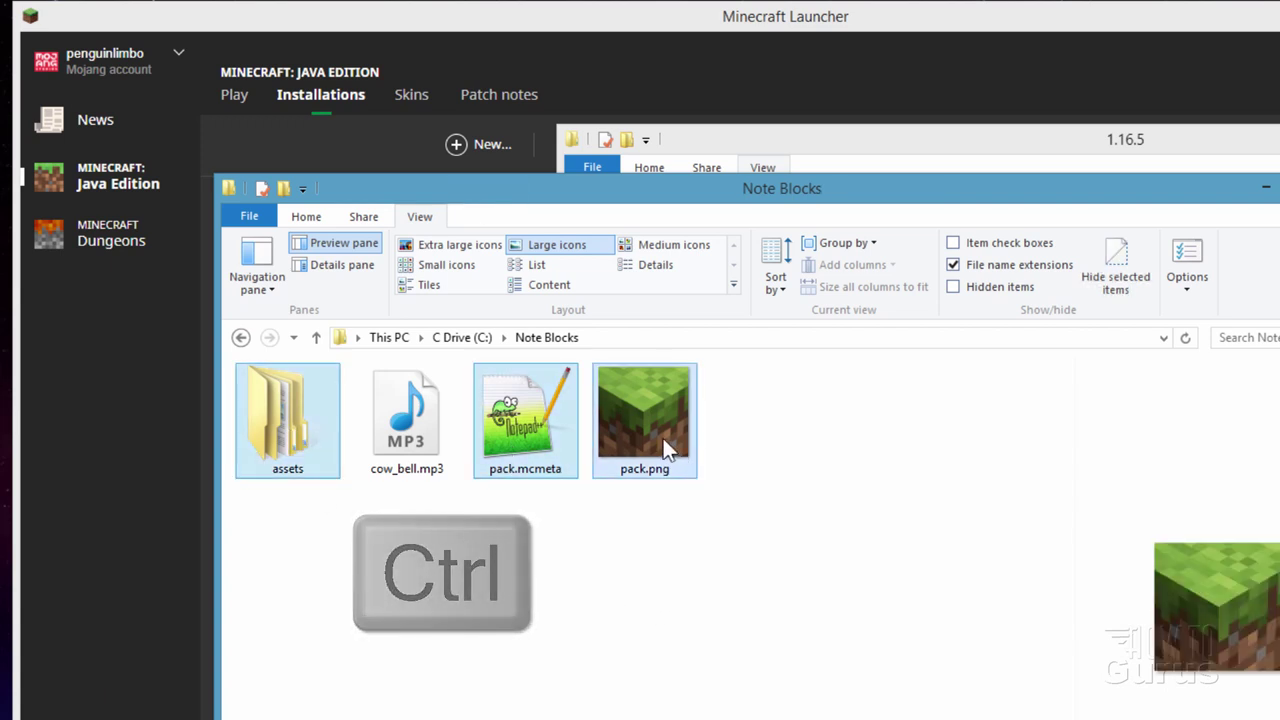
left_click(365, 216)
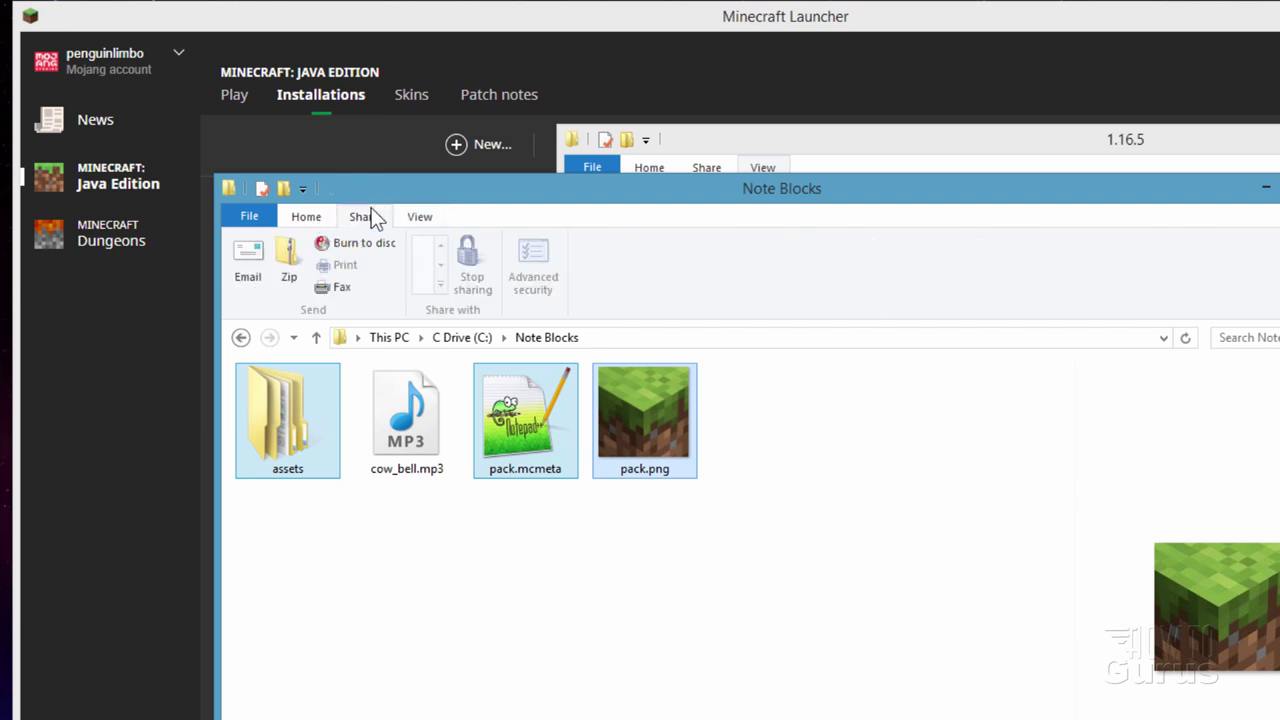
left_click(289, 264)
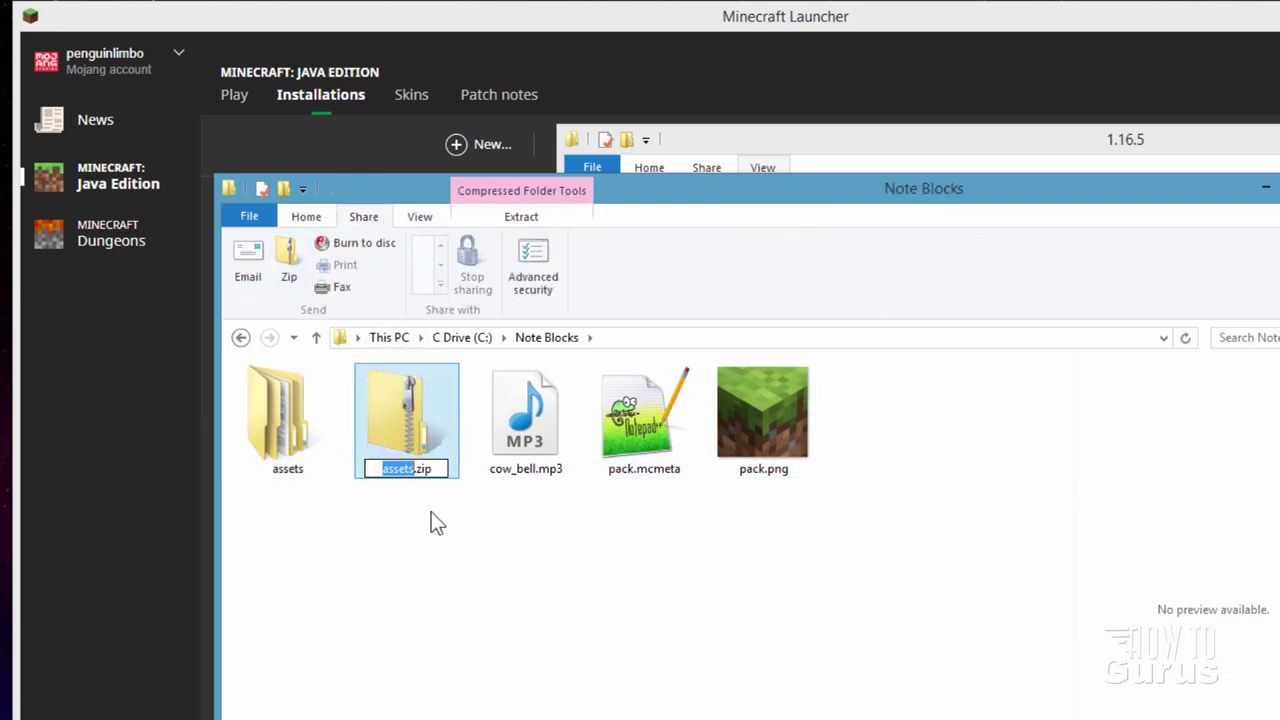
type("Note Blo")
type("ck")
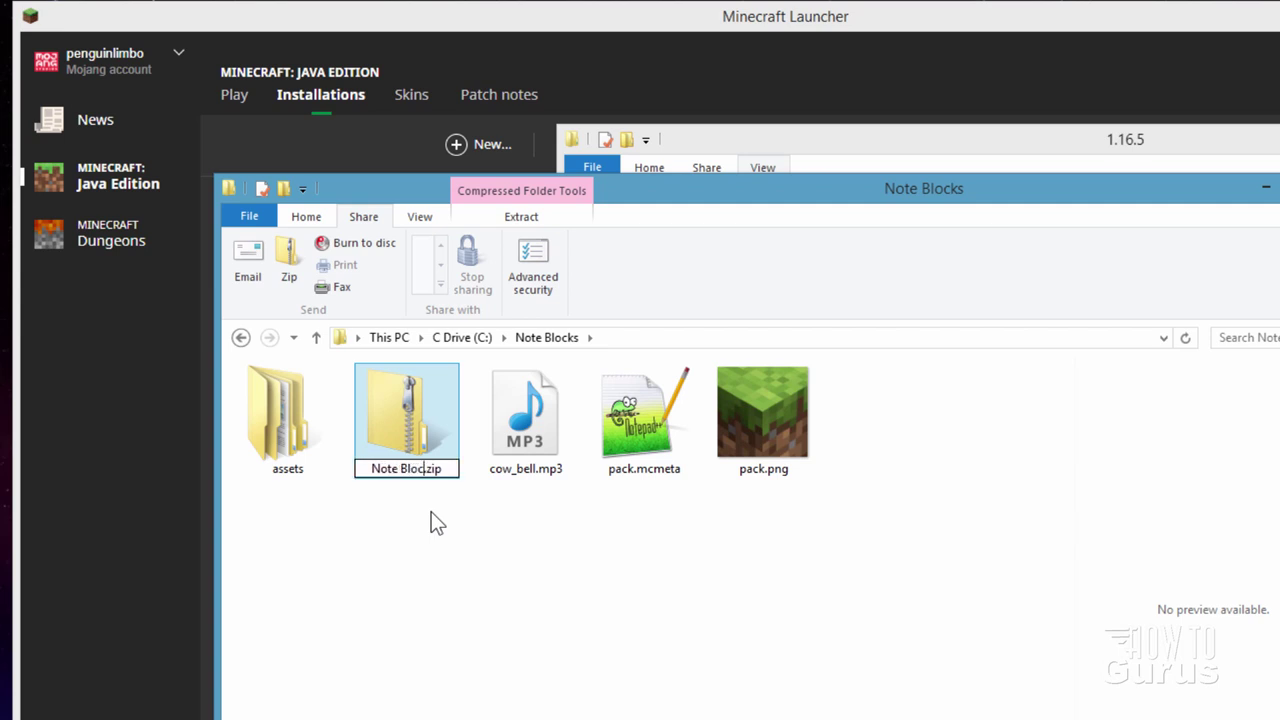
key("Return")
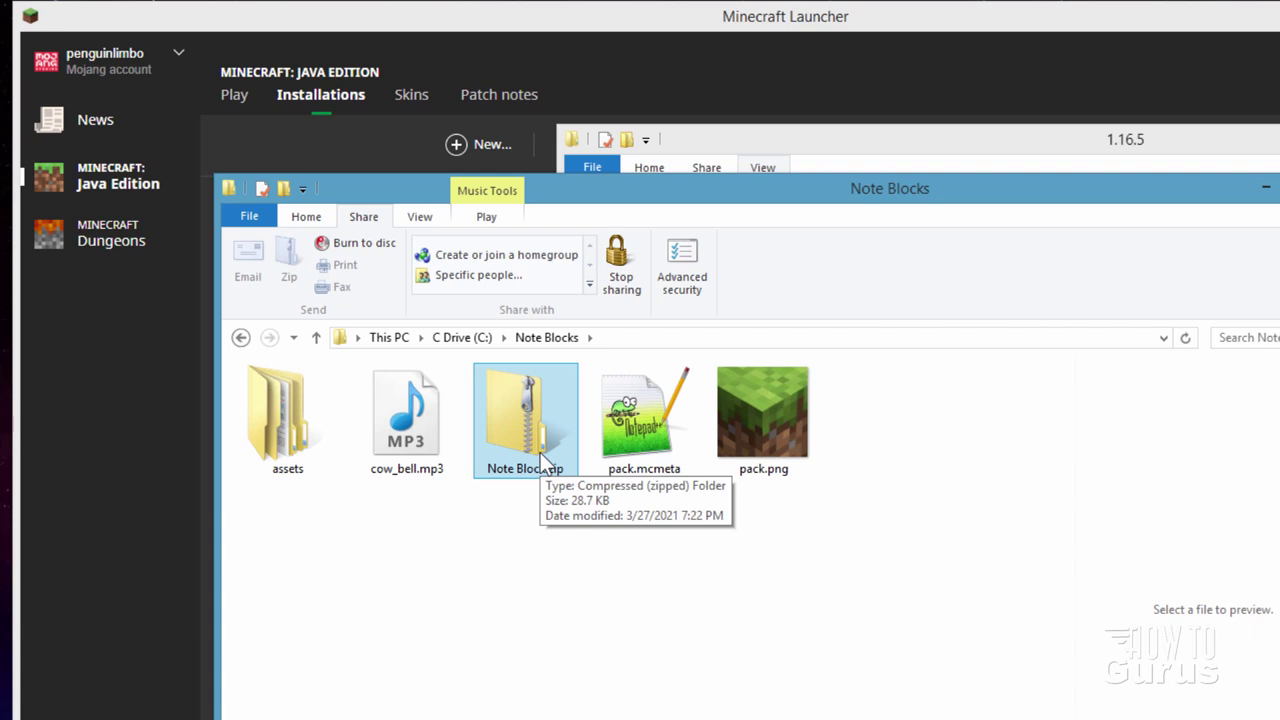
Step: Go from the 1.16.5 folder back to .minecraft, open resourcepacks and place its window clear of Note Blocks
left_click(966, 143)
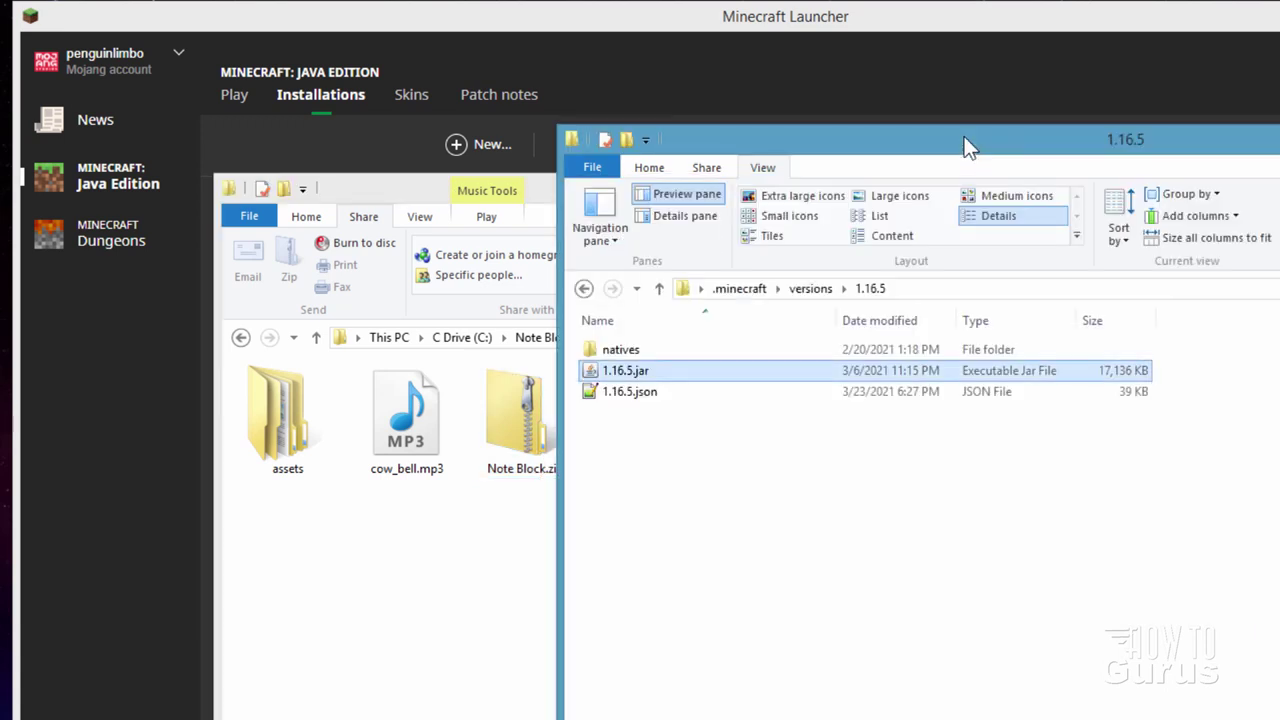
left_click_drag(965, 139, 912, 105)
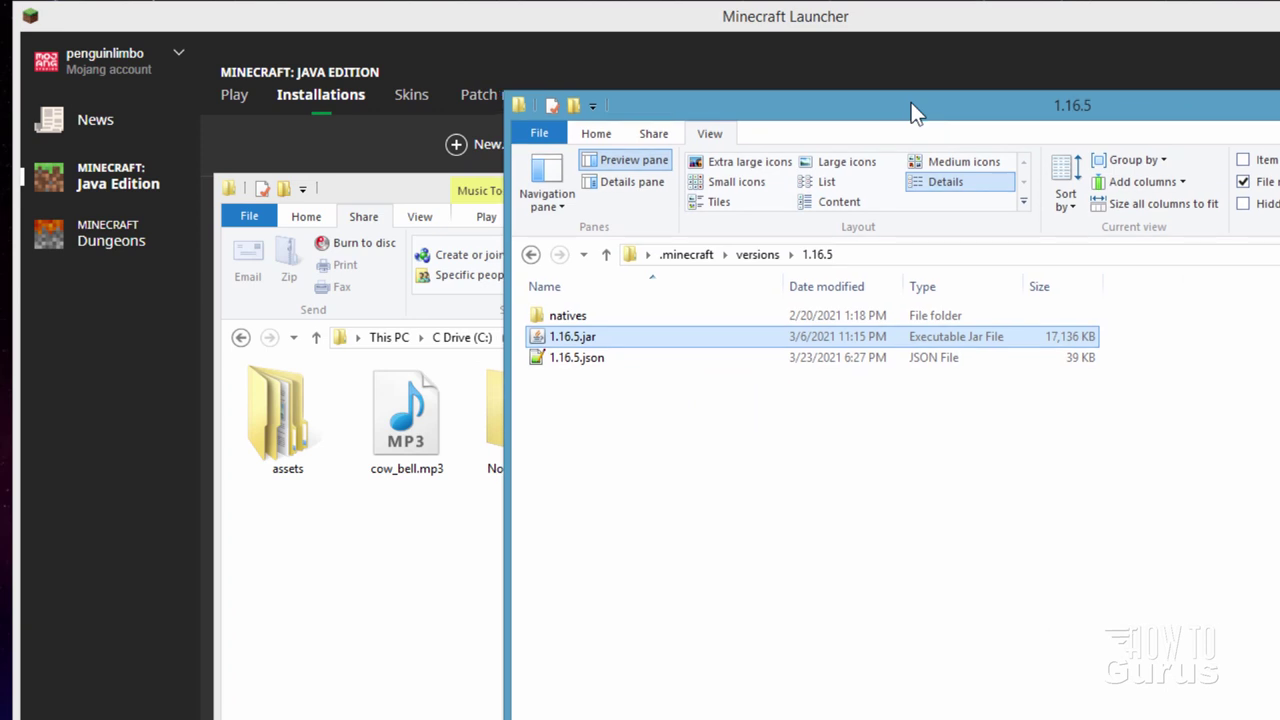
left_click(684, 255)
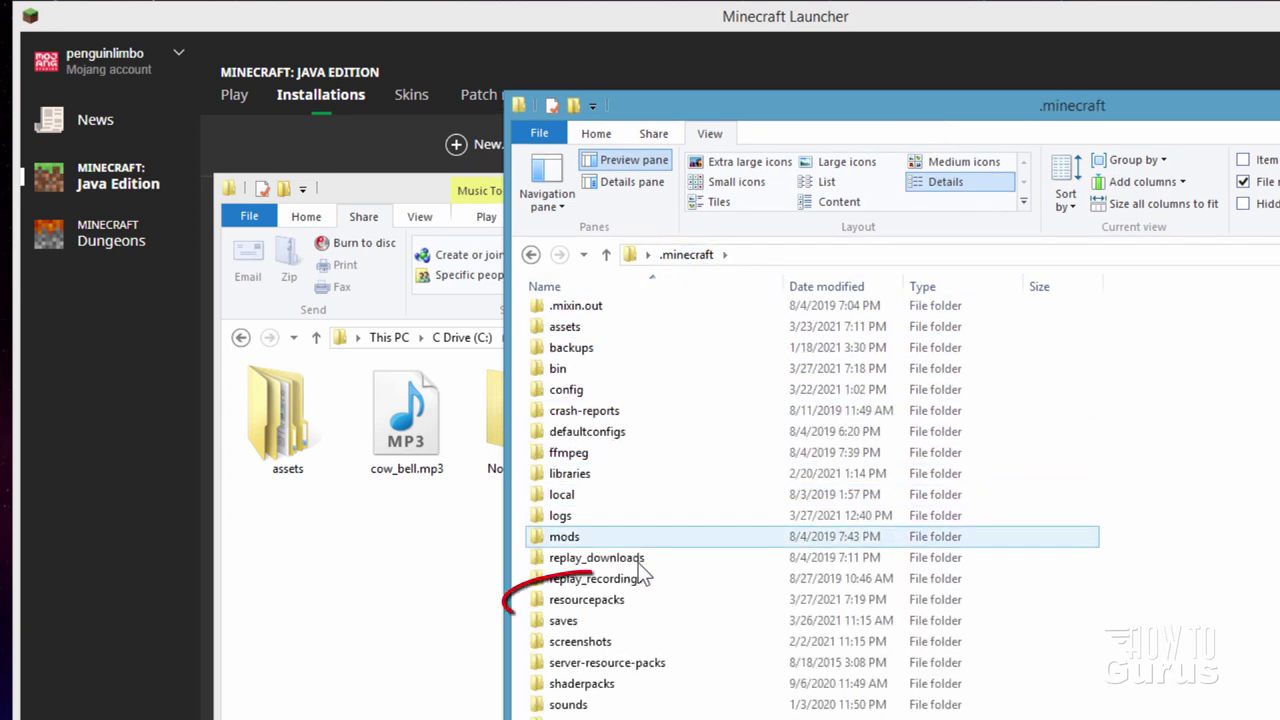
double_click(541, 600)
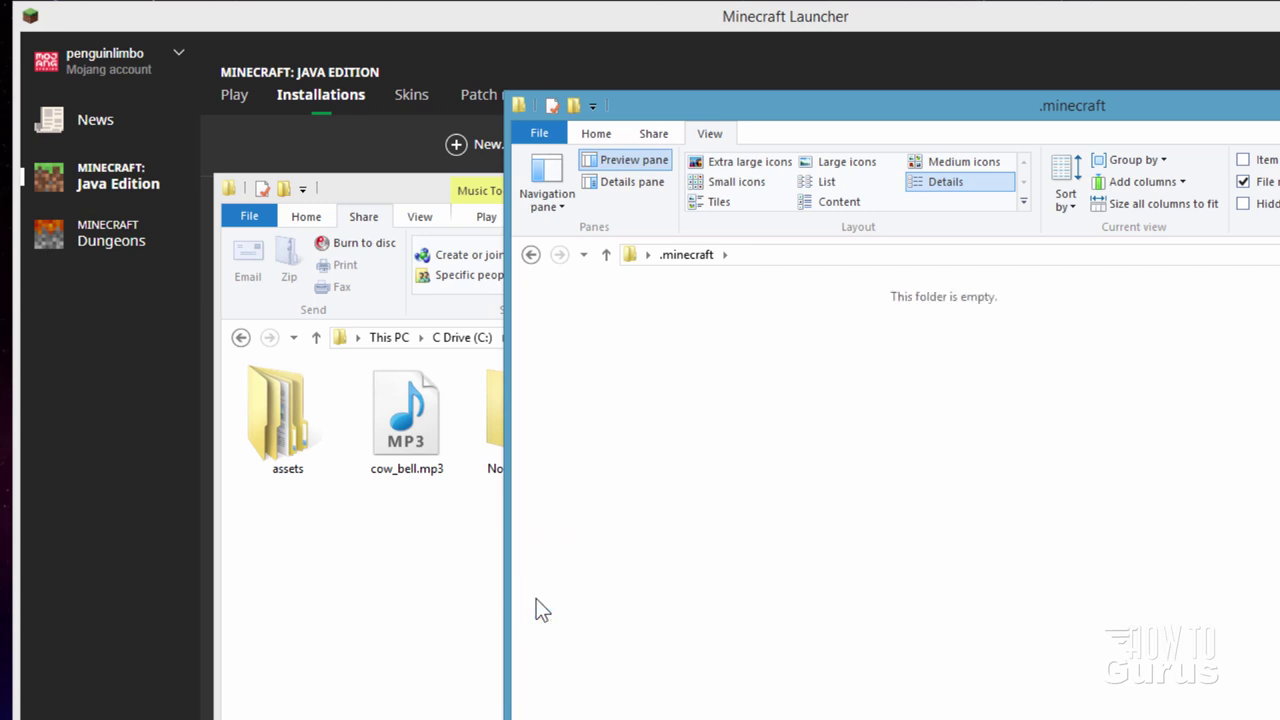
left_click_drag(675, 111, 820, 112)
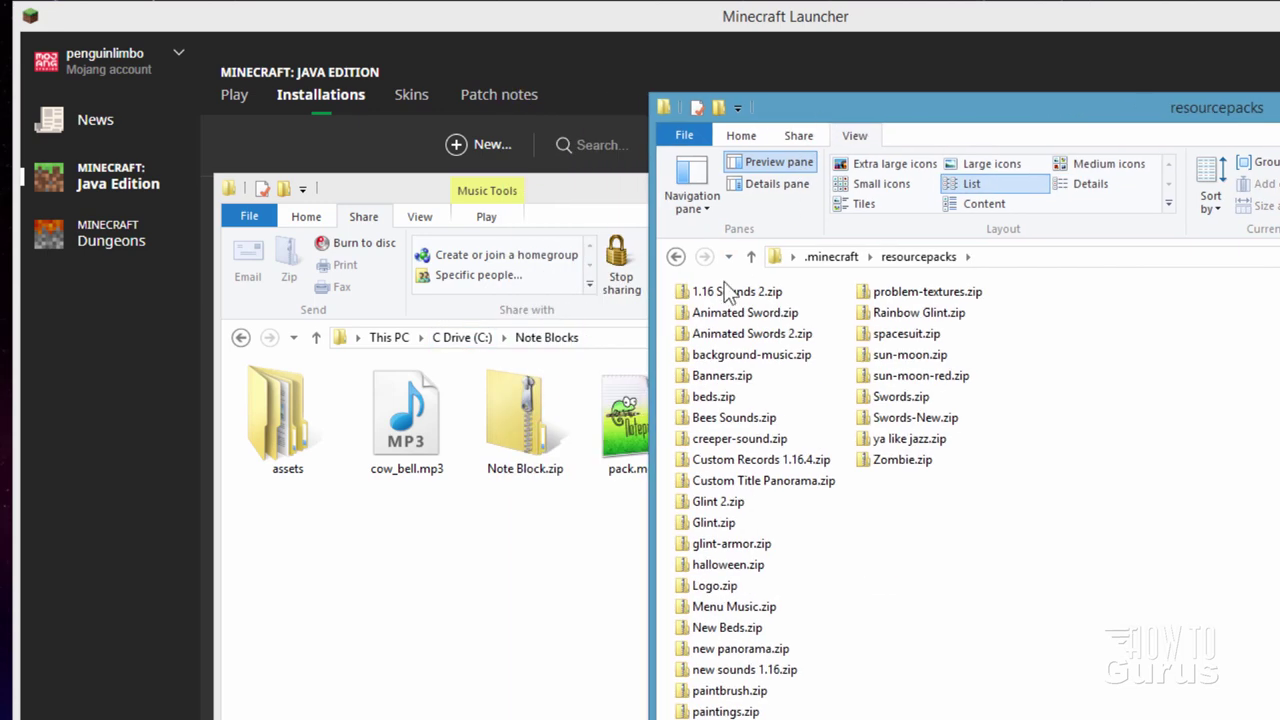
Step: Move Note Block.zip from the Note Blocks folder into resourcepacks and close the resourcepacks window
left_click(525, 412)
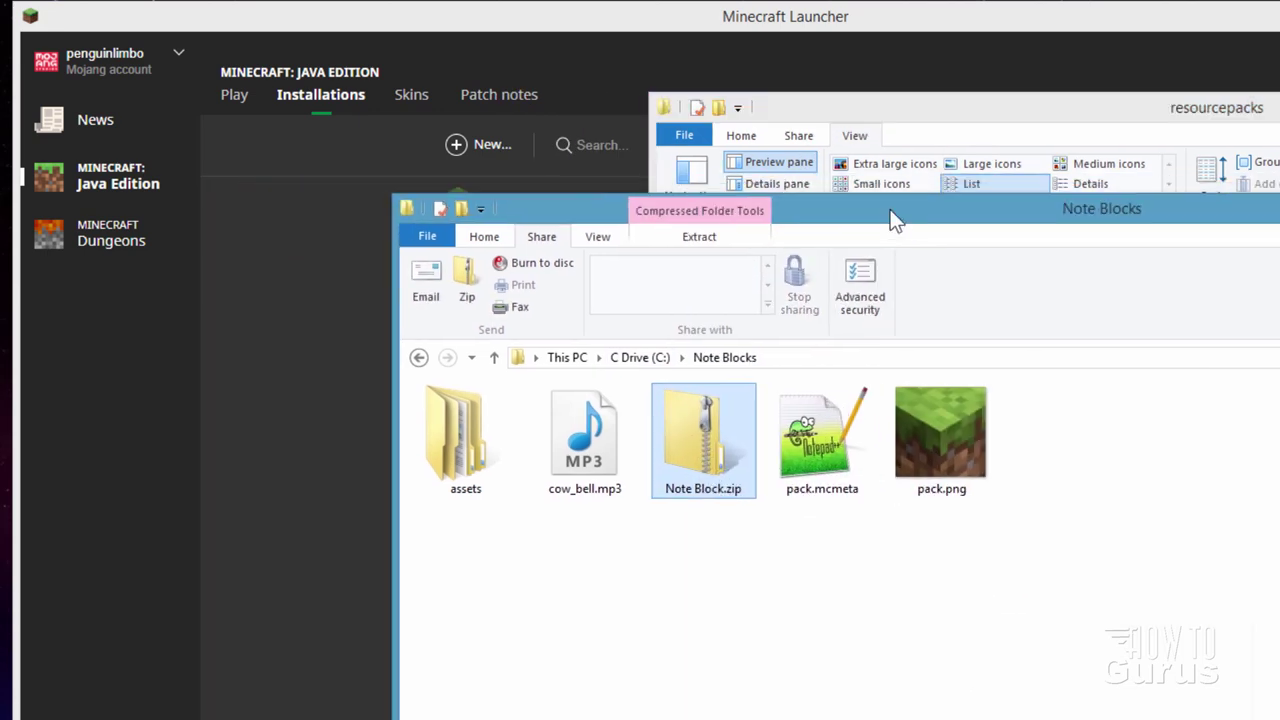
left_click_drag(943, 112, 408, 139)
key("alt+Tab")
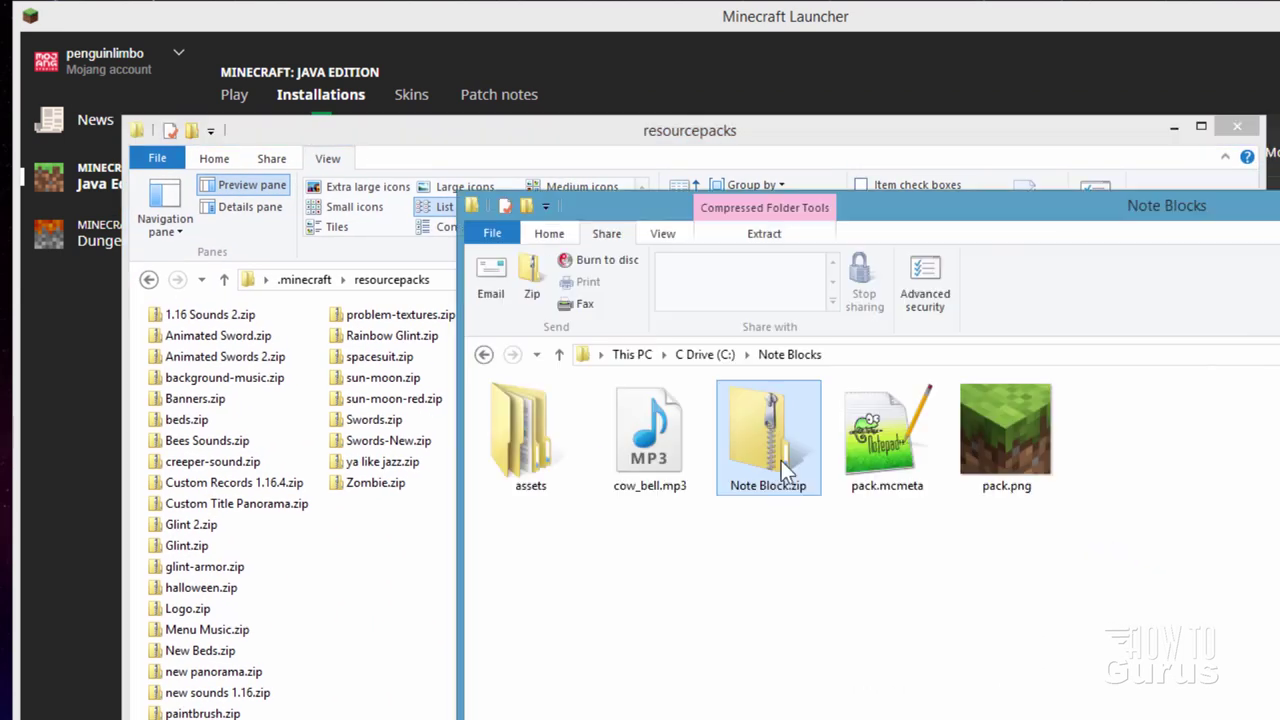
left_click_drag(420, 584, 415, 586)
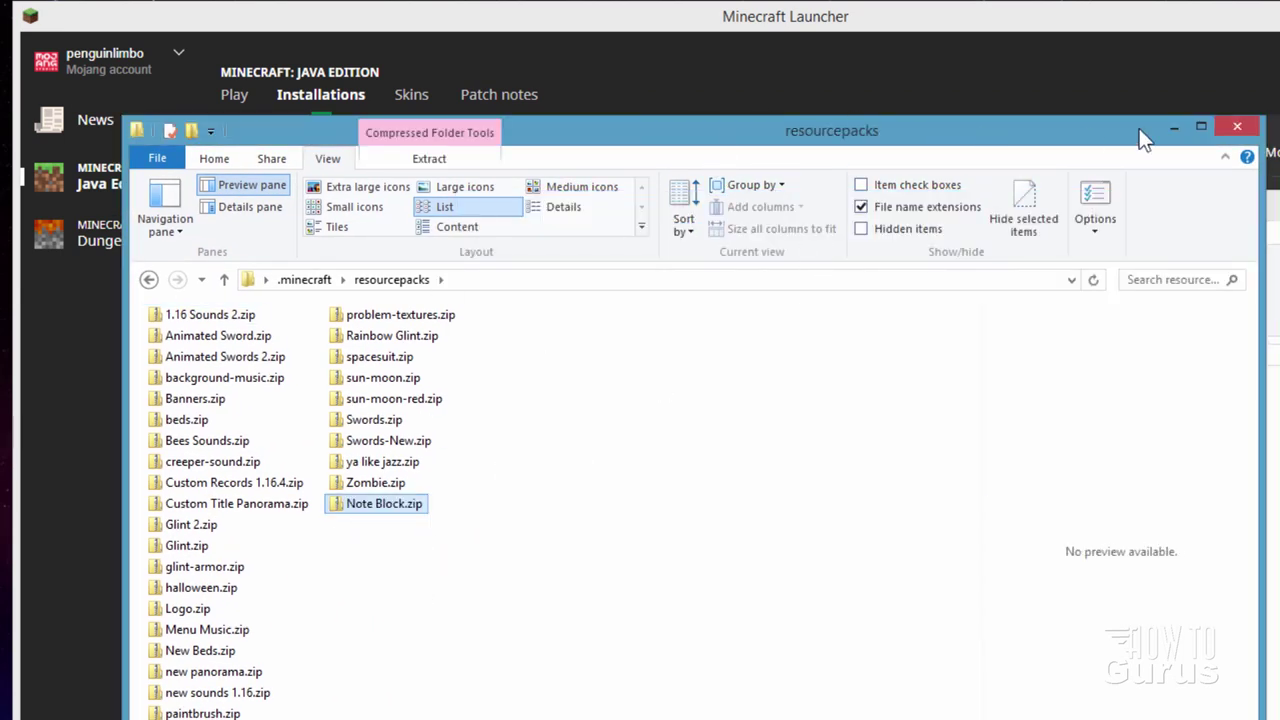
left_click(1237, 127)
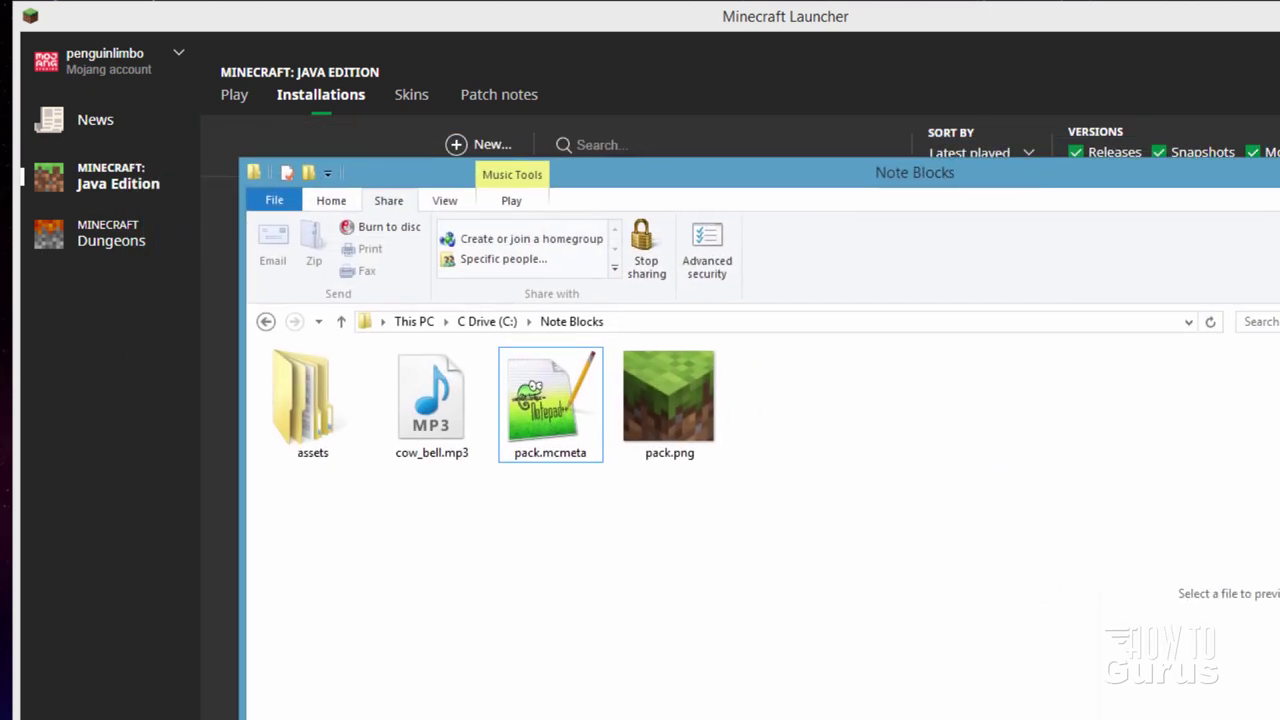
Step: Switch to the Minecraft game, change to first-person view and flip the levers to test the note block sounds
key("alt+Tab")
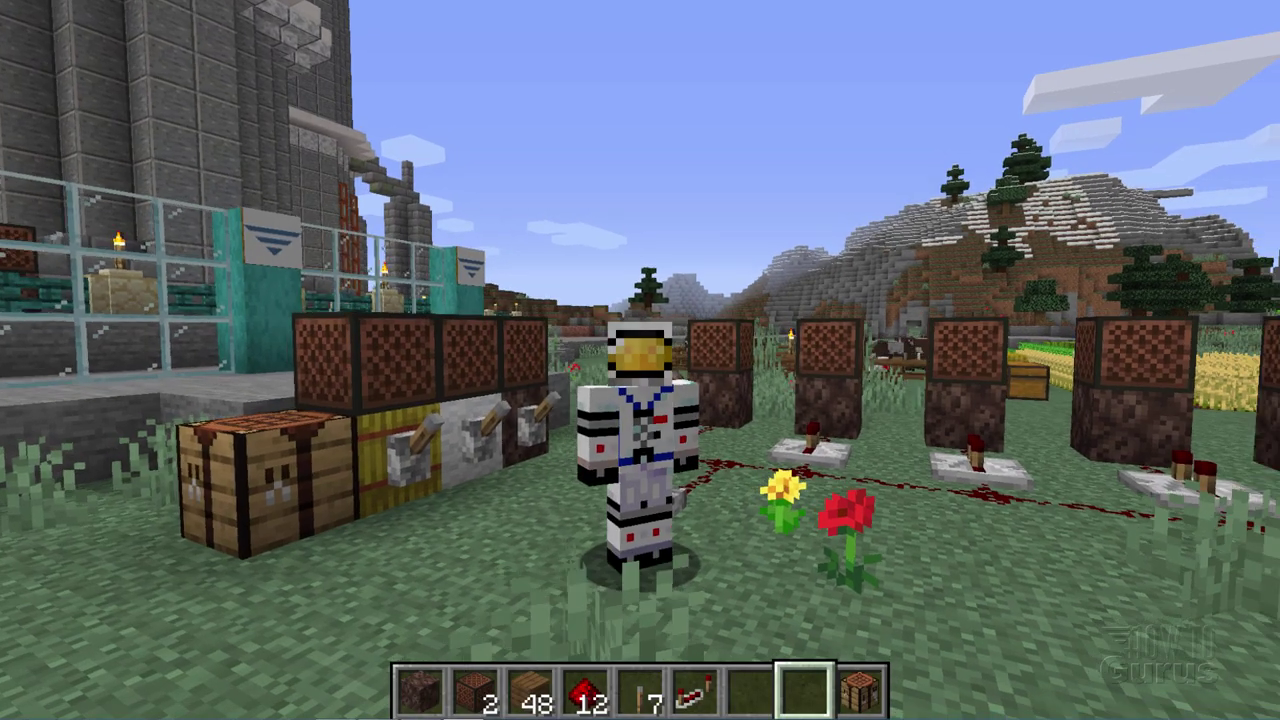
key("F5")
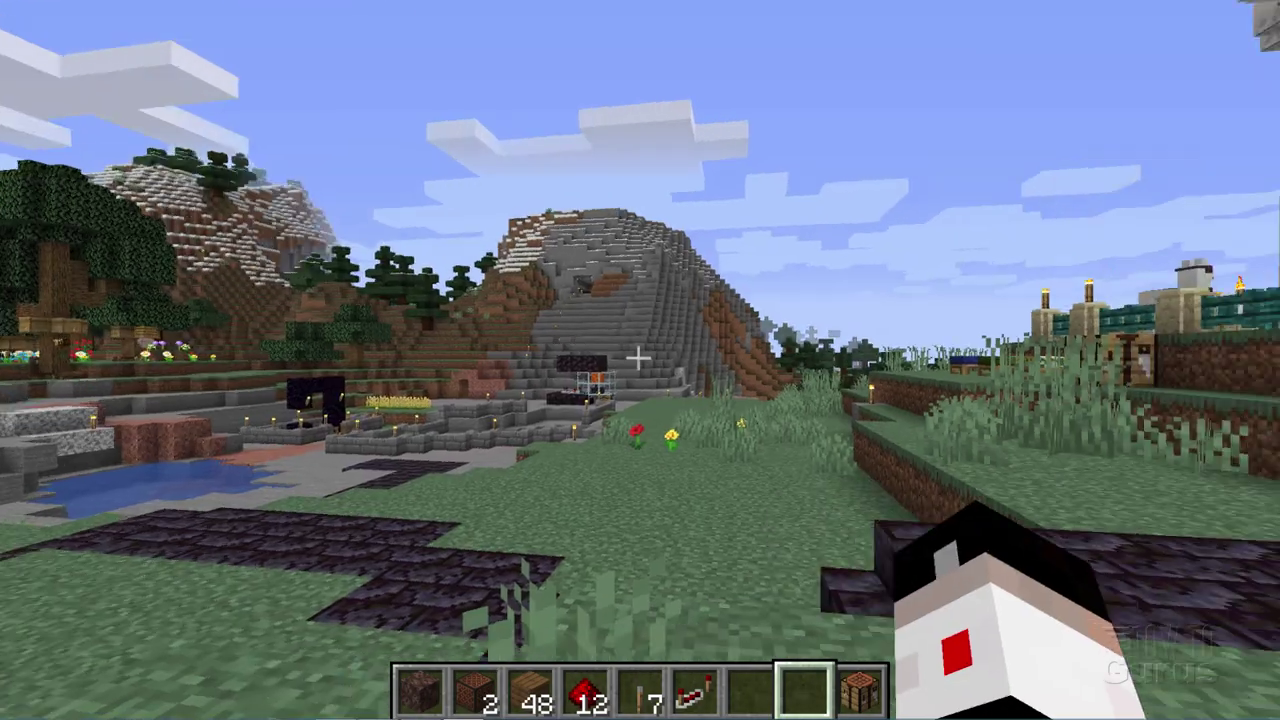
key("w")
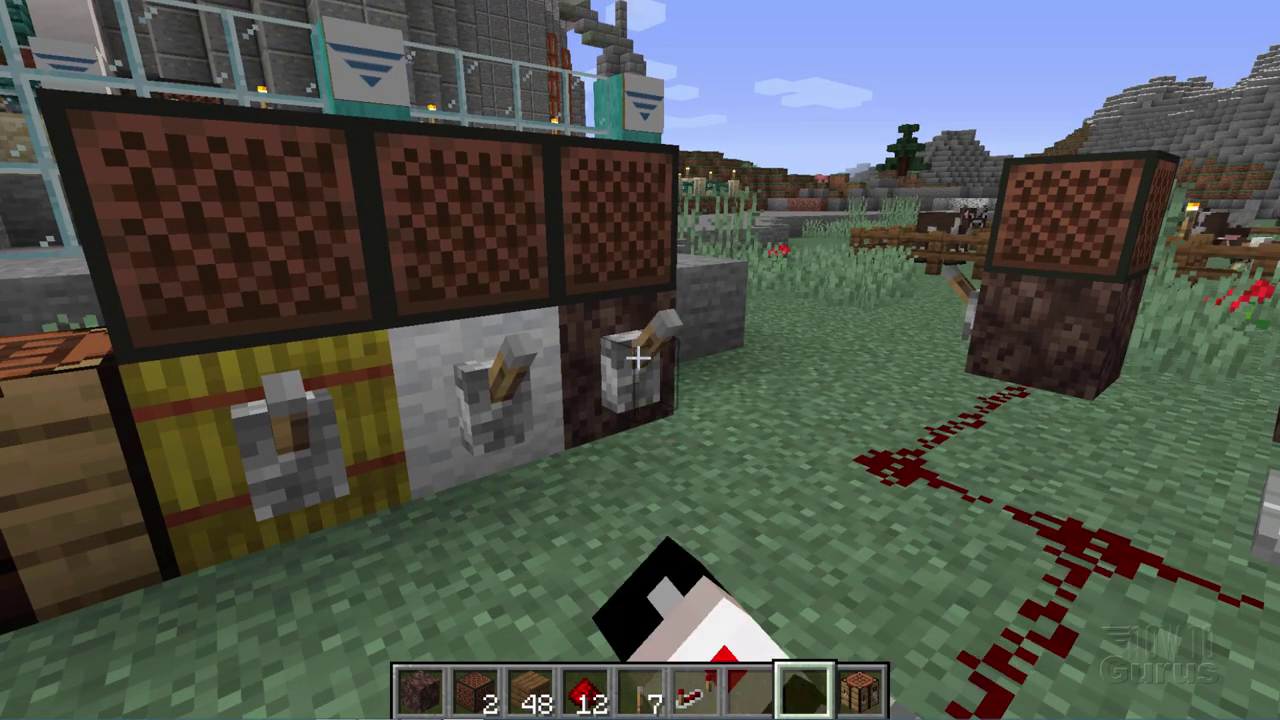
right_click(640, 360)
right_click(640, 360)
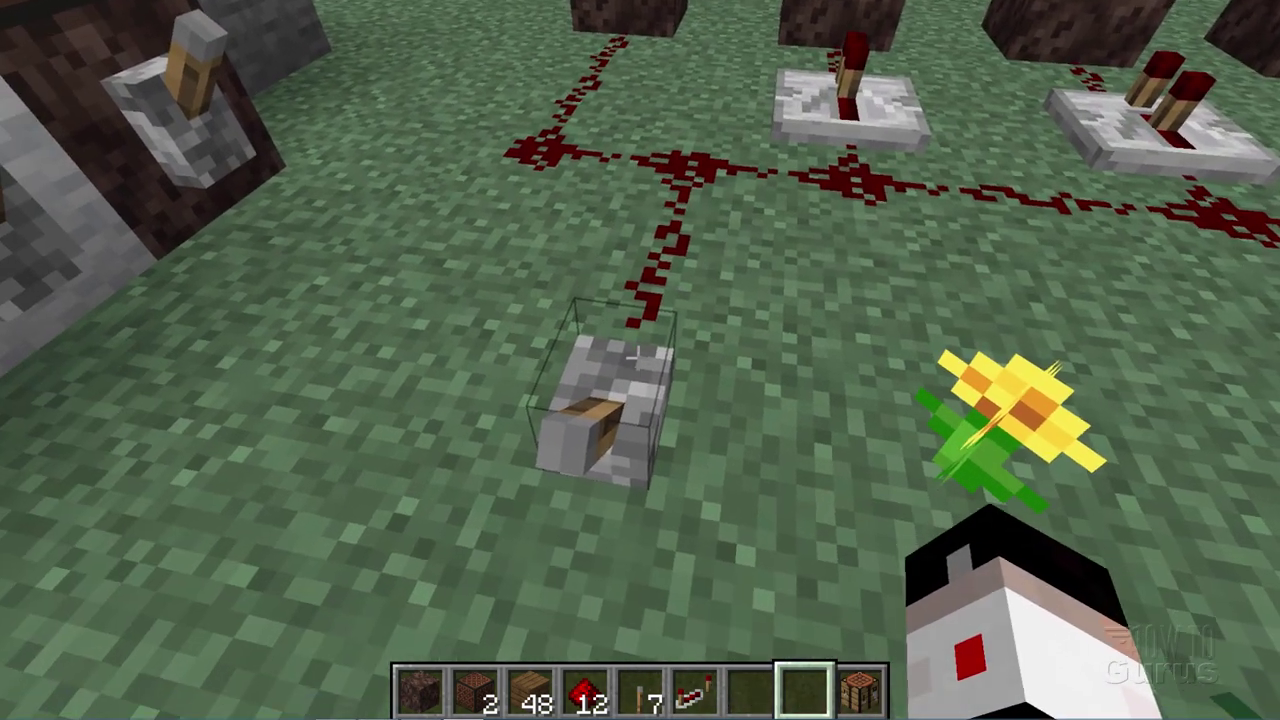
key("w")
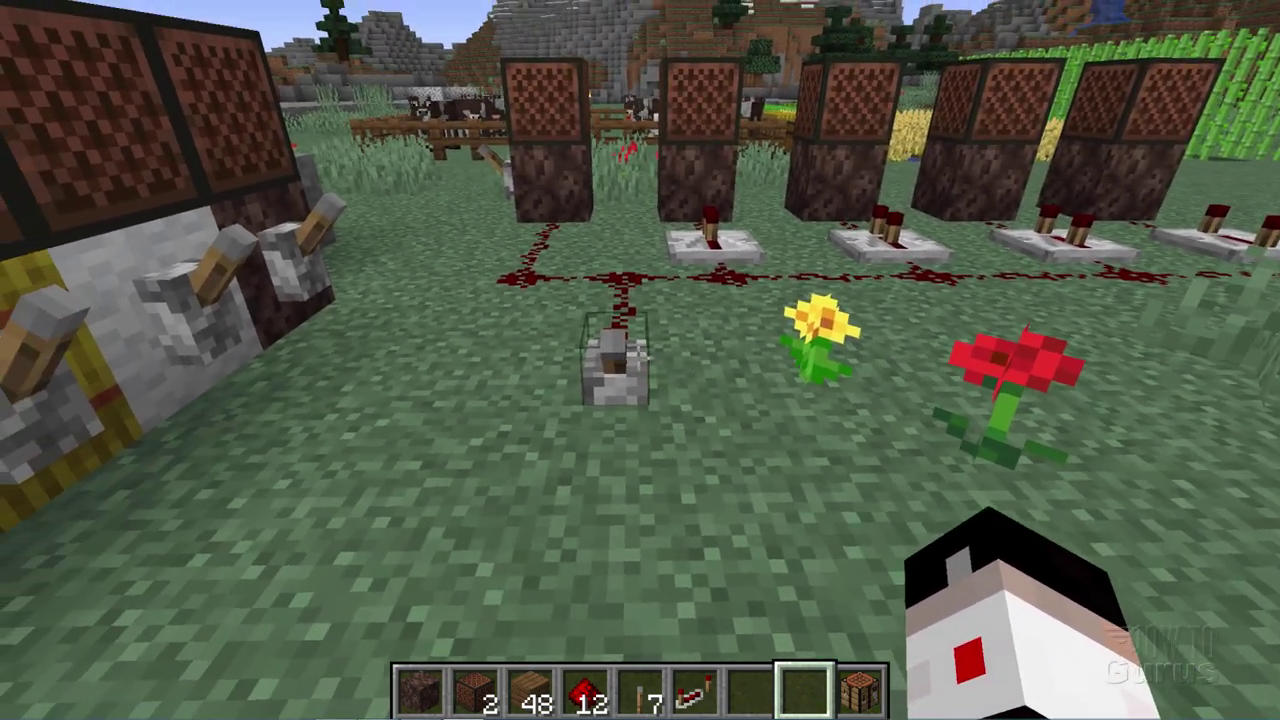
Step: Toggle the ground lever wired to the row of note blocks to hear their original sounds in sequence
right_click(640, 360)
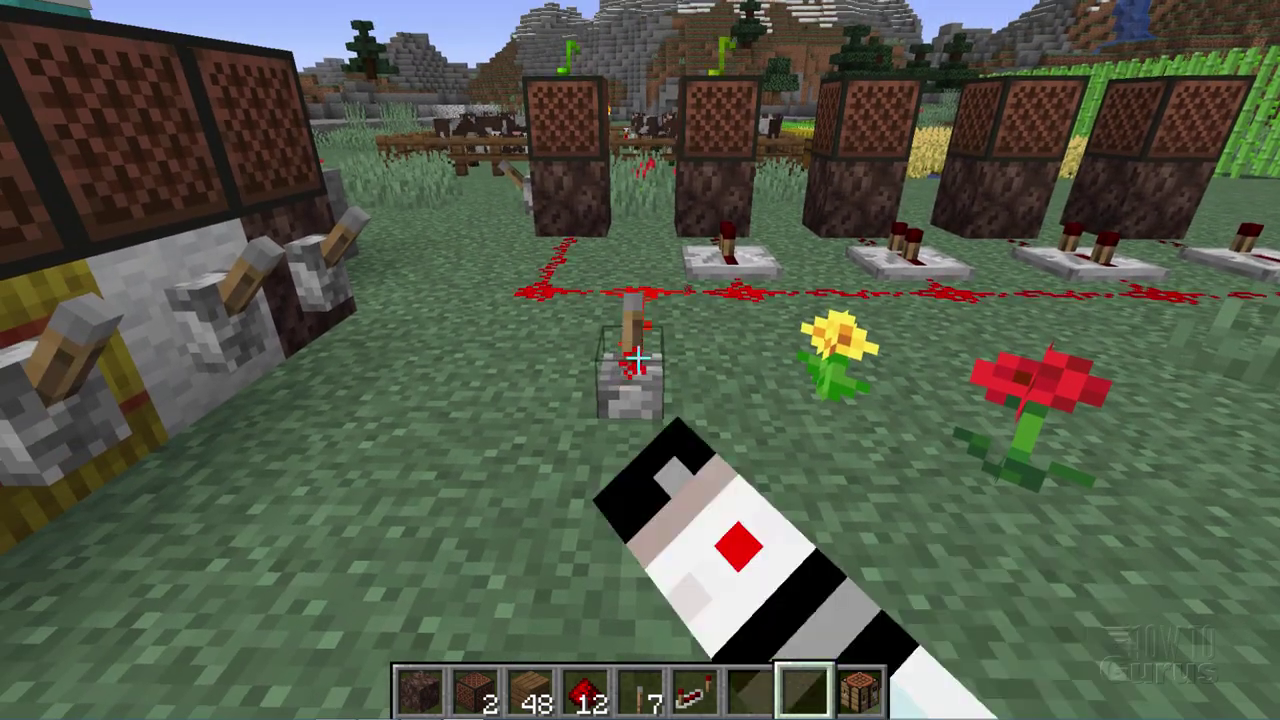
right_click(640, 360)
right_click(640, 360)
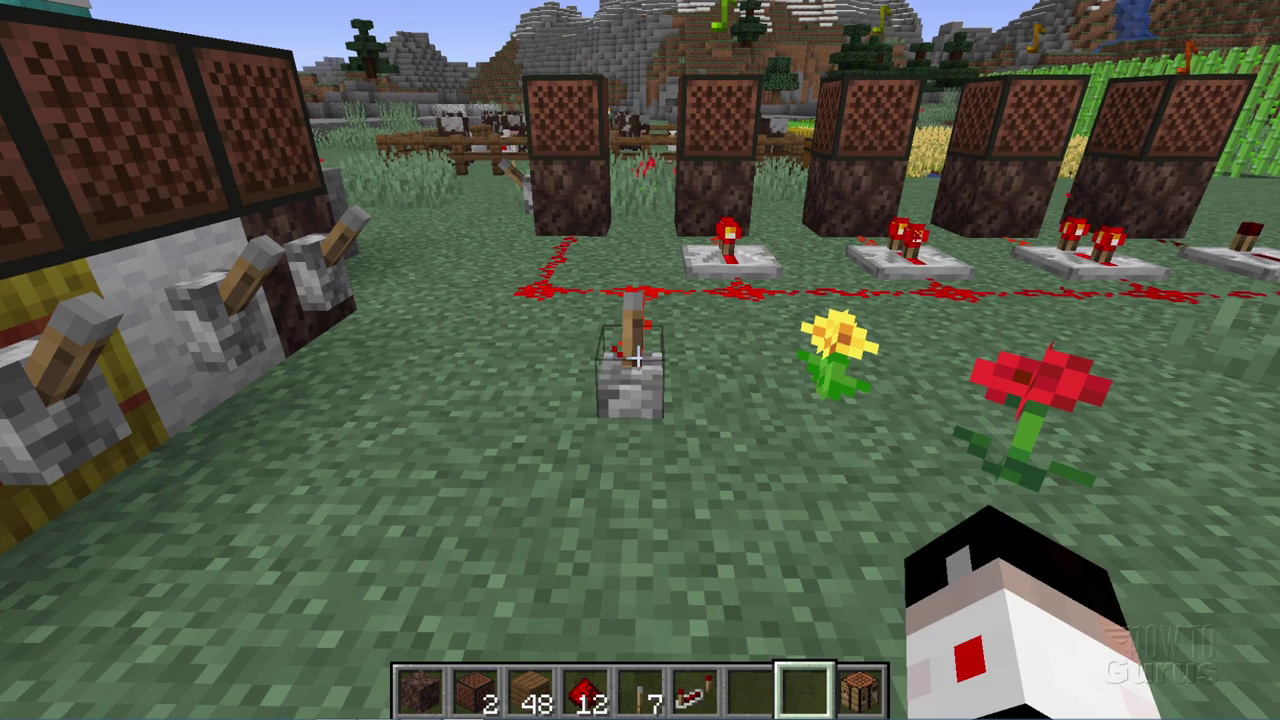
right_click(640, 360)
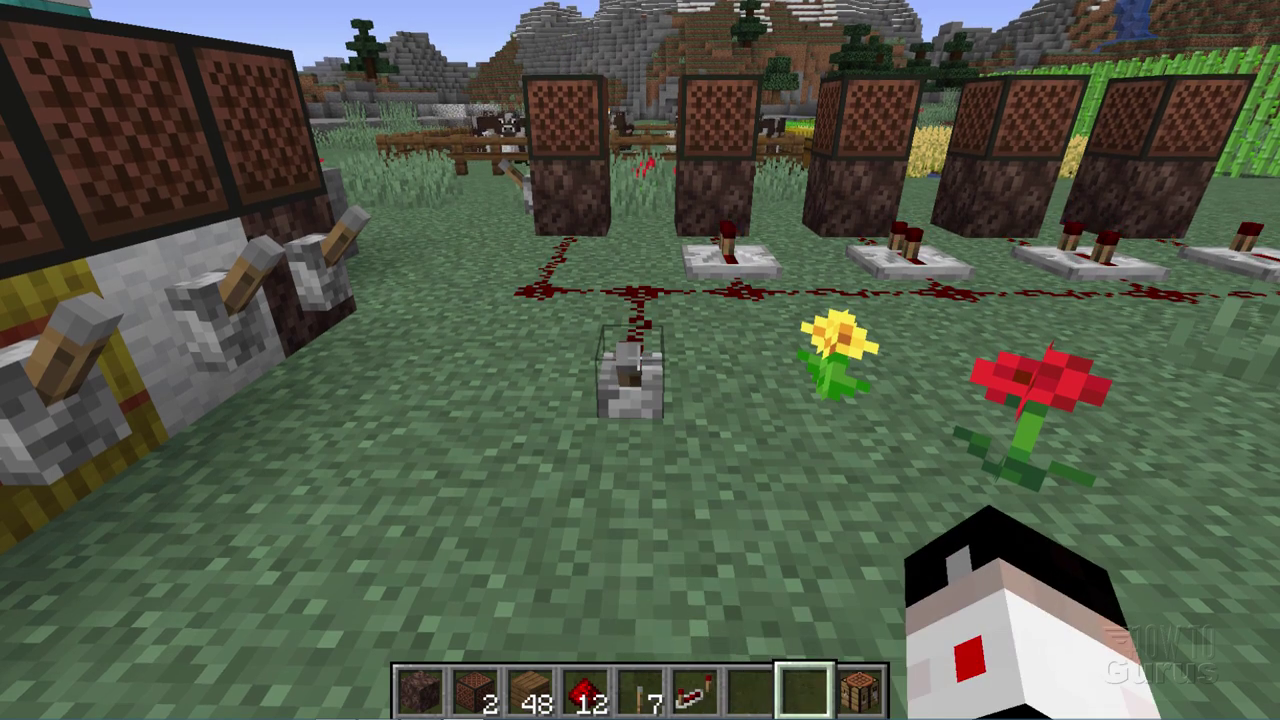
Step: Enable the Note Block.zip resource pack in the game's options, apply it and return to the game
key("Escape")
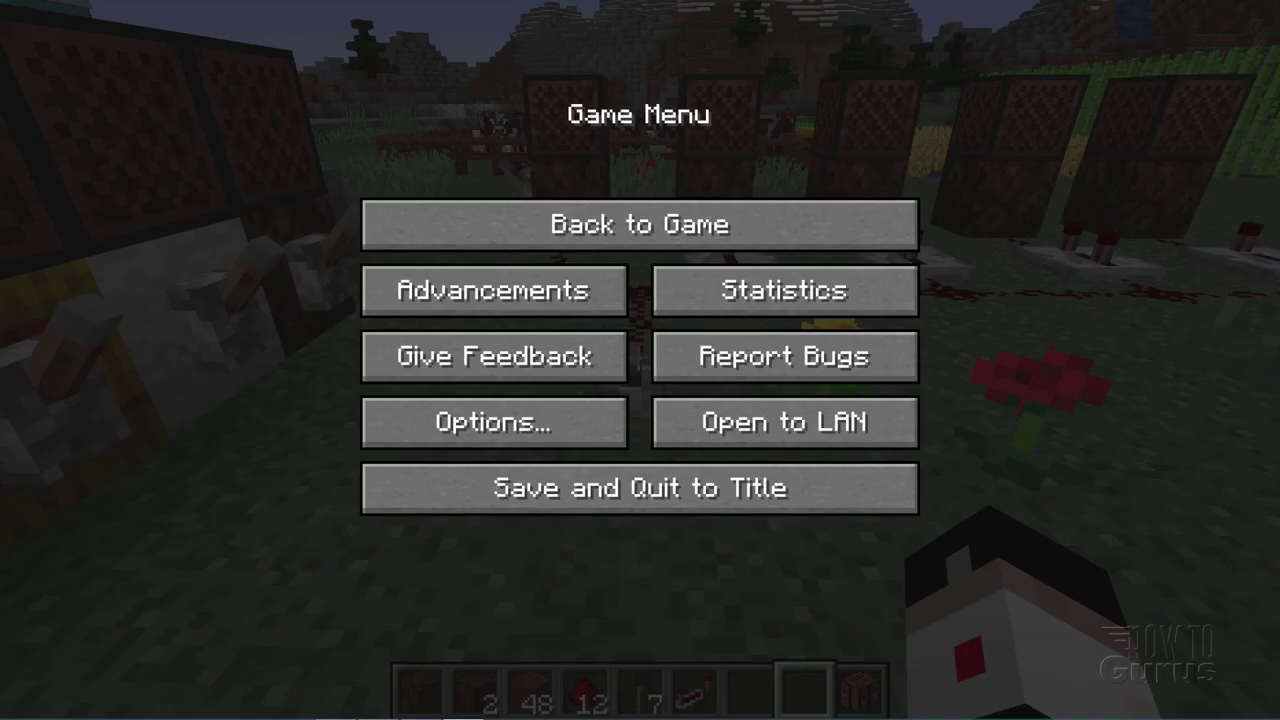
left_click(519, 410)
left_click(476, 450)
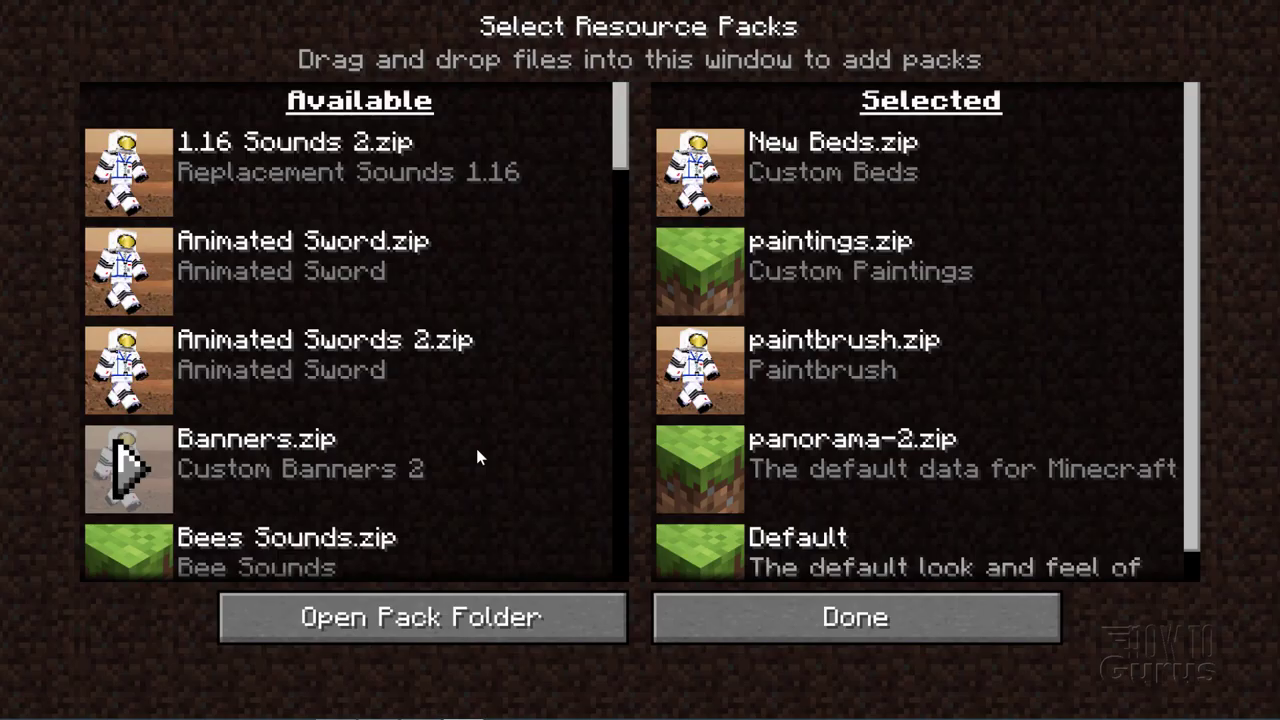
left_click_drag(616, 146, 628, 275)
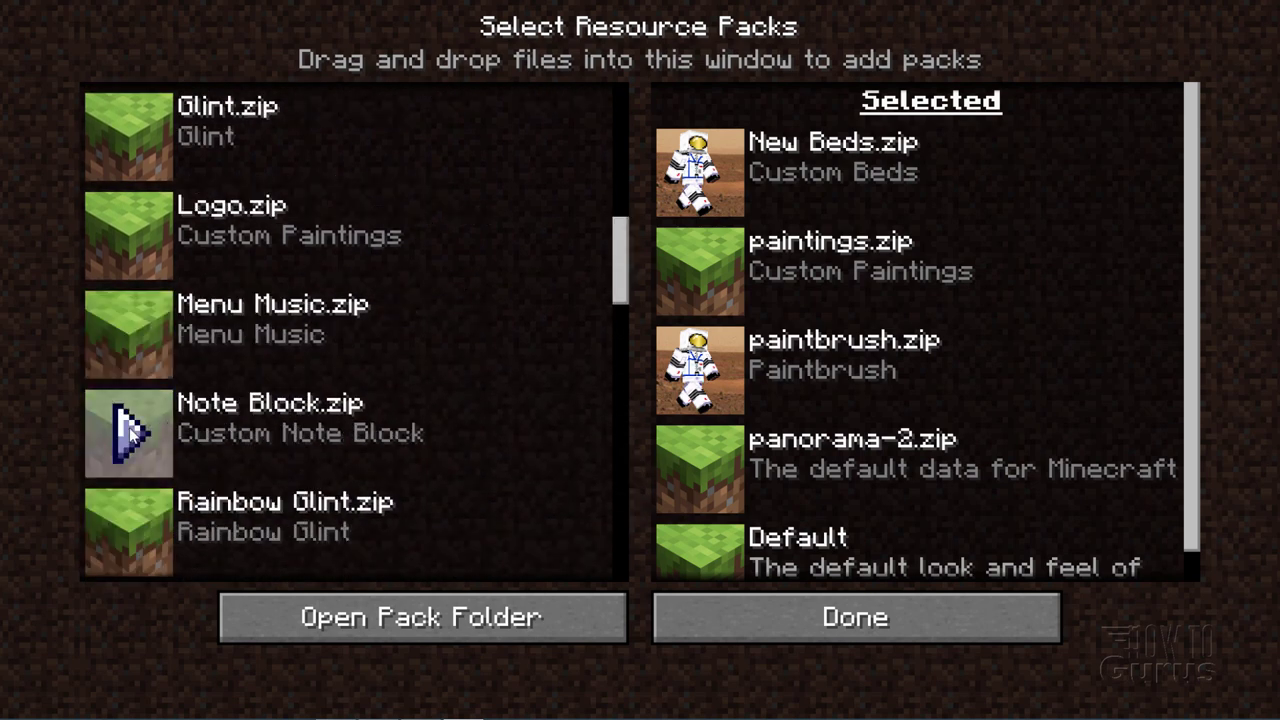
left_click(128, 428)
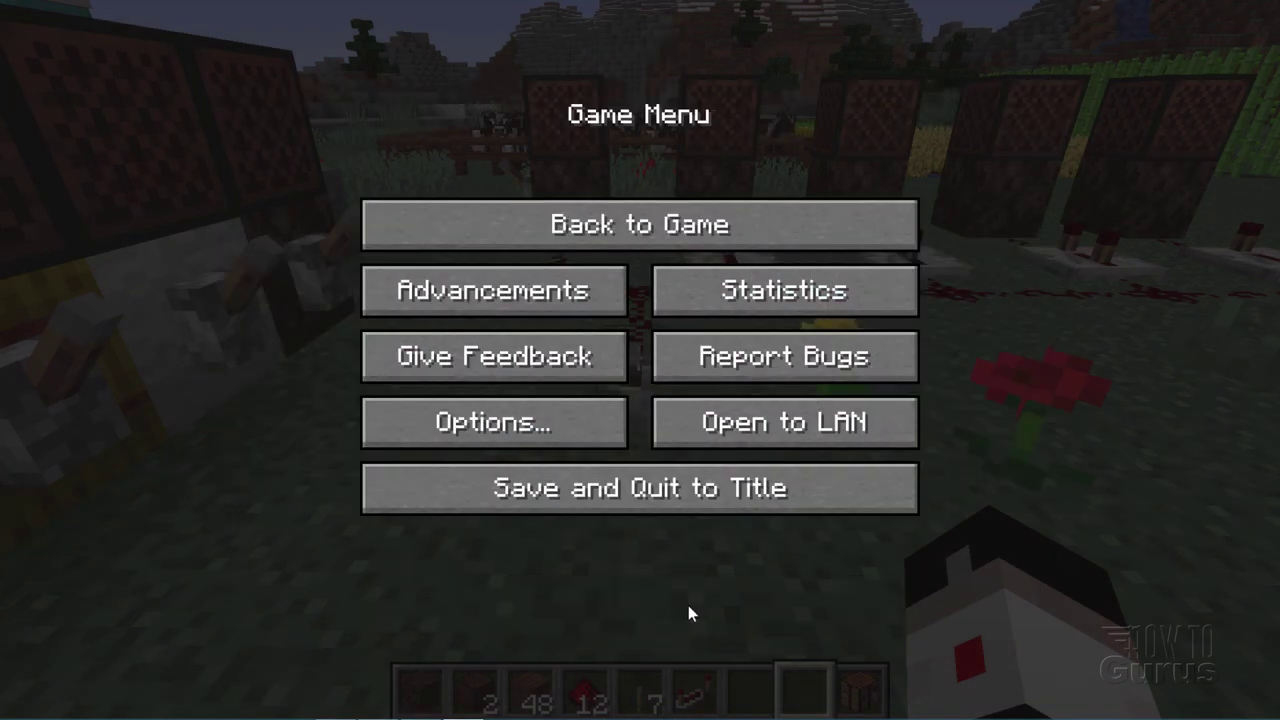
left_click(676, 230)
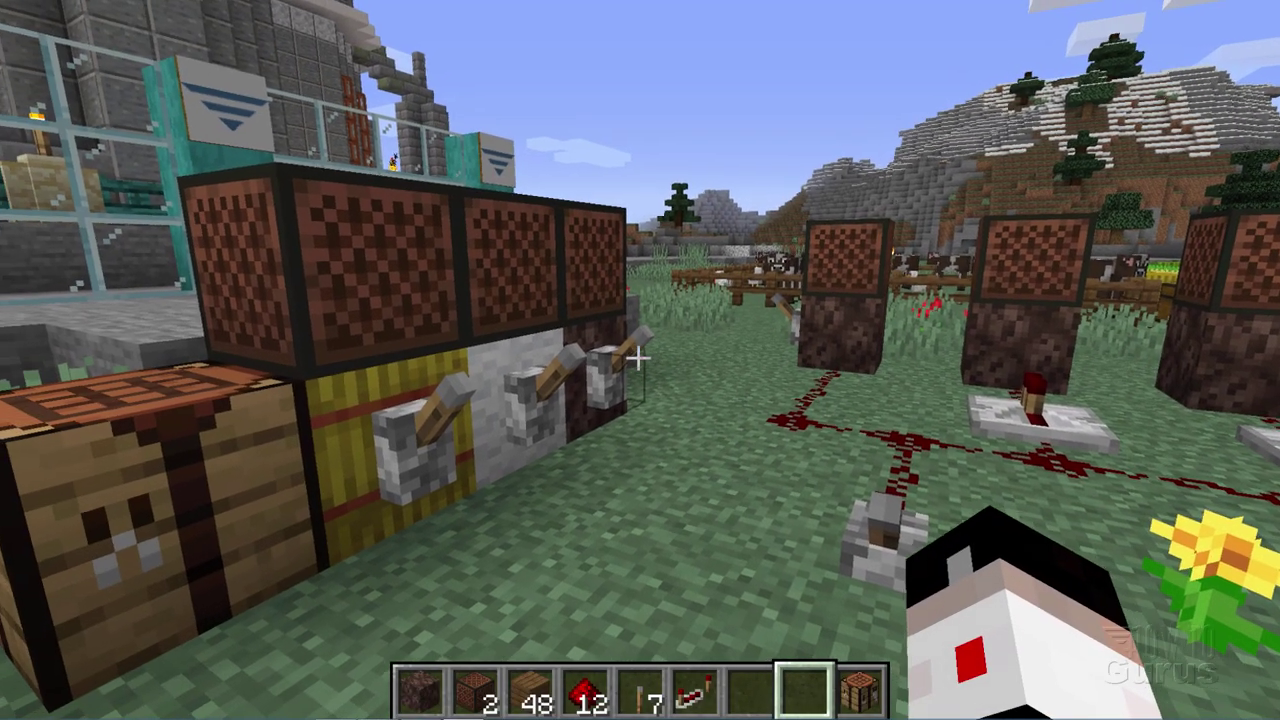
Step: Flip the wall levers beneath the adjoining note blocks to test their custom sounds
right_click(637, 357)
right_click(637, 357)
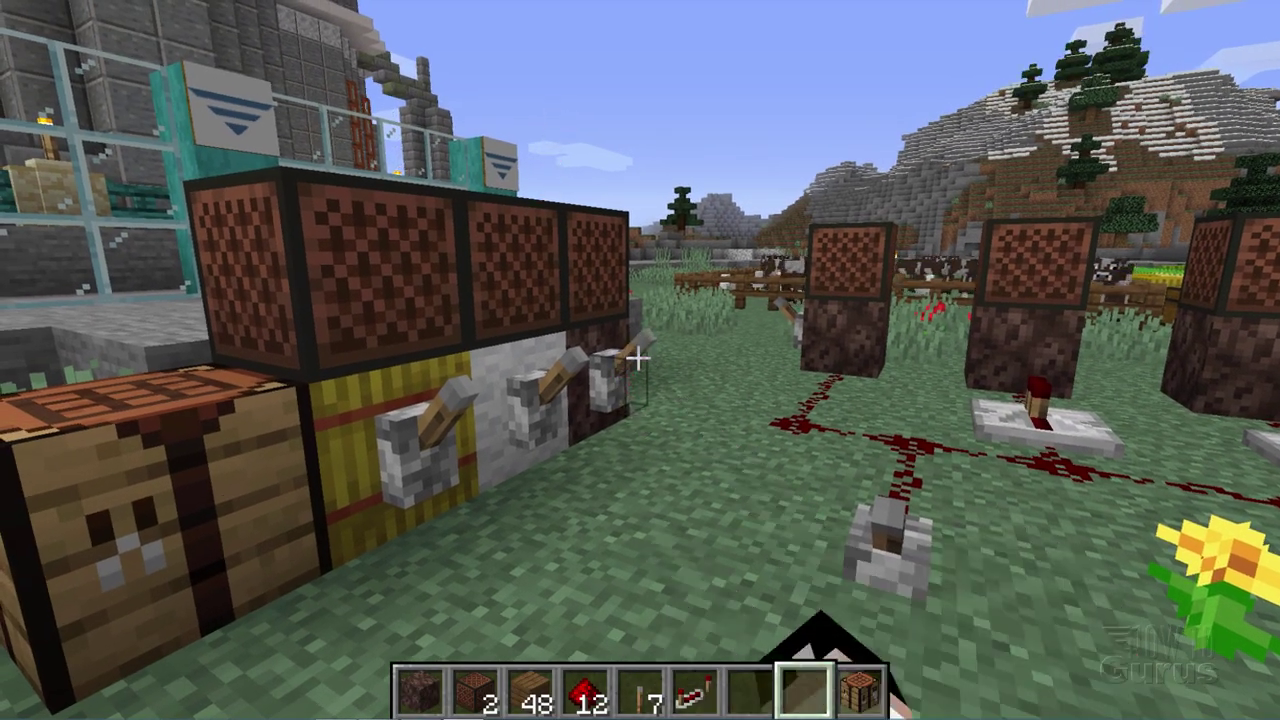
right_click(637, 357)
right_click(637, 357)
right_click(637, 357)
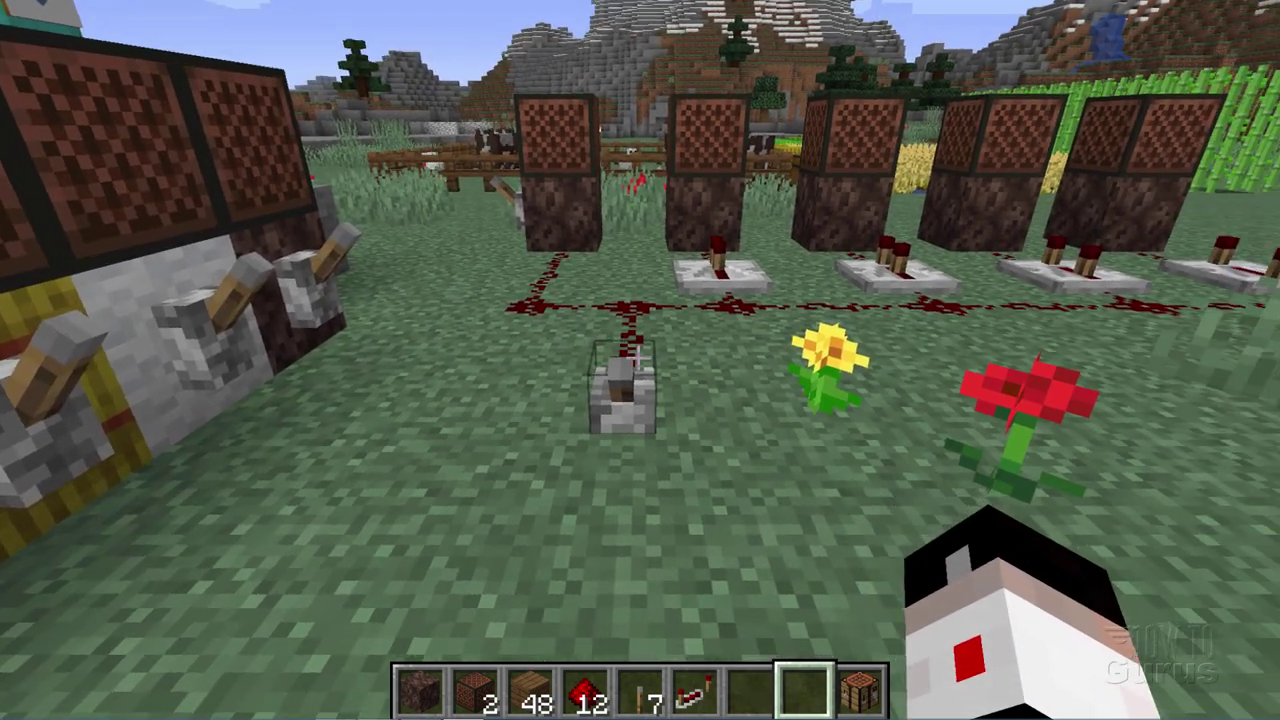
Step: Toggle the ground lever repeatedly to play the custom sound through the redstone-wired row of note blocks
right_click(637, 357)
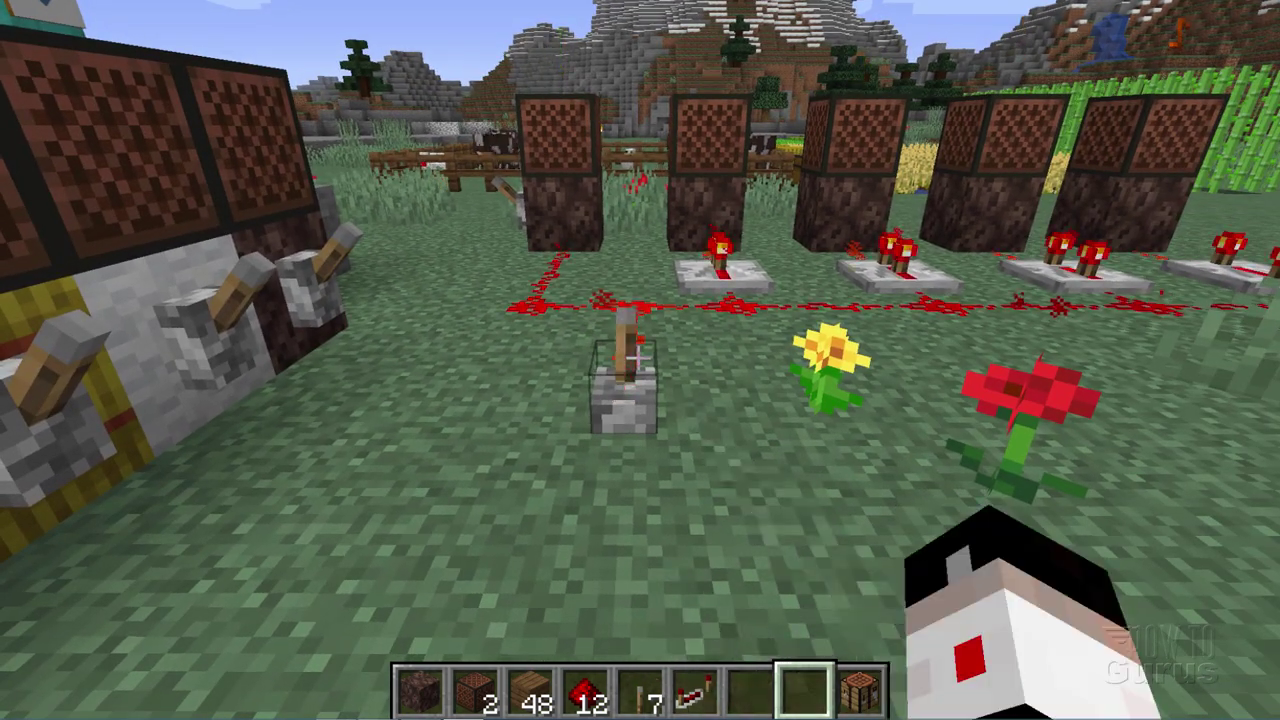
right_click(637, 357)
right_click(637, 357)
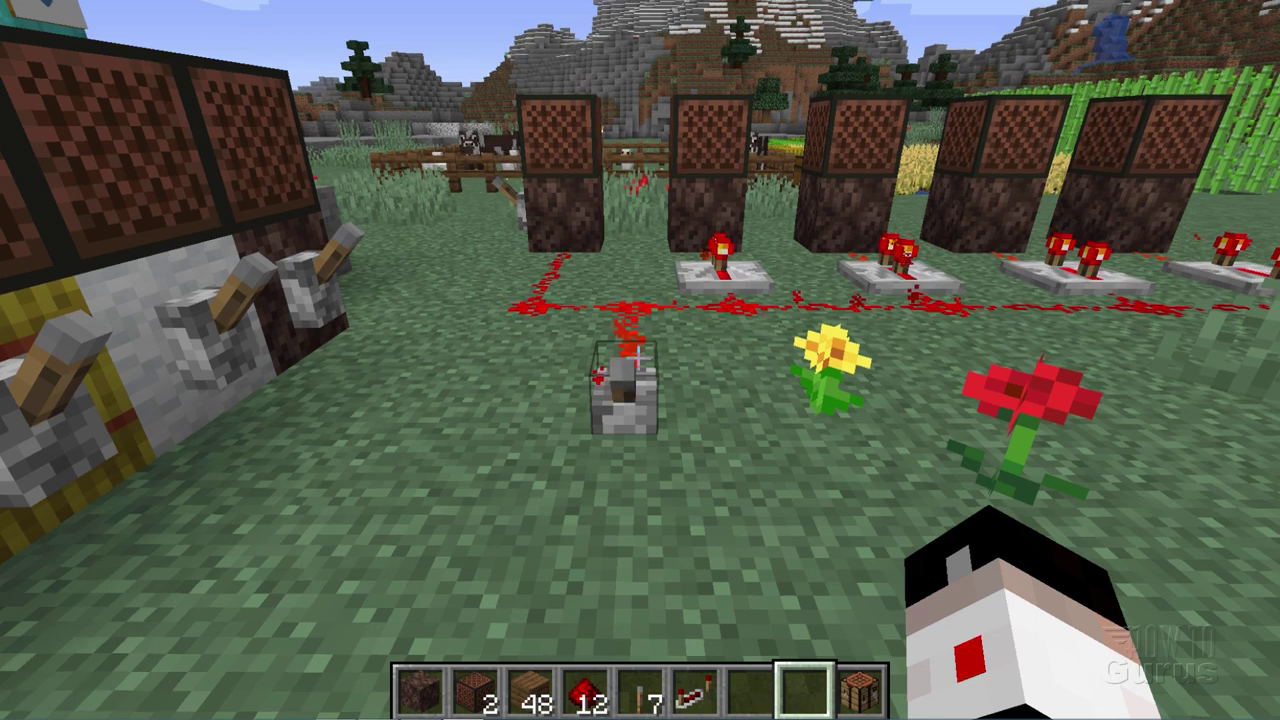
right_click(637, 357)
right_click(637, 357)
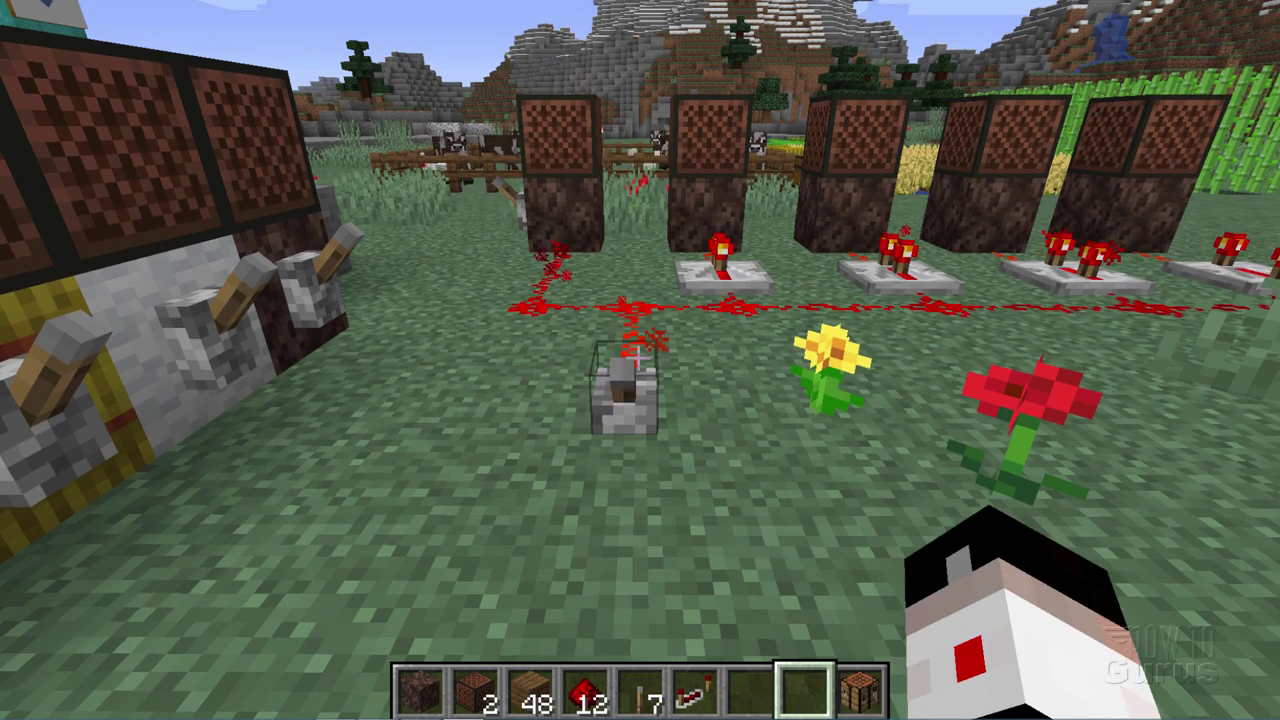
right_click(637, 357)
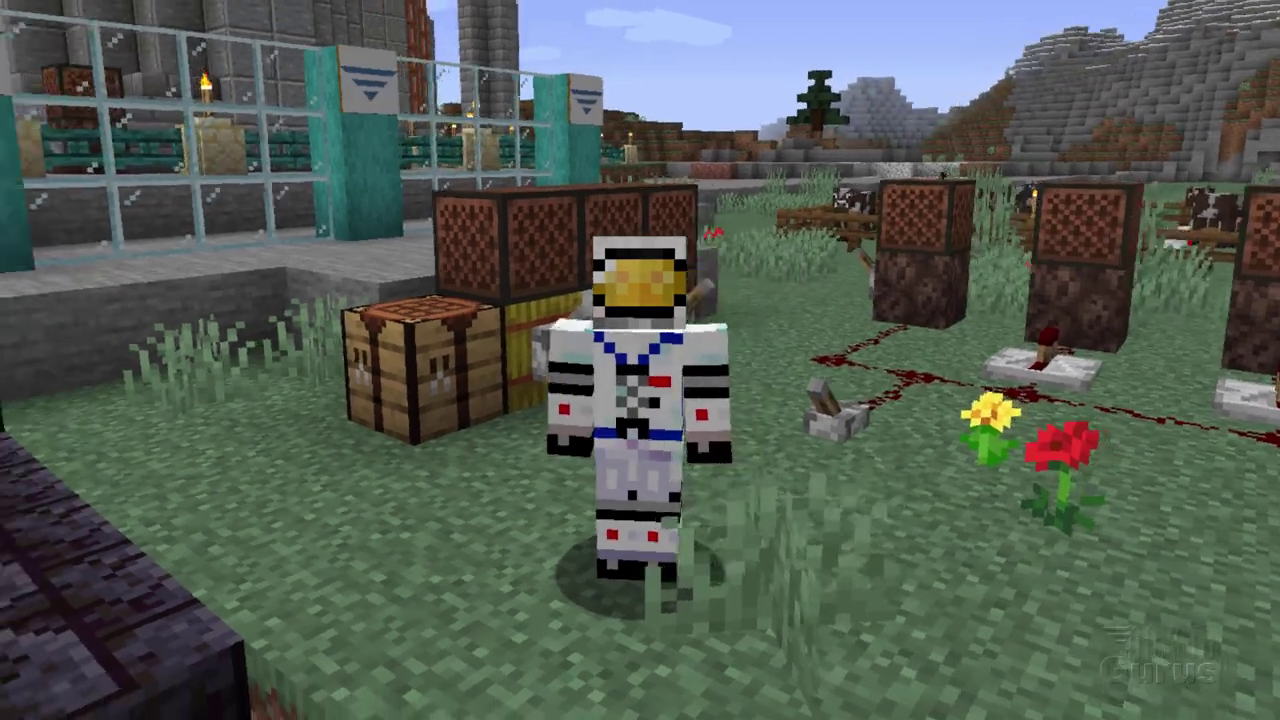